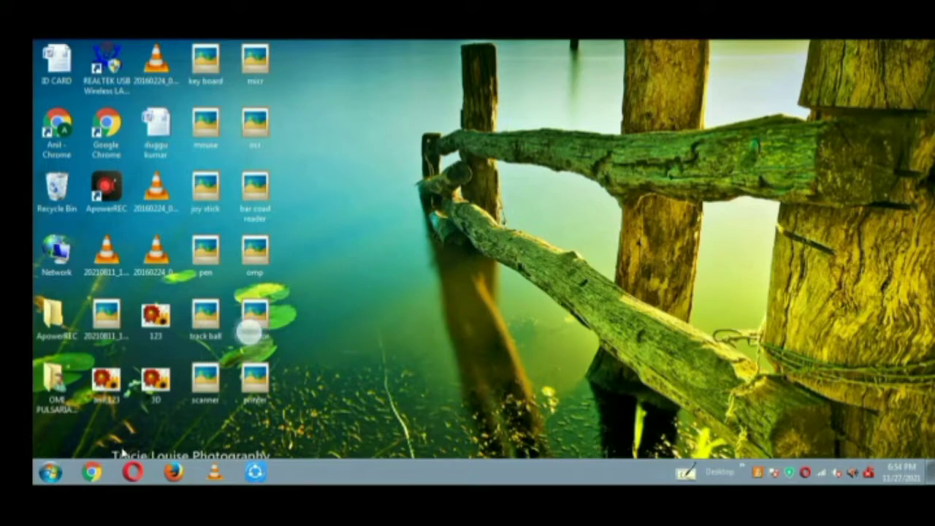
Launch Word 2007 with a blank document and set the page to Landscape with Narrow margins.
{"action": "left_click", "coordinate": [59, 474]}
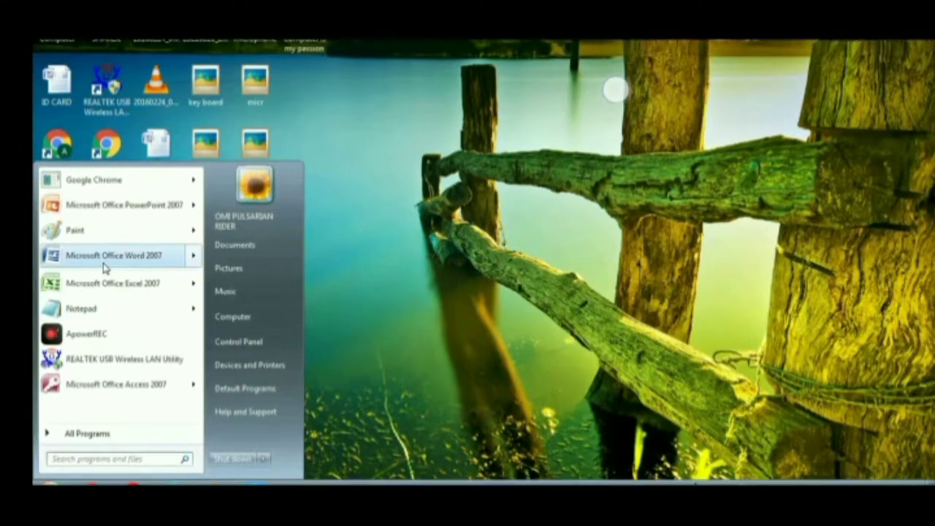
{"action": "left_click", "coordinate": [105, 257]}
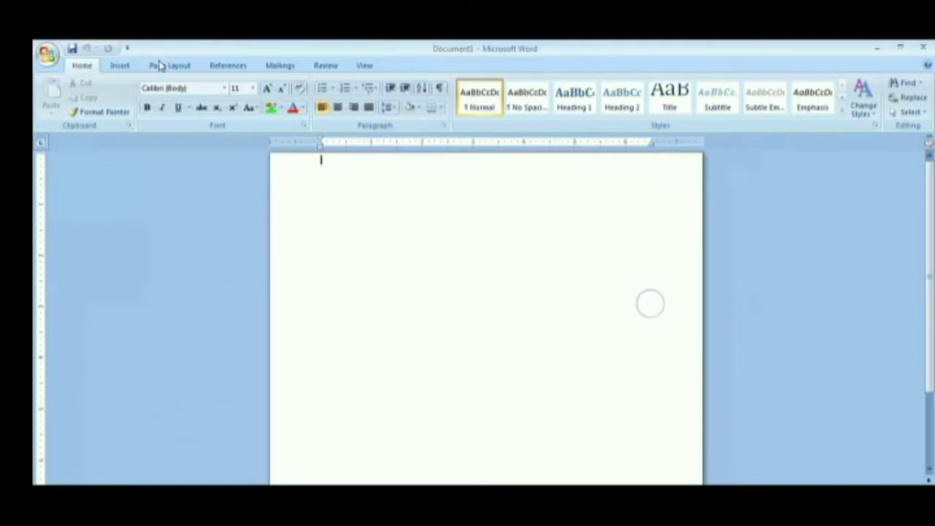
{"action": "left_click", "coordinate": [166, 69]}
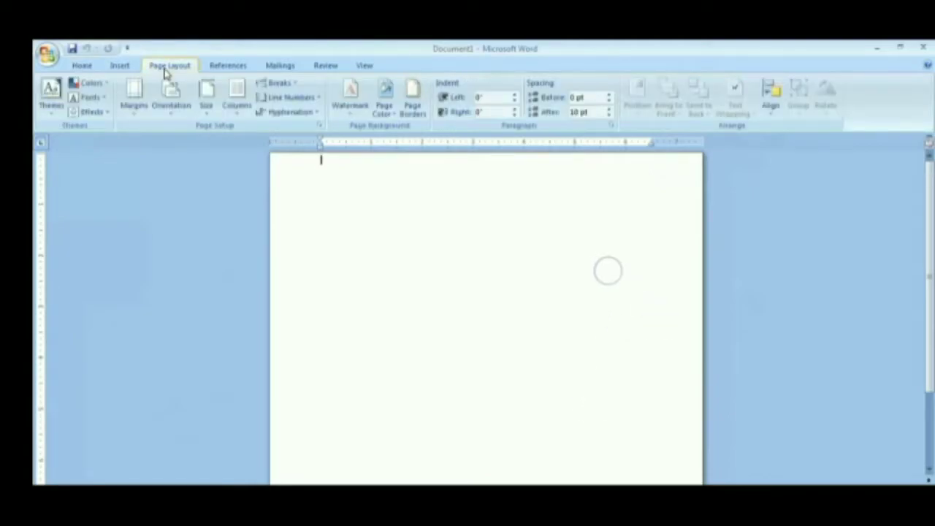
{"action": "left_click", "coordinate": [175, 109]}
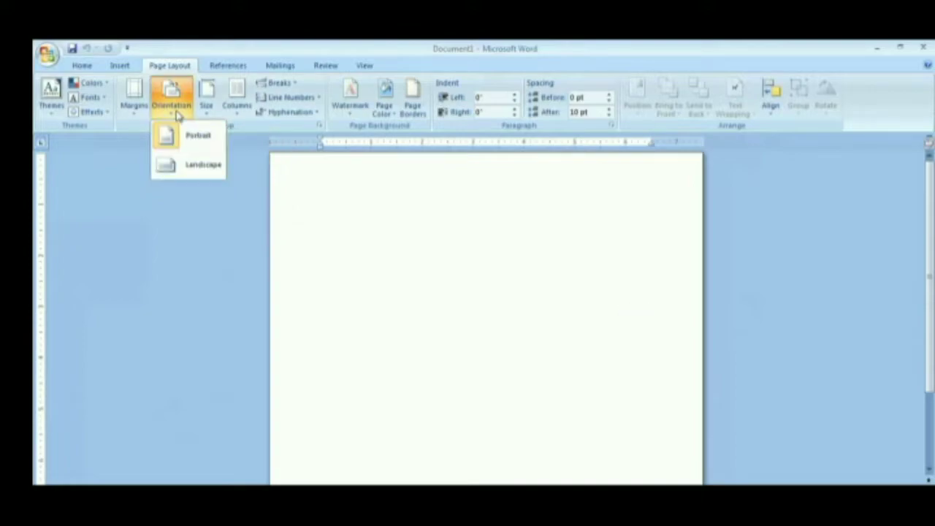
{"action": "left_click", "coordinate": [204, 167]}
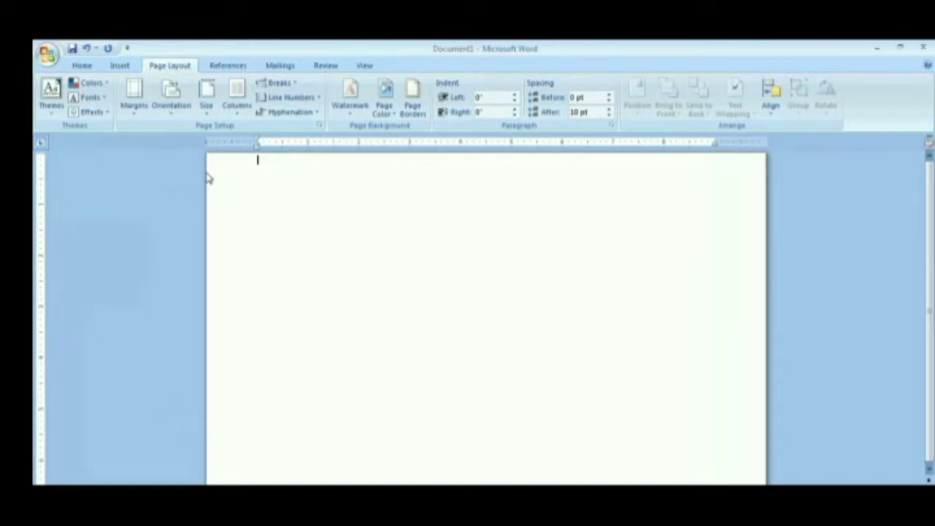
{"action": "left_click", "coordinate": [135, 103]}
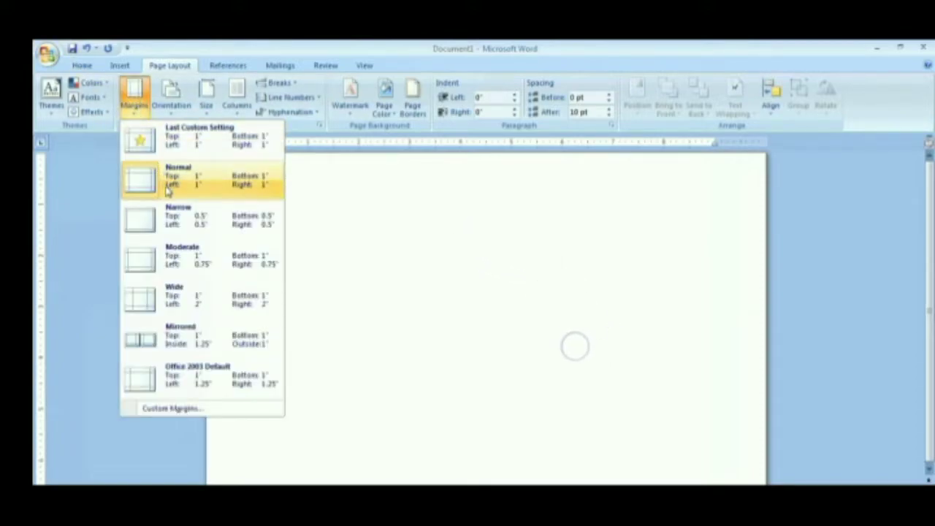
{"action": "left_click", "coordinate": [179, 214]}
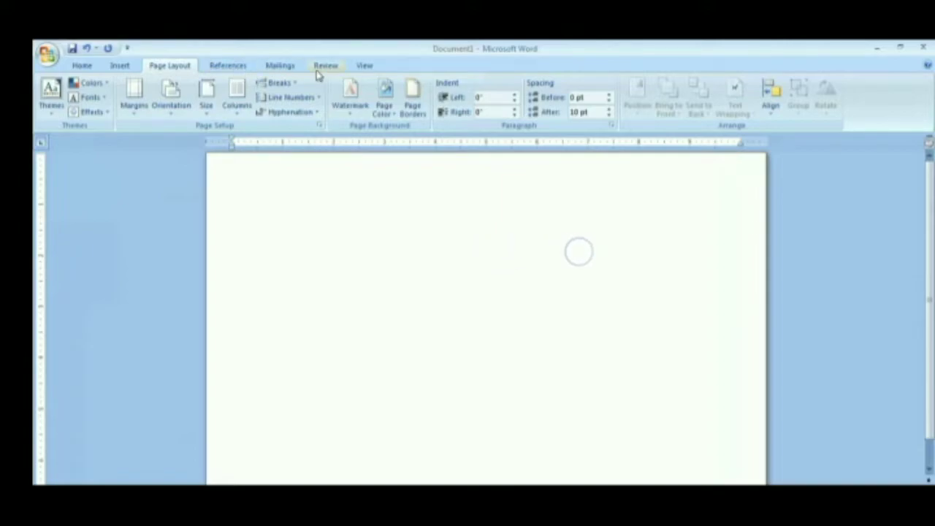
Add a Box page border using the thickest solid line in blue from More Colors.
{"action": "left_click", "coordinate": [412, 110]}
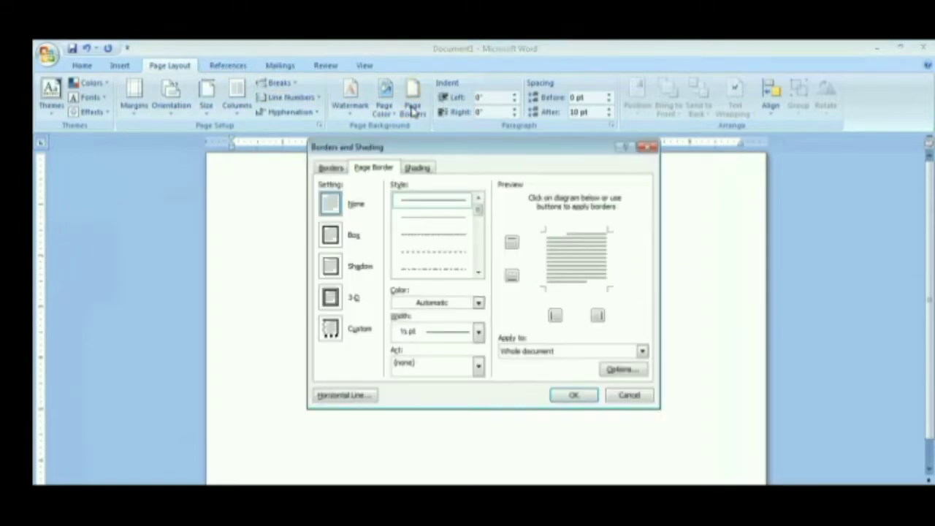
{"action": "left_click", "coordinate": [479, 270]}
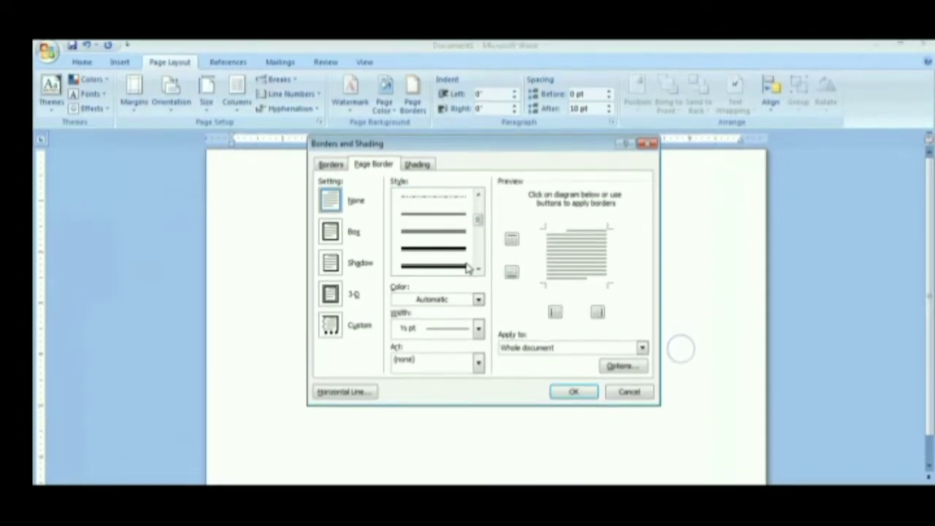
{"action": "left_click", "coordinate": [461, 269]}
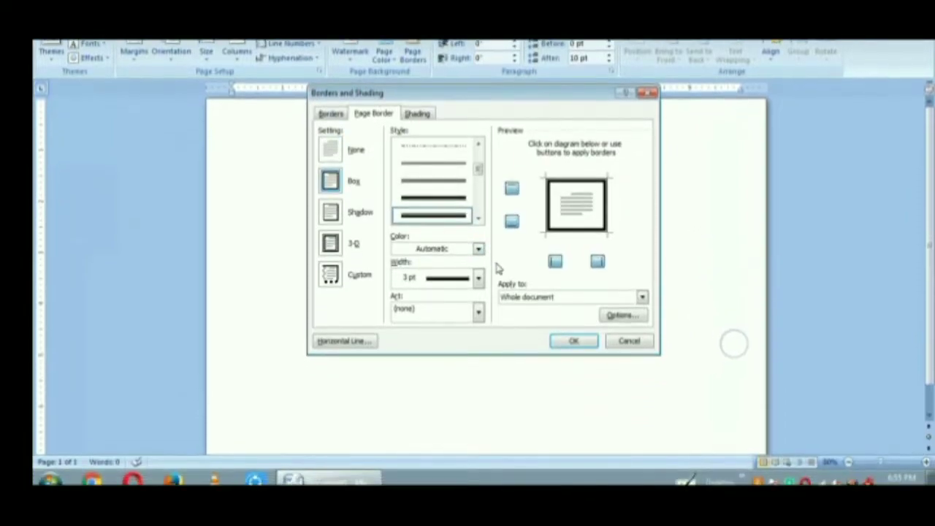
{"action": "left_click", "coordinate": [476, 263]}
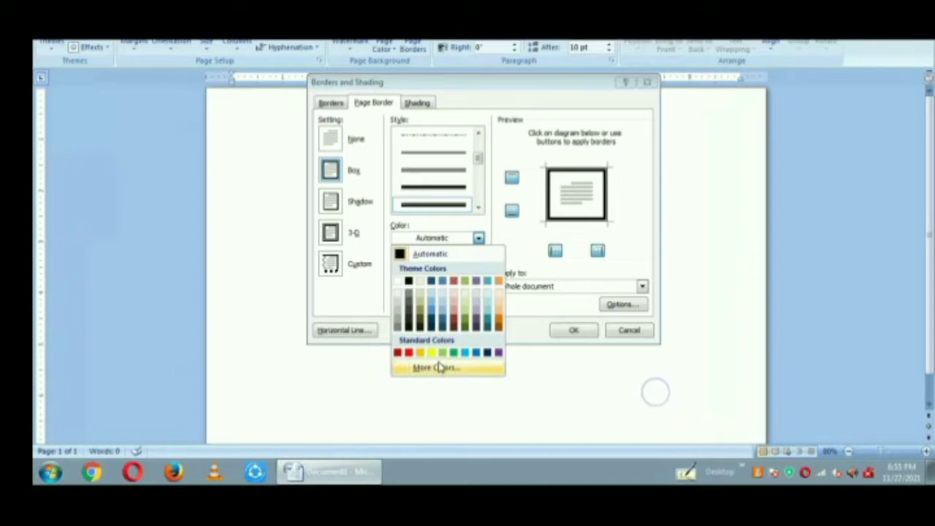
{"action": "left_click", "coordinate": [437, 367]}
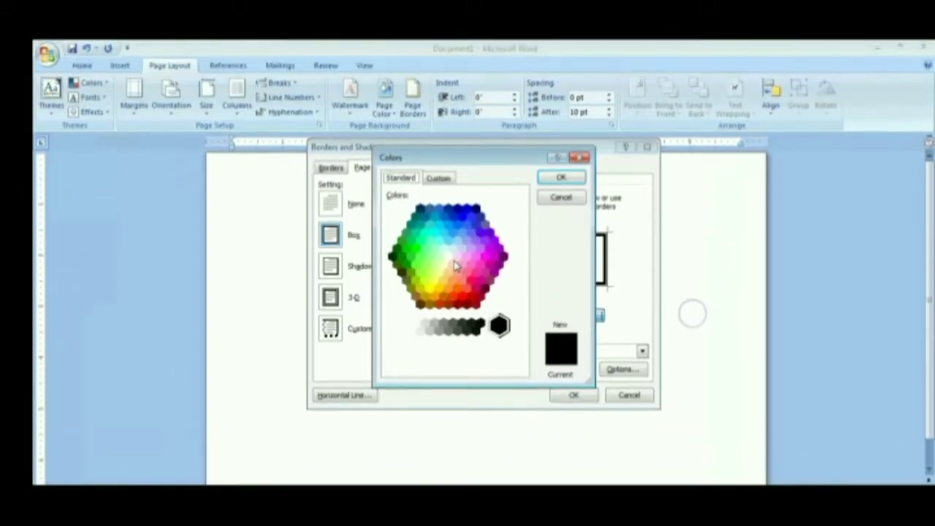
{"action": "left_click", "coordinate": [460, 217]}
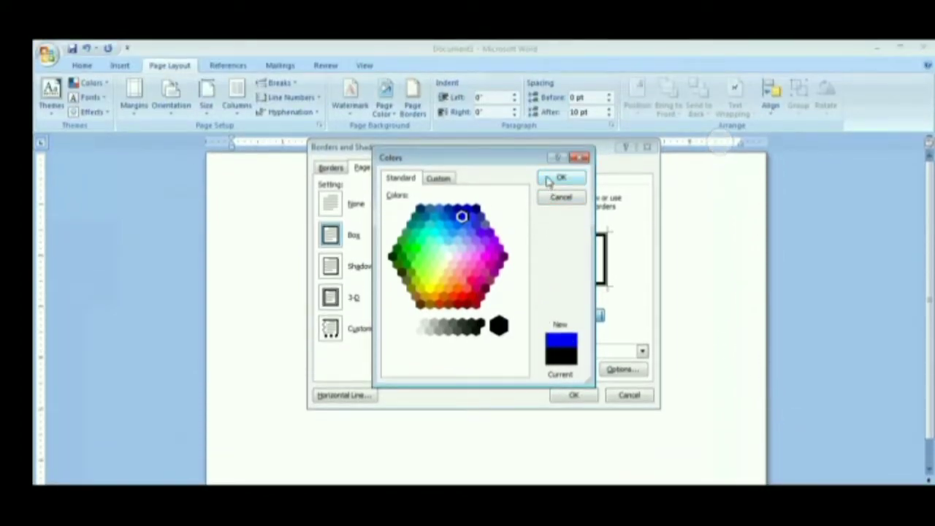
{"action": "left_click", "coordinate": [555, 180]}
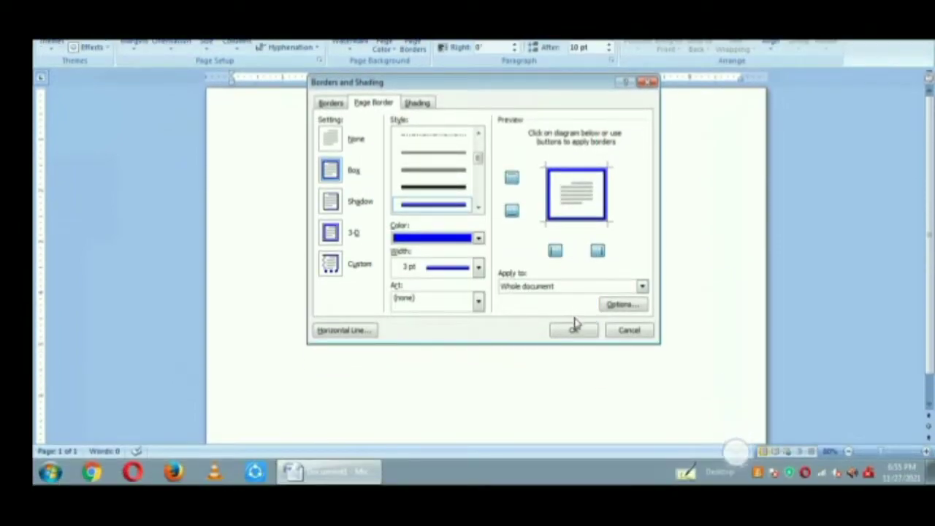
{"action": "left_click", "coordinate": [574, 330]}
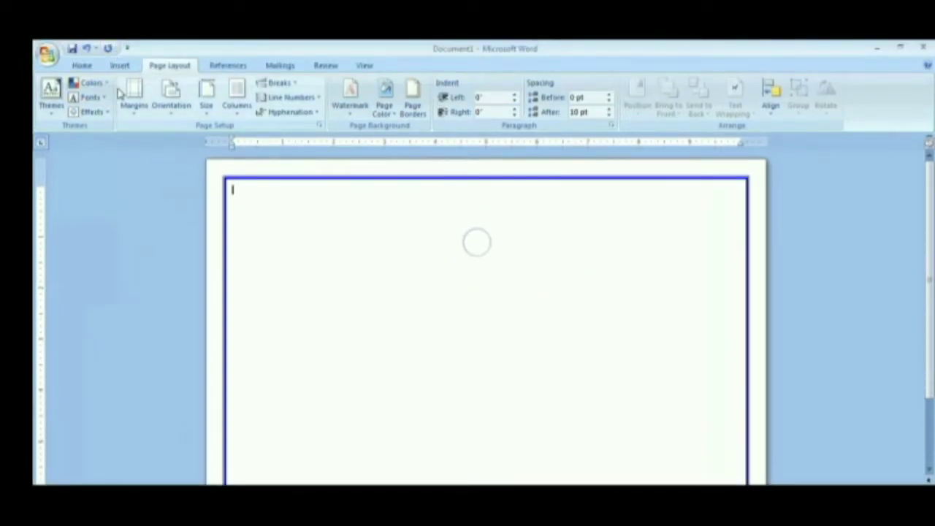
Draw a Right Triangle shape in the top-left corner inside the page border.
{"action": "left_click", "coordinate": [128, 67]}
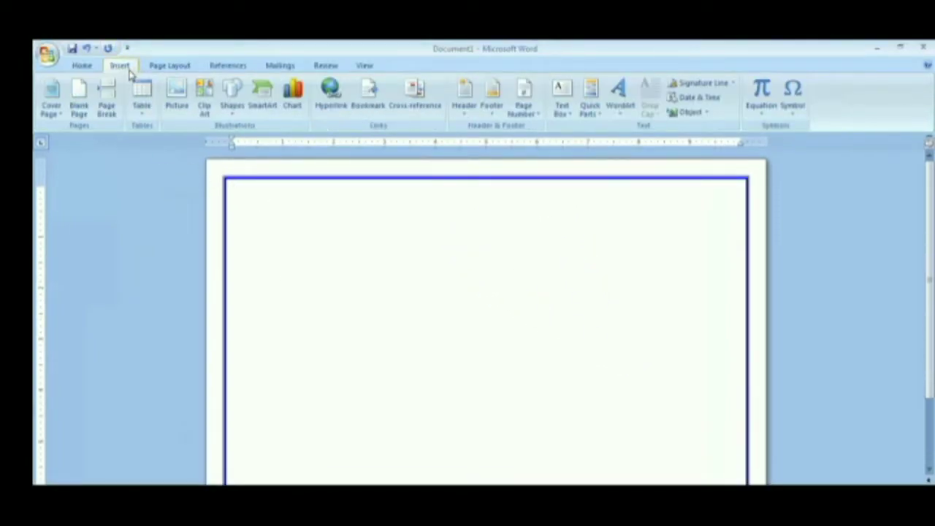
{"action": "left_click", "coordinate": [245, 108]}
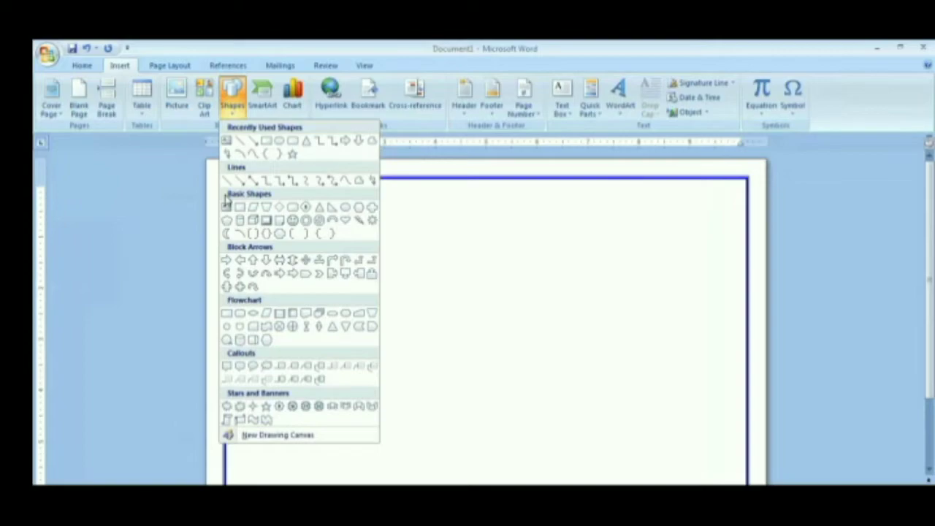
{"action": "left_click", "coordinate": [332, 209]}
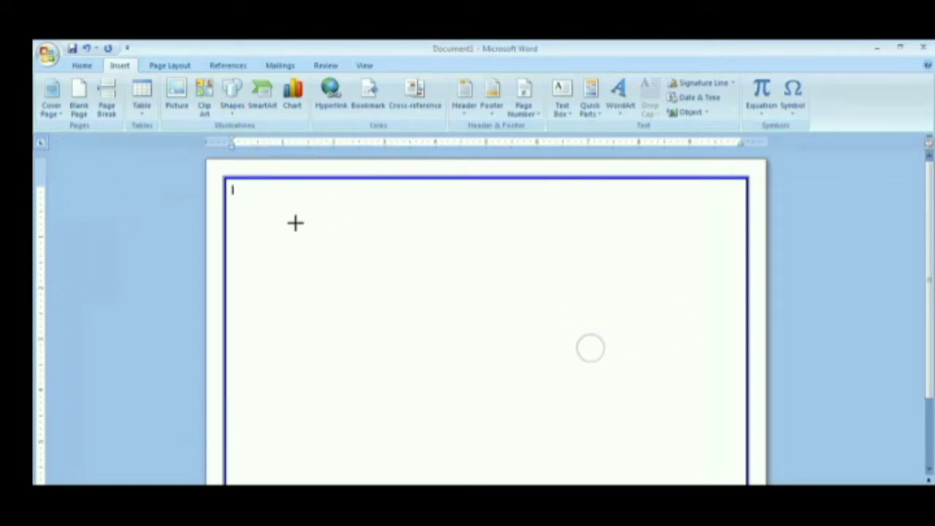
{"action": "key", "text": "Escape"}
{"action": "mouse_move", "coordinate": [250, 212]}
{"action": "left_mouse_down"}
{"action": "mouse_move", "coordinate": [353, 306]}
{"action": "mouse_move", "coordinate": [343, 316]}
{"action": "left_mouse_up"}
{"action": "left_click_drag", "start_coordinate": [251, 212], "coordinate": [251, 212]}
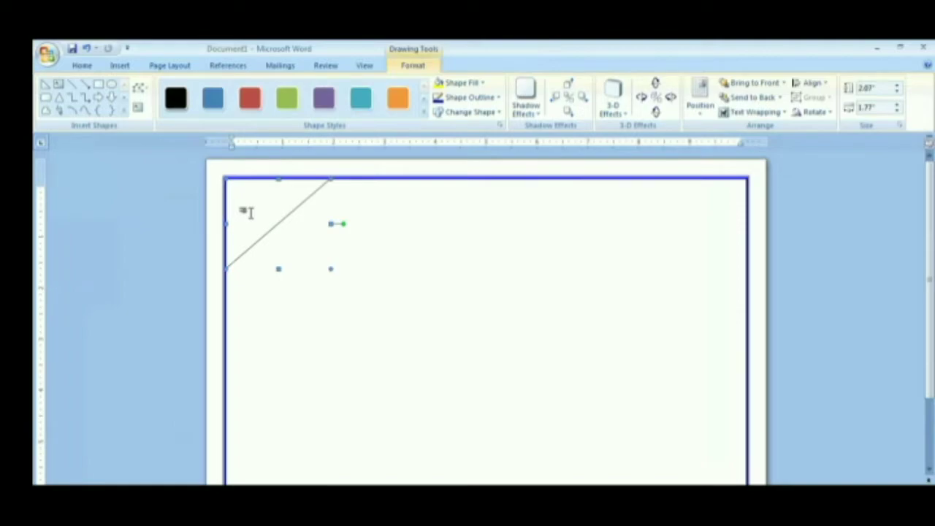
Copy the triangle and rotate the copy into the bottom-right corner.
{"action": "mouse_move", "coordinate": [250, 213]}
{"action": "left_mouse_down"}
{"action": "mouse_move", "coordinate": [327, 289]}
{"action": "mouse_move", "coordinate": [640, 359]}
{"action": "left_mouse_up"}
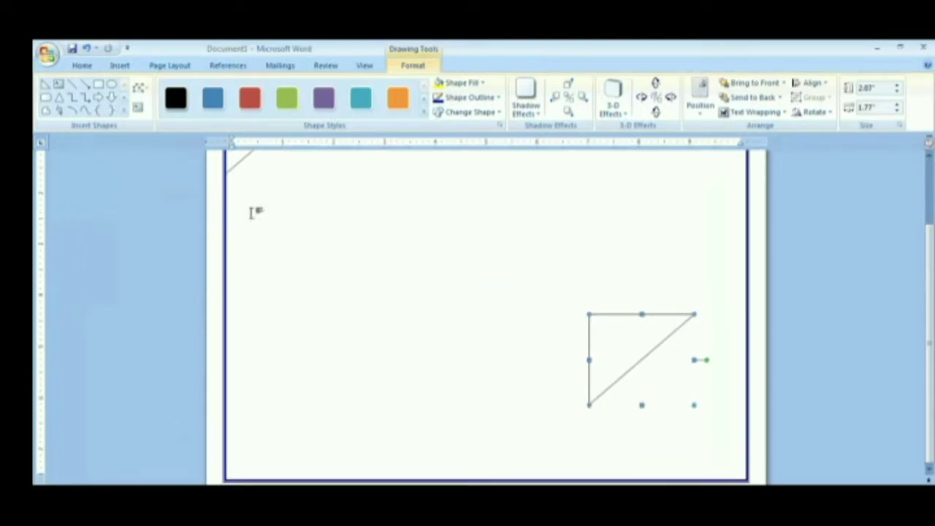
{"action": "left_click_drag", "start_coordinate": [641, 359], "coordinate": [669, 405]}
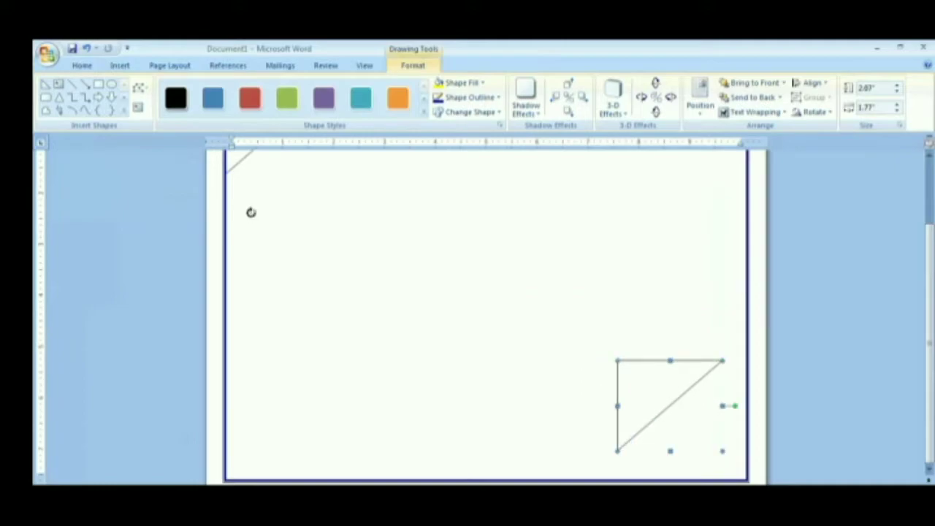
{"action": "left_click_drag", "start_coordinate": [250, 211], "coordinate": [251, 212]}
{"action": "scroll", "coordinate": [251, 212], "scroll_direction": "up", "scroll_amount": 1}
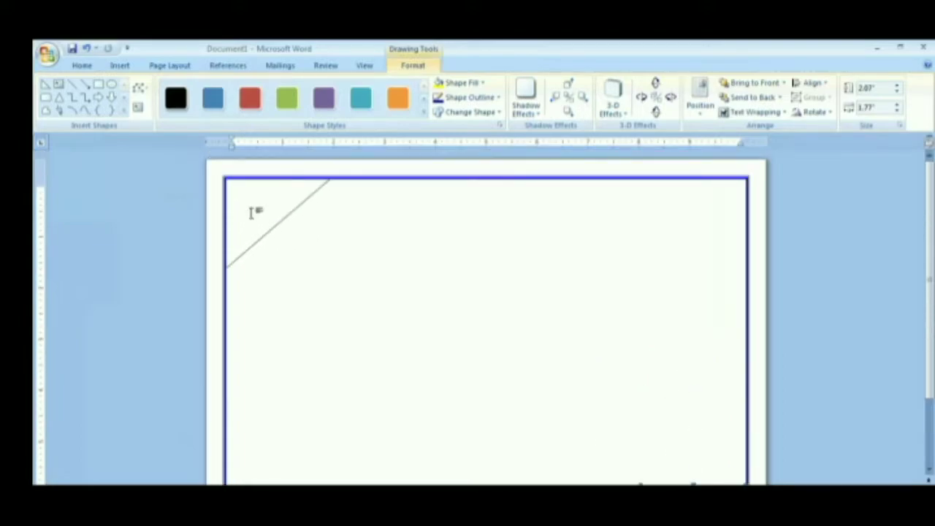
Resize the top-left triangle to 1.81" wide by 1.53" tall.
{"action": "left_click", "coordinate": [251, 212]}
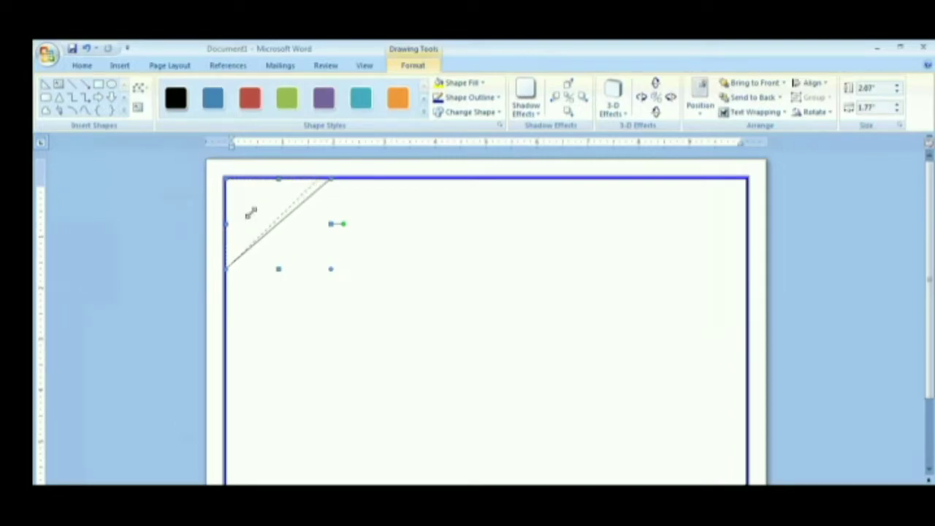
{"action": "key", "text": "shift+Left"}
{"action": "key", "text": "shift+Left"}
{"action": "key", "text": "shift+Left"}
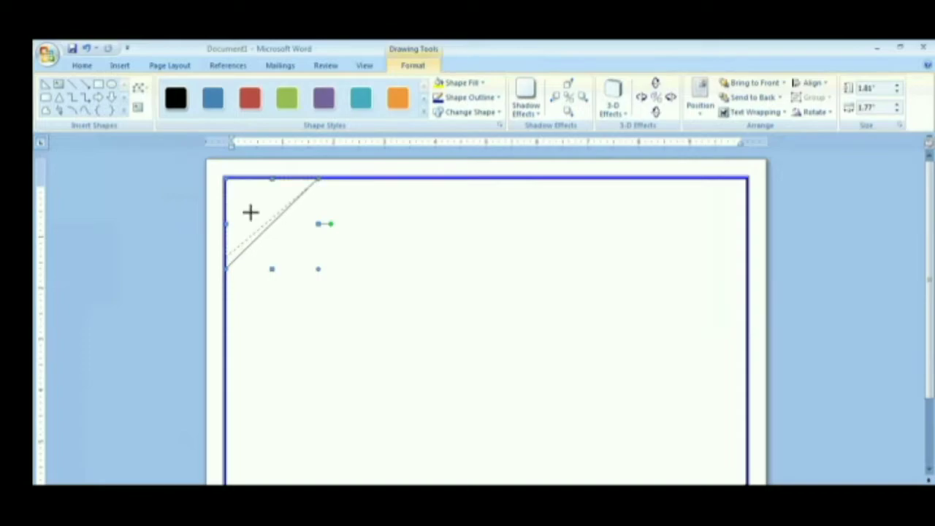
{"action": "key", "text": "shift+Up"}
{"action": "key", "text": "shift+Up"}
{"action": "key", "text": "shift+Up"}
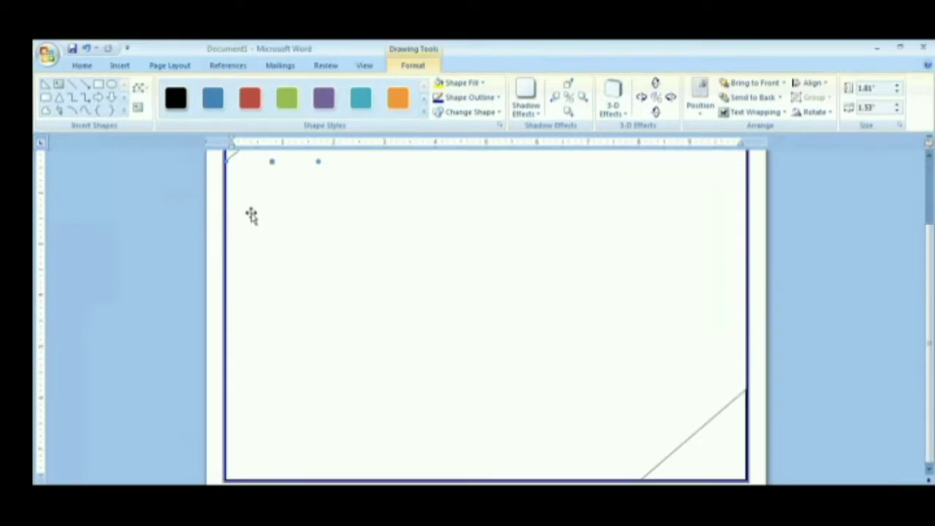
{"action": "key", "text": "Tab"}
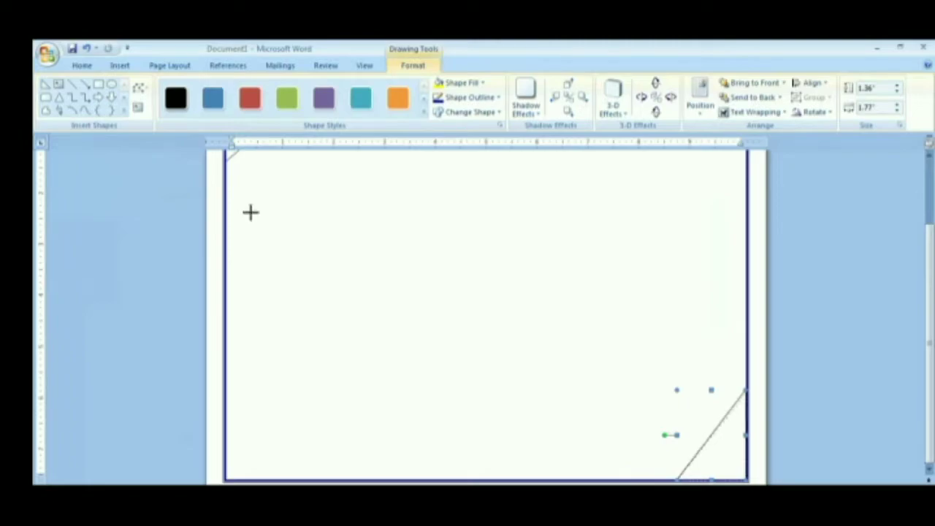
{"action": "scroll", "coordinate": [250, 213], "scroll_direction": "up", "scroll_amount": 3}
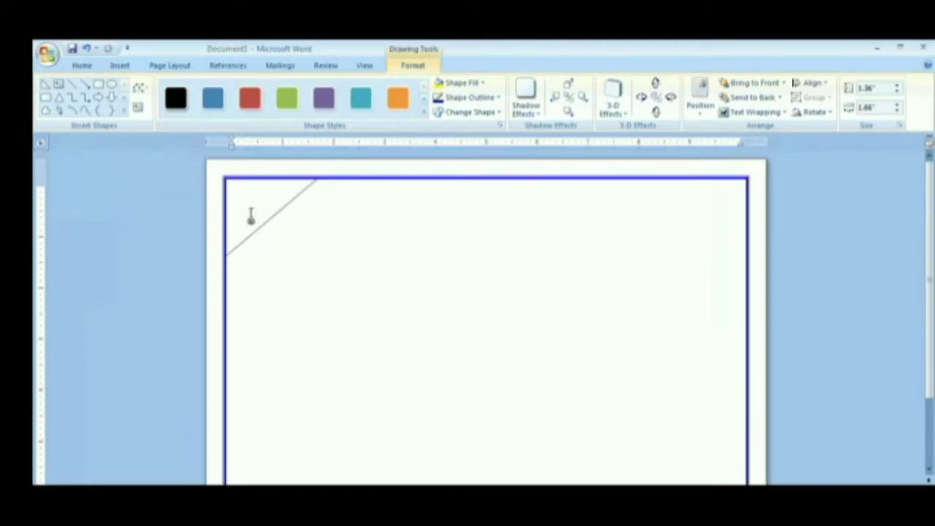
Fill the top-left corner triangle with the Paper bag texture.
{"action": "left_click", "coordinate": [250, 213]}
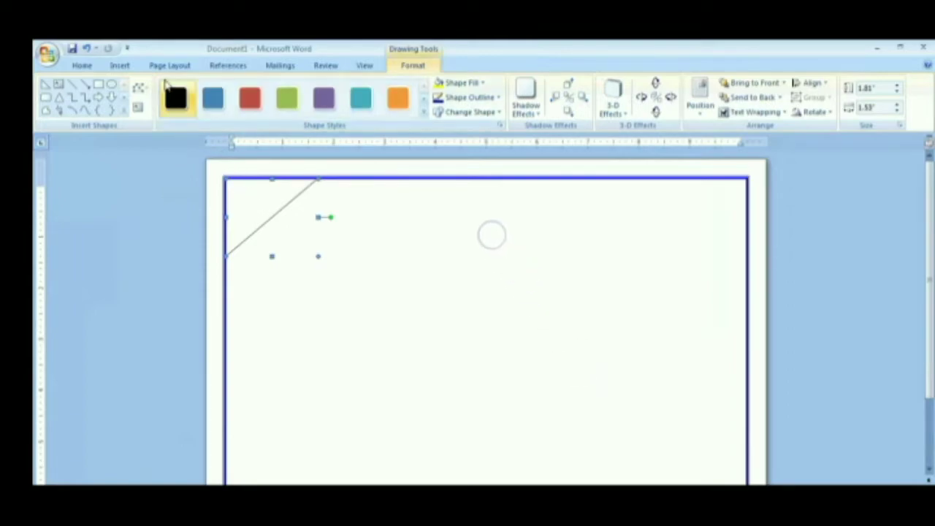
{"action": "left_click", "coordinate": [175, 102]}
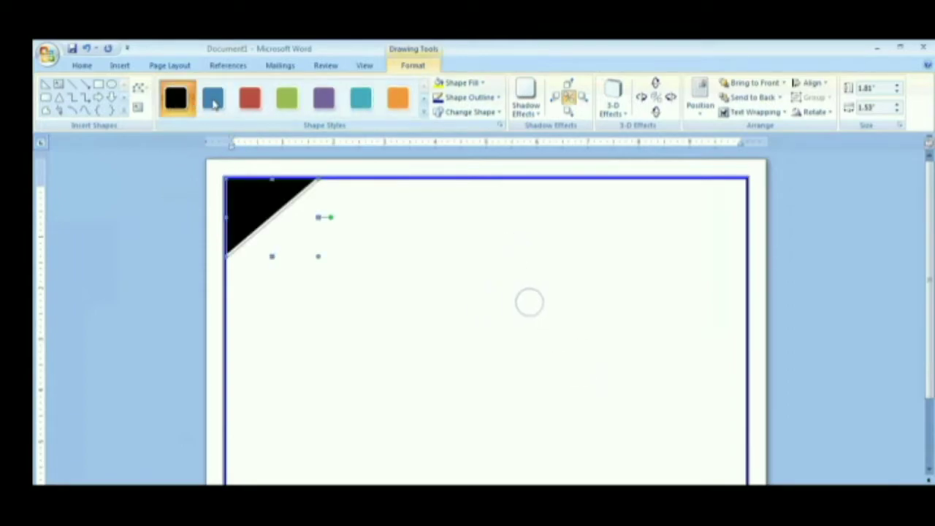
{"action": "left_click", "coordinate": [182, 106]}
{"action": "left_click", "coordinate": [456, 84]}
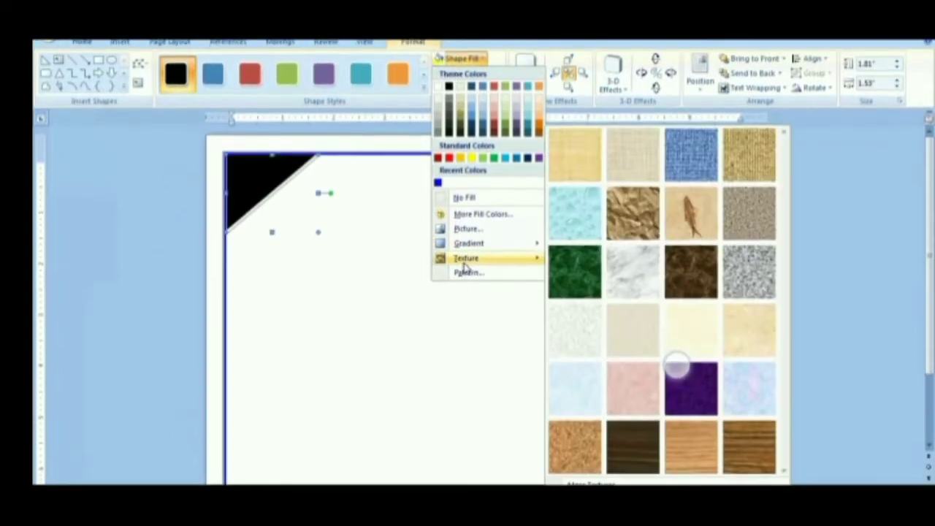
{"action": "left_click", "coordinate": [465, 278]}
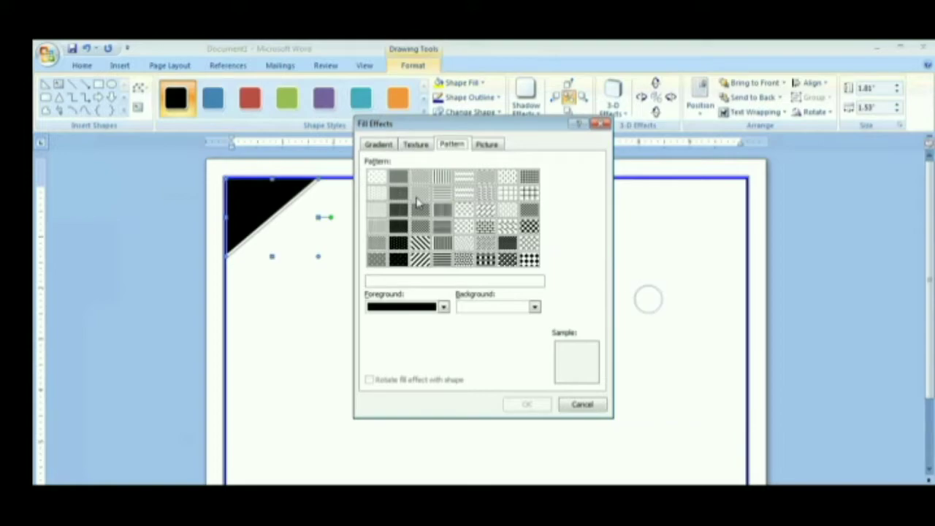
{"action": "left_click", "coordinate": [414, 147]}
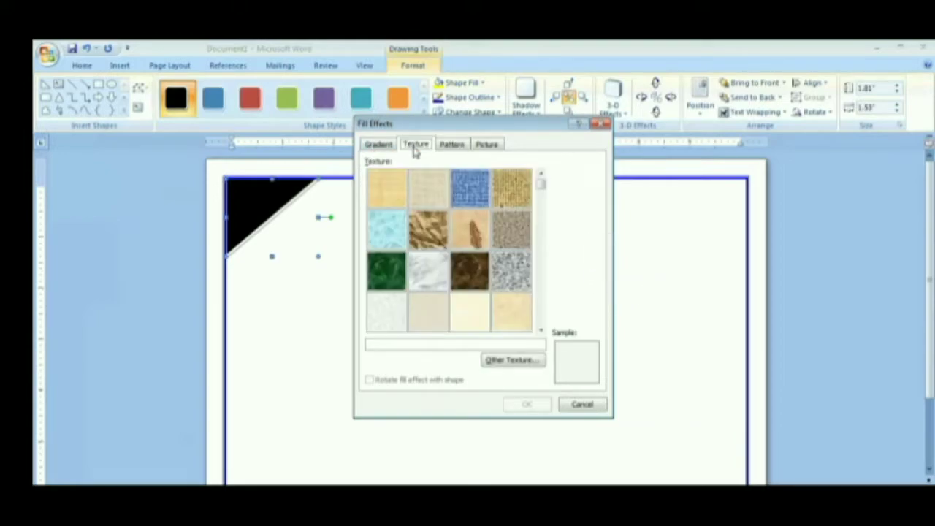
{"action": "left_click", "coordinate": [422, 232]}
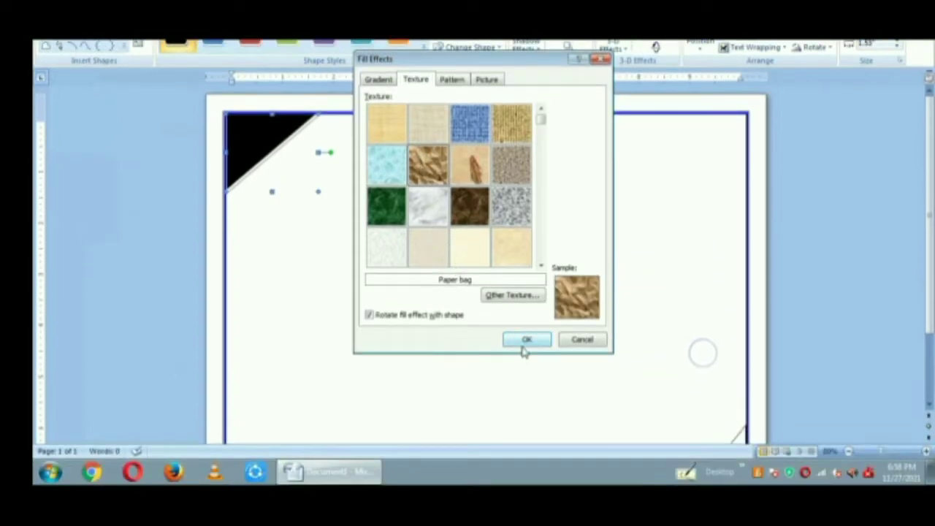
{"action": "left_click", "coordinate": [525, 339]}
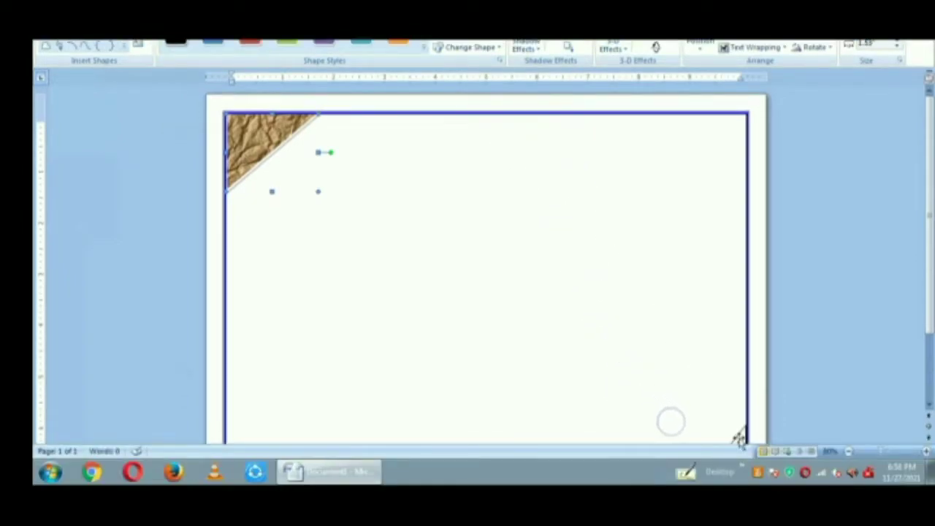
Draw a triangle in the bottom-right corner and fill it with Paper bag texture.
{"action": "left_click_drag", "start_coordinate": [739, 436], "coordinate": [677, 357]}
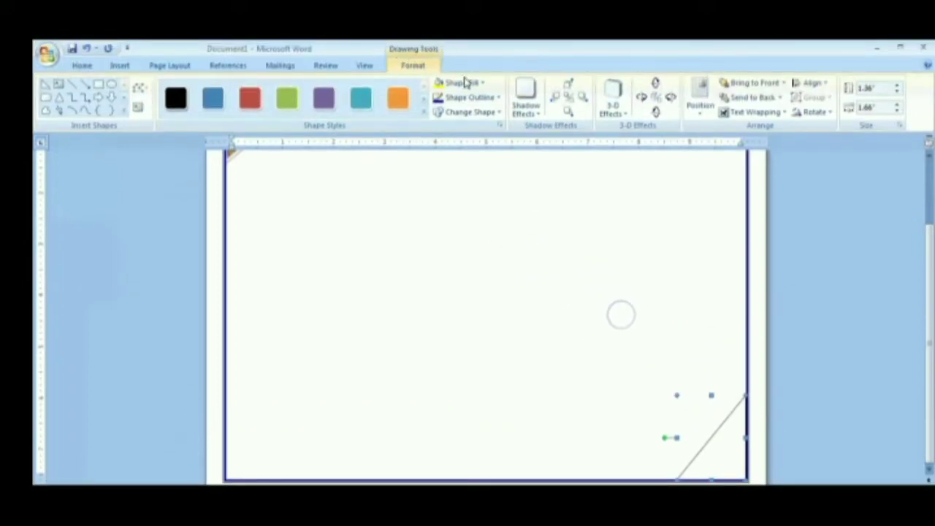
{"action": "left_click", "coordinate": [464, 83]}
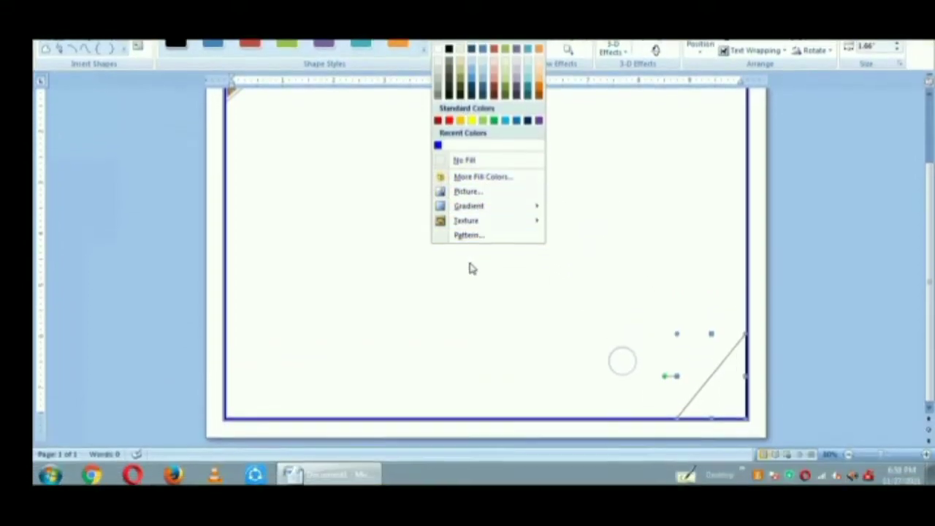
{"action": "left_click", "coordinate": [468, 234]}
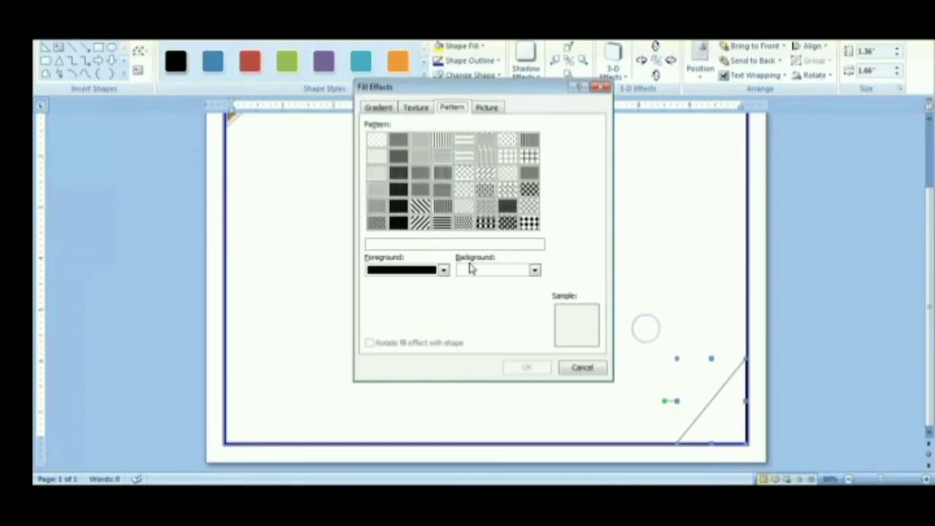
{"action": "left_click", "coordinate": [417, 145]}
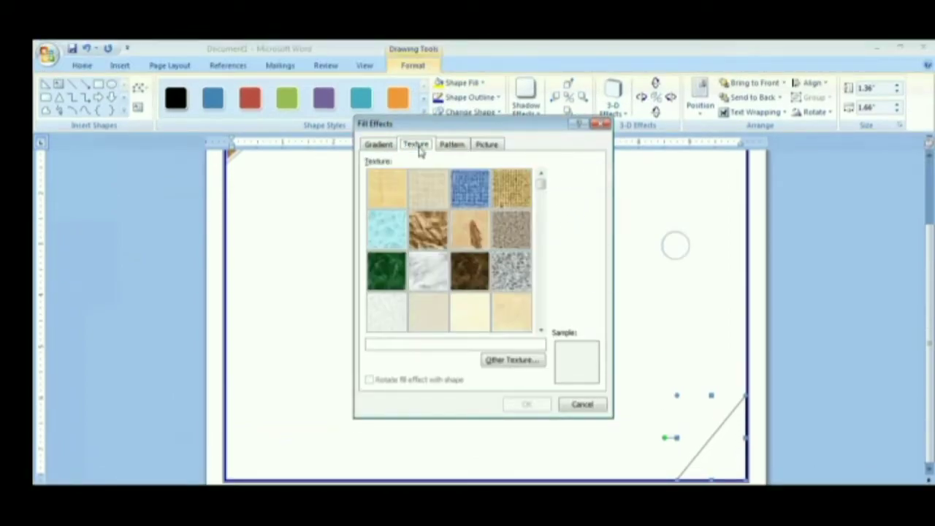
{"action": "left_click", "coordinate": [419, 232]}
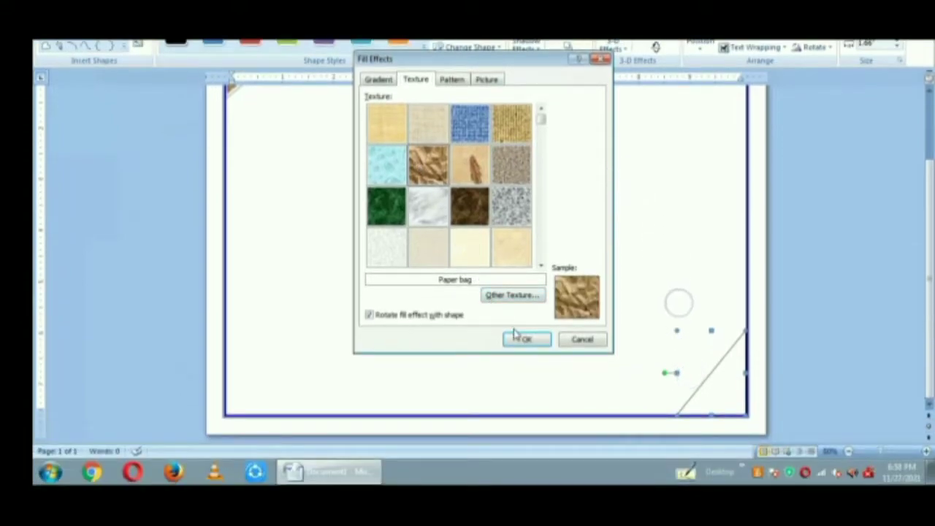
{"action": "left_click", "coordinate": [525, 339]}
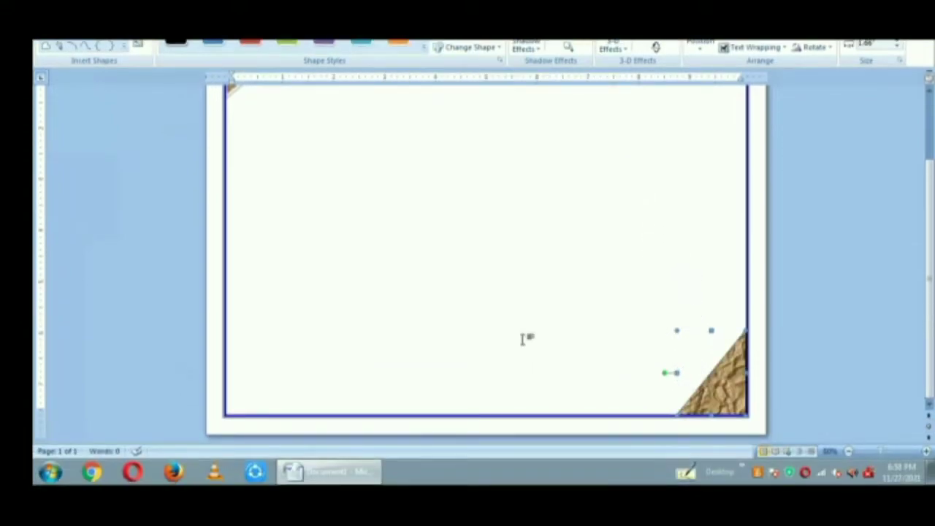
{"action": "scroll", "coordinate": [522, 338], "scroll_direction": "up", "scroll_amount": 3}
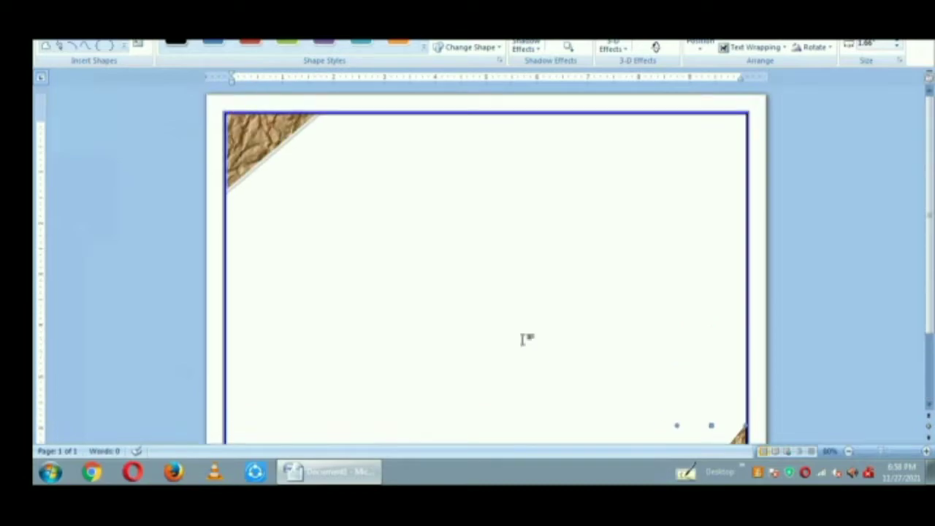
Insert a blue Impact 36 WordArt reading 'COMPUTER IS MY PASSION' at the page top.
{"action": "left_click", "coordinate": [522, 338]}
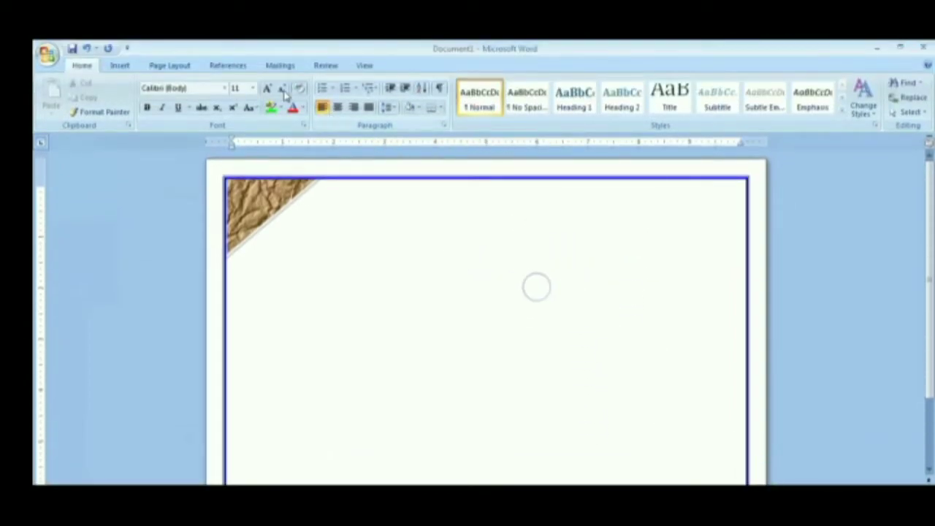
{"action": "left_click", "coordinate": [121, 65]}
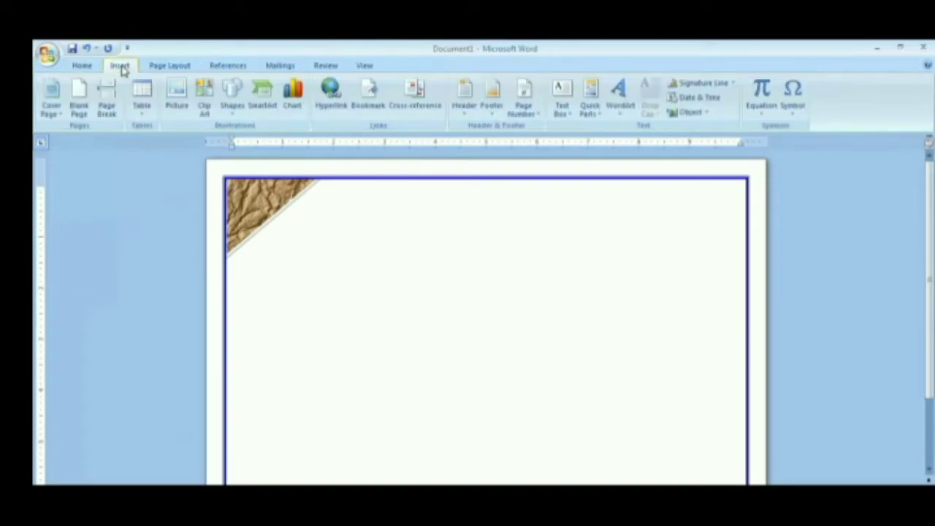
{"action": "left_click", "coordinate": [617, 102]}
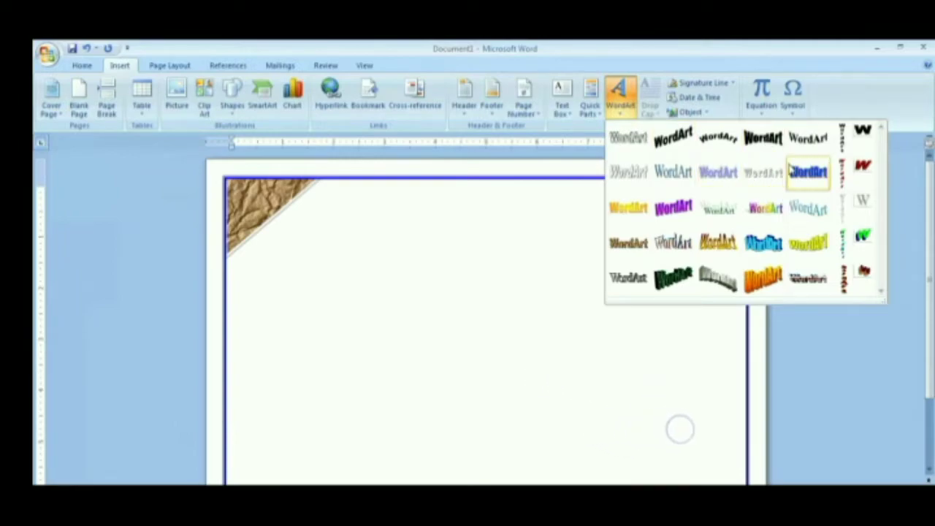
{"action": "left_click", "coordinate": [796, 172]}
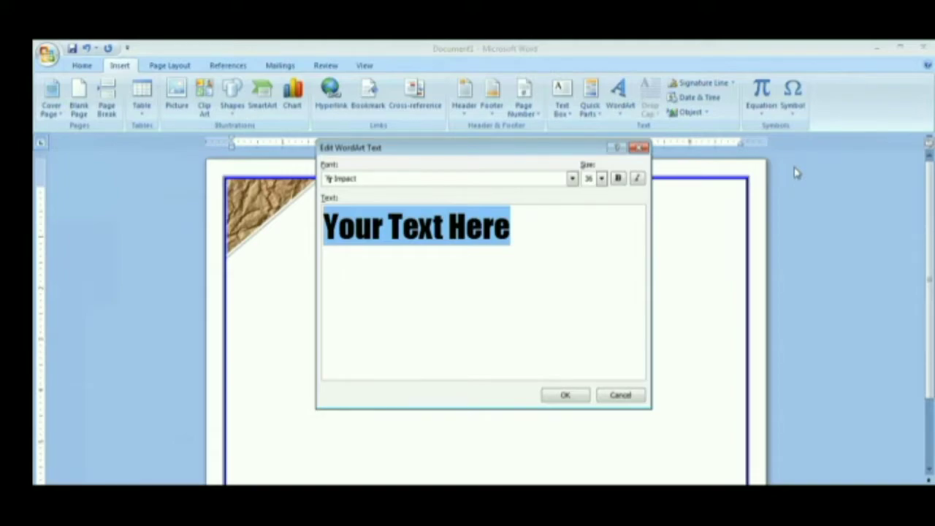
{"action": "type", "text": "C"}
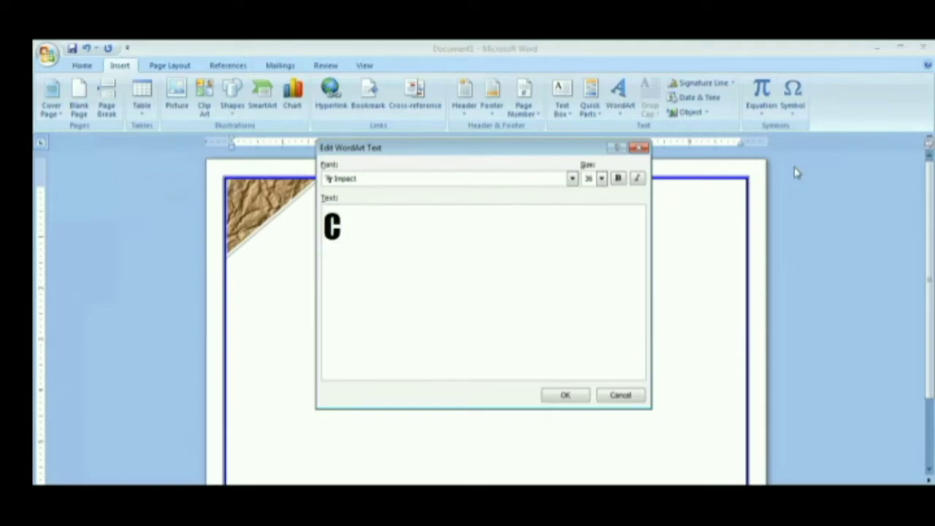
{"action": "type", "text": "OMPUTE"}
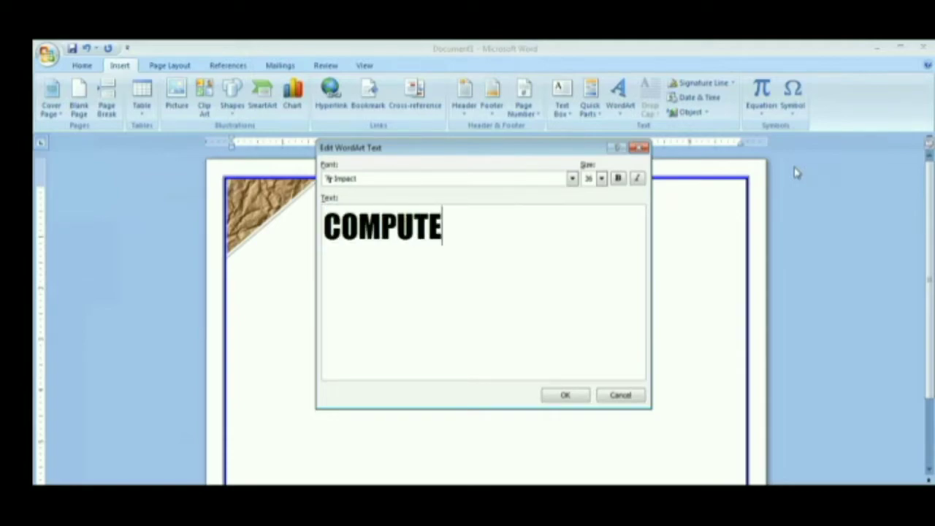
{"action": "type", "text": "R IS M"}
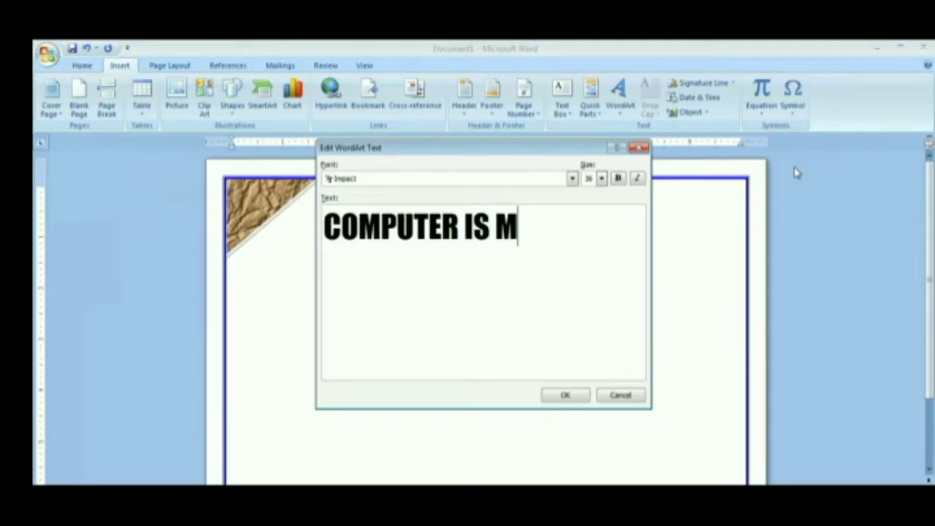
{"action": "type", "text": "Y PA"}
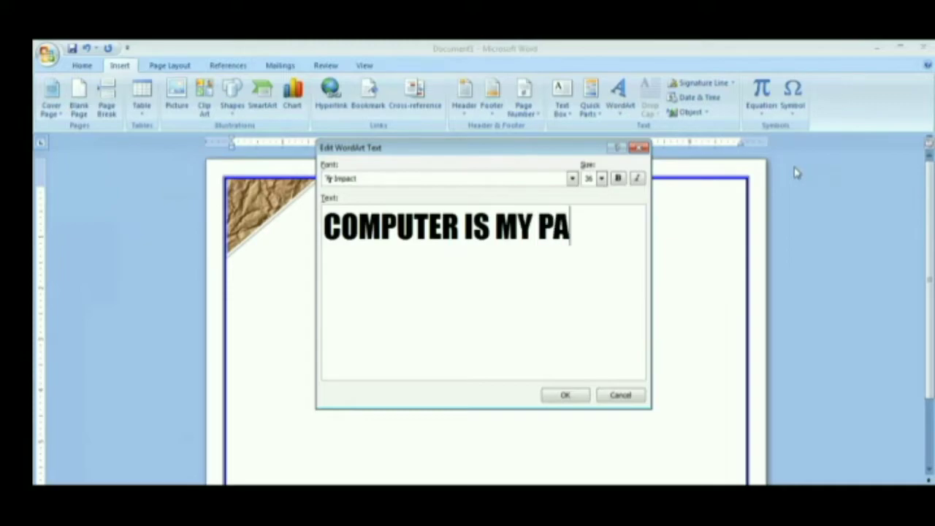
{"action": "type", "text": "SSION"}
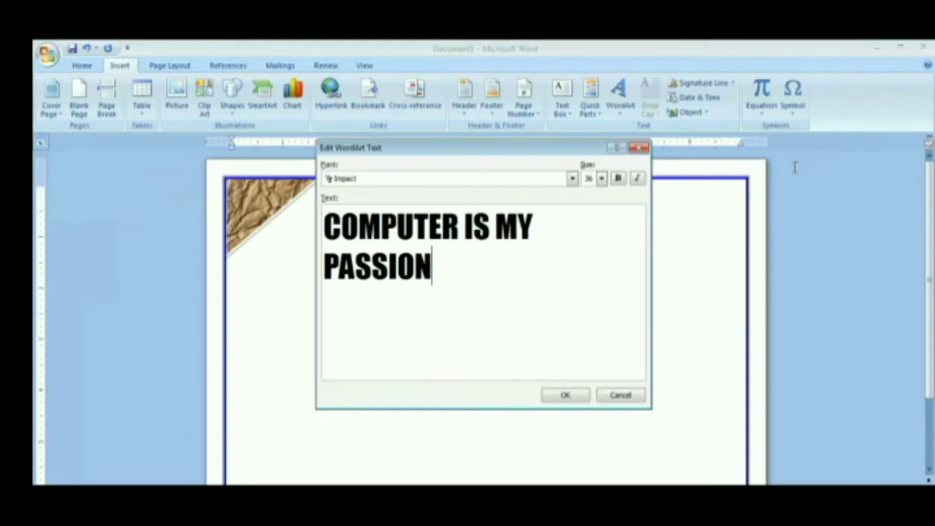
{"action": "key", "text": "Return"}
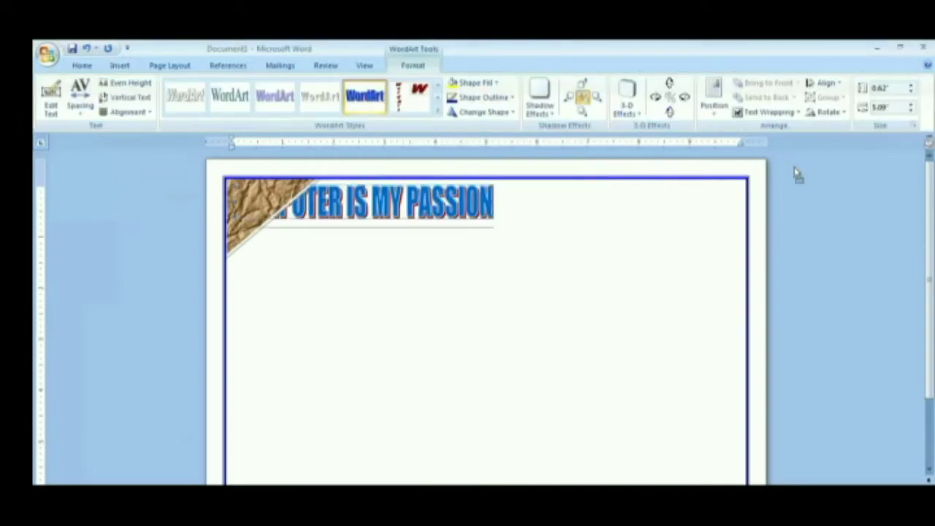
Set the COMPUTER IS MY PASSION WordArt's text wrapping to Behind Text.
{"action": "left_click", "coordinate": [795, 167]}
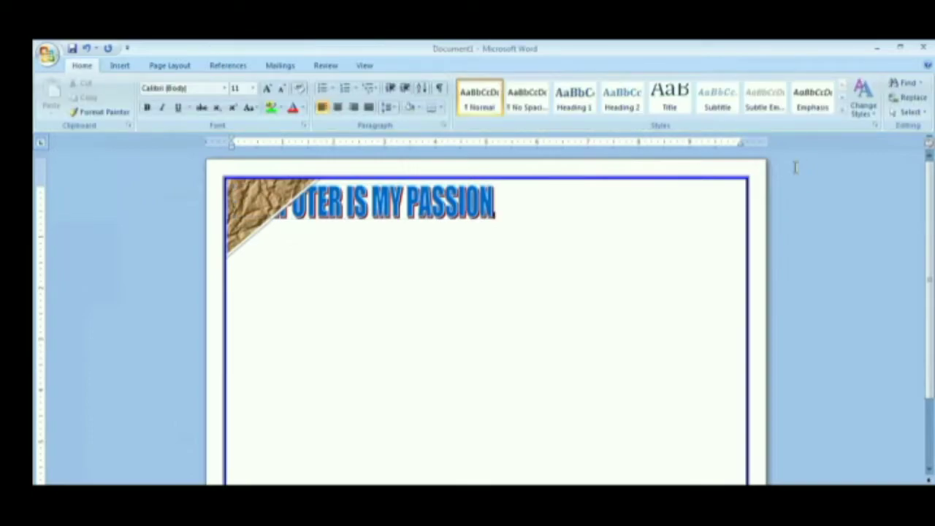
{"action": "key", "text": "shift+Left"}
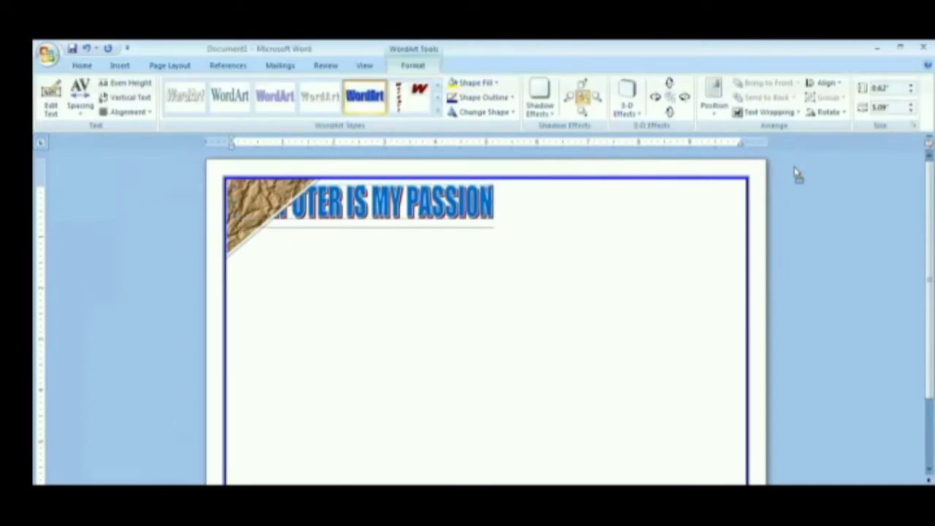
{"action": "left_click", "coordinate": [795, 168]}
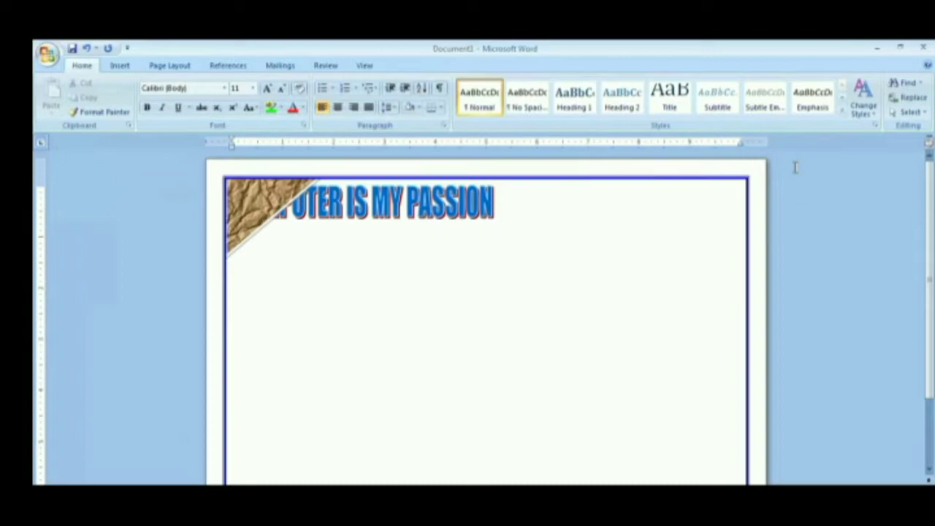
{"action": "key", "text": "shift+Left"}
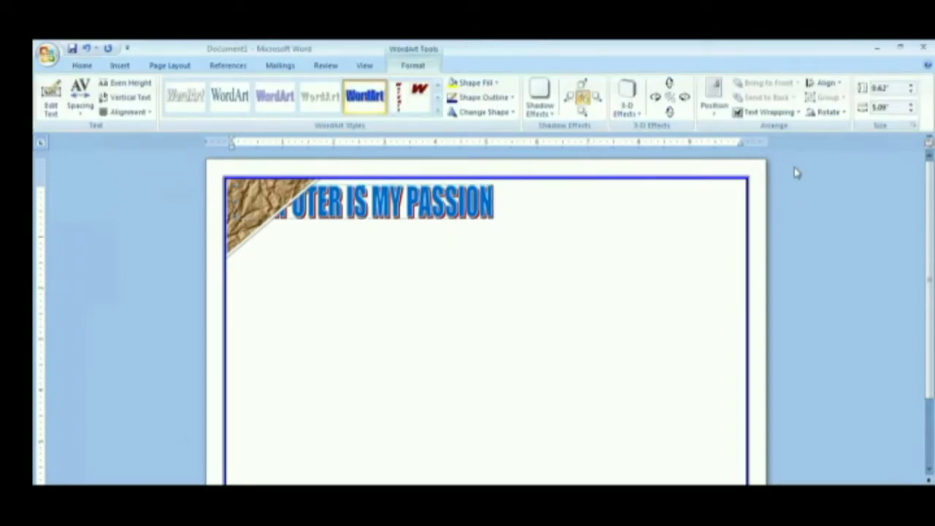
{"action": "key", "text": "t"}
{"action": "key", "text": "w"}
{"action": "key", "text": "Down"}
{"action": "key", "text": "Down"}
{"action": "key", "text": "Down"}
{"action": "key", "text": "Down"}
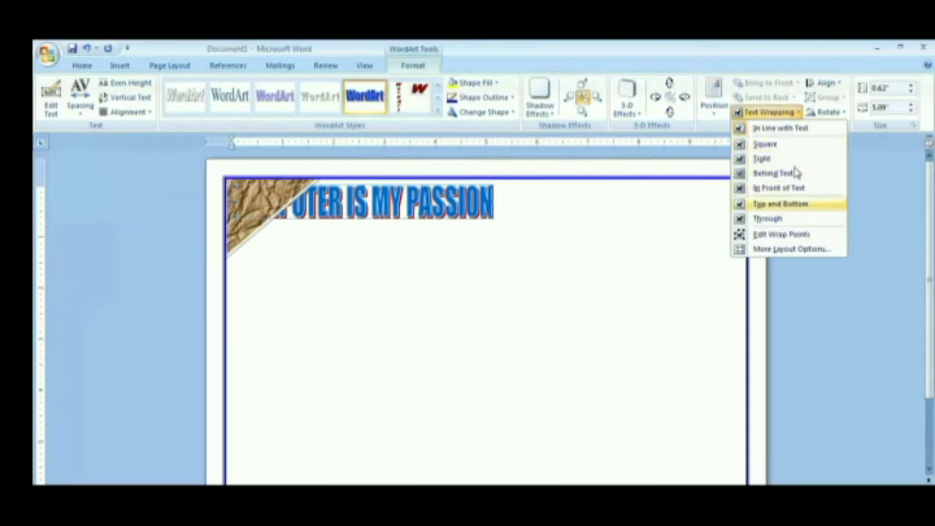
{"action": "key", "text": "Down"}
{"action": "key", "text": "Up"}
{"action": "key", "text": "Up"}
{"action": "key", "text": "Down"}
{"action": "key", "text": "Down"}
{"action": "key", "text": "Up"}
{"action": "key", "text": "Up"}
{"action": "key", "text": "Up"}
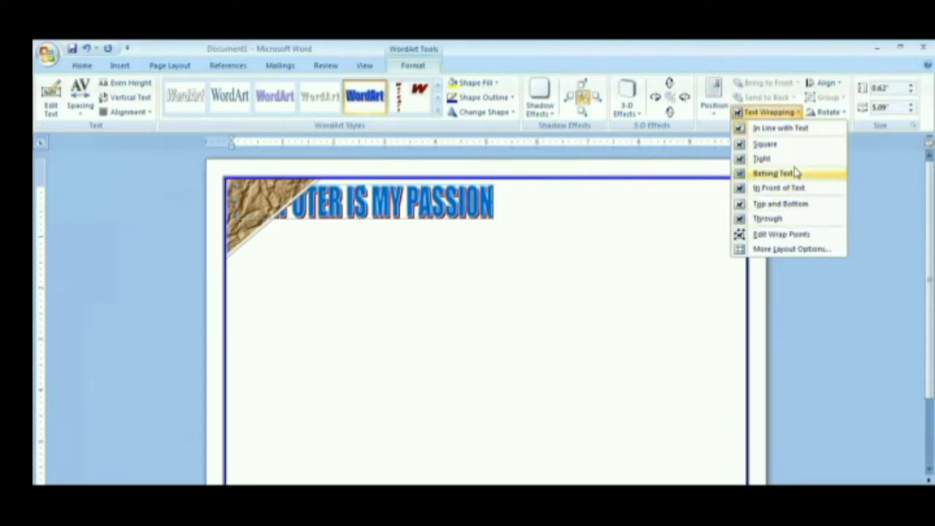
{"action": "key", "text": "Return"}
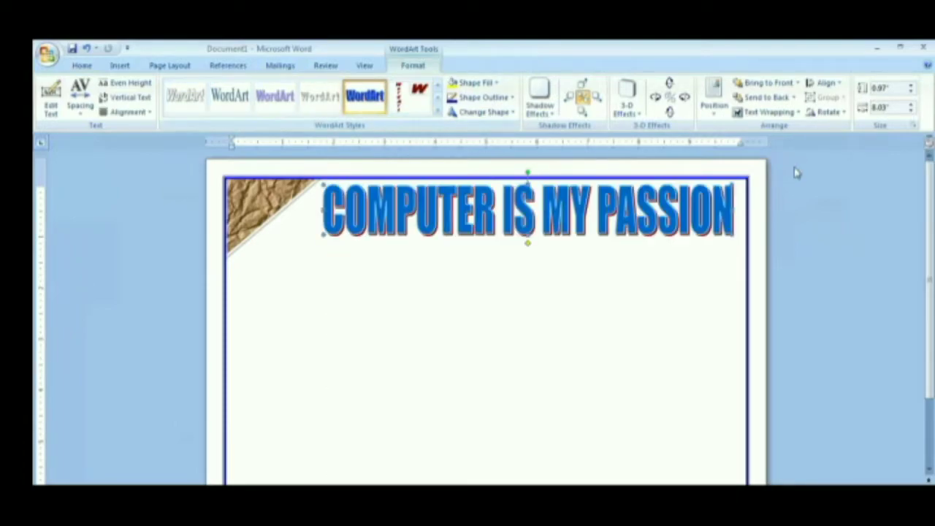
Give the title a two-colour black-and-red gradient fill, with black through the middle.
{"action": "left_click", "coordinate": [794, 168]}
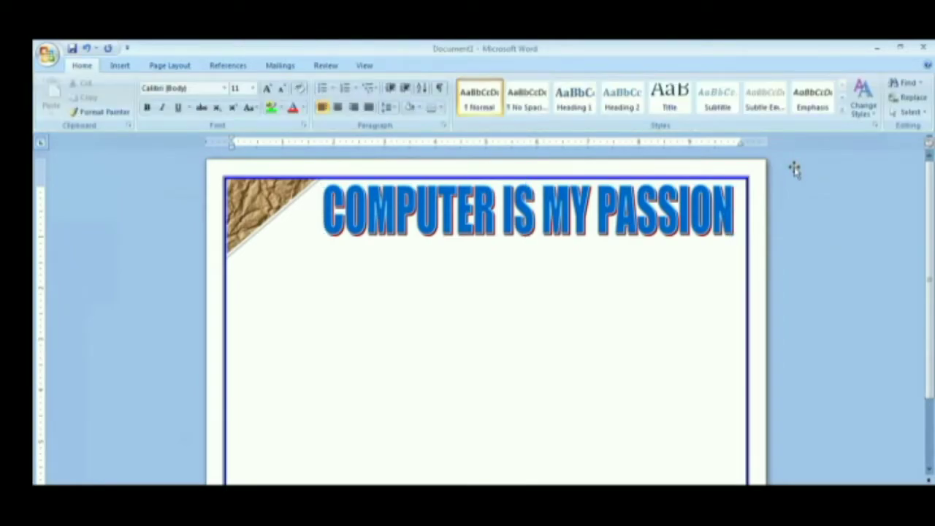
{"action": "left_click", "coordinate": [795, 169]}
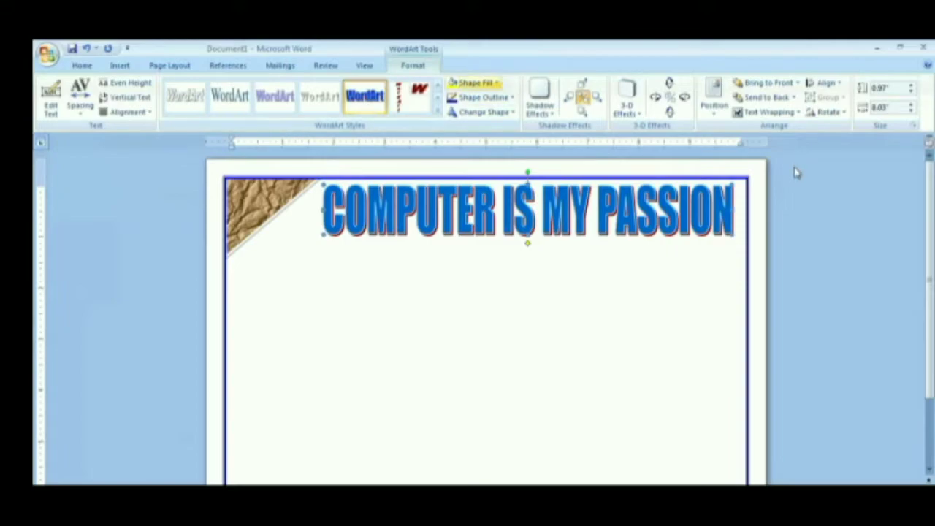
{"action": "left_click", "coordinate": [475, 83]}
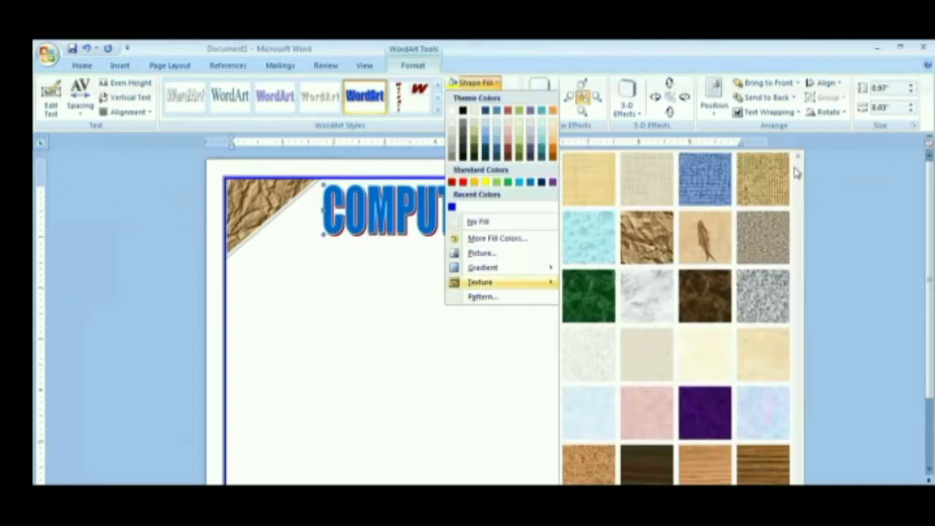
{"action": "left_click", "coordinate": [480, 296]}
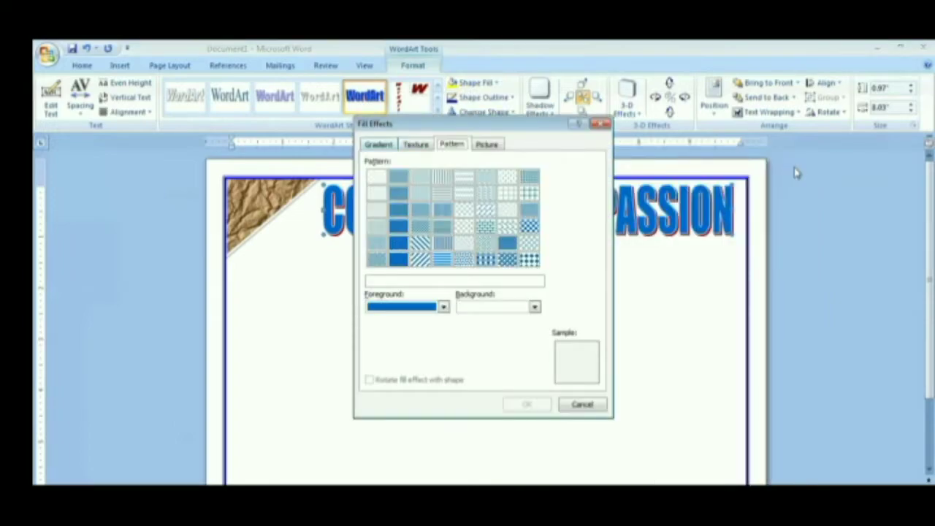
{"action": "left_click", "coordinate": [378, 144]}
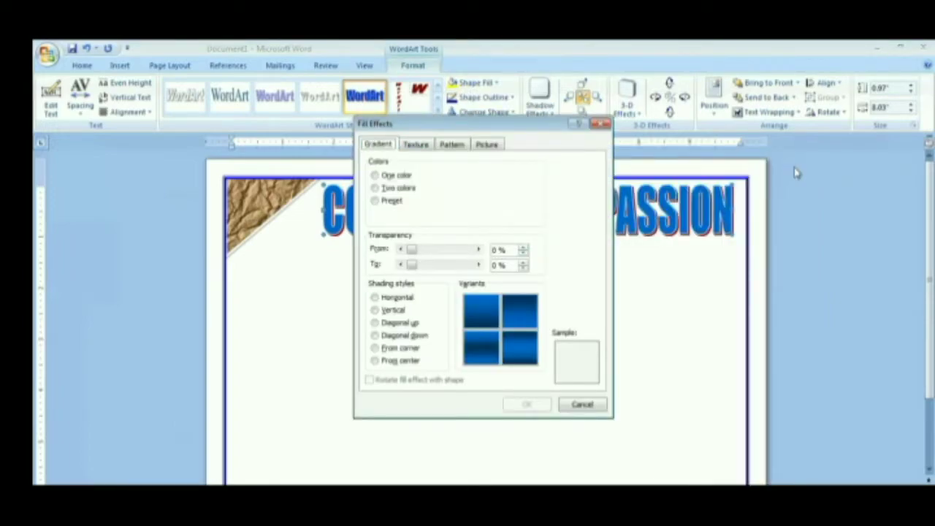
{"action": "left_click", "coordinate": [374, 188]}
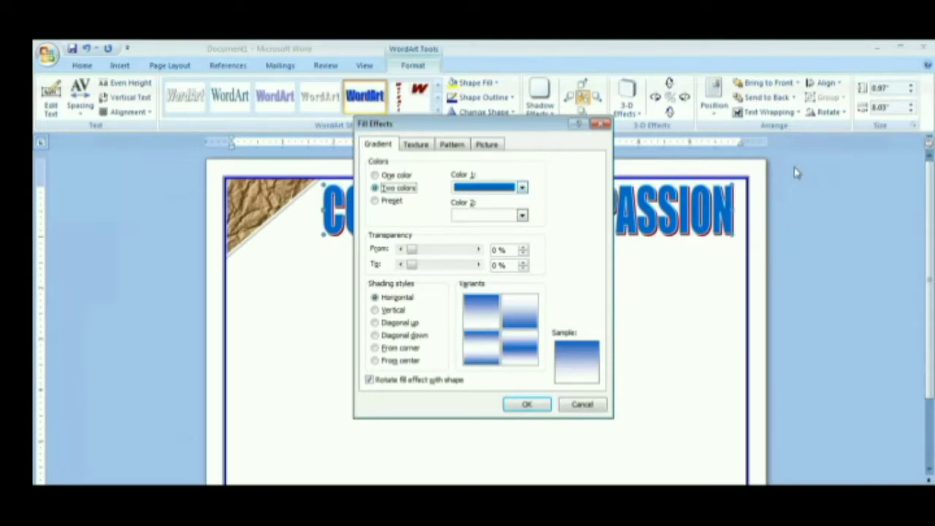
{"action": "left_click", "coordinate": [522, 186]}
{"action": "left_click", "coordinate": [468, 213]}
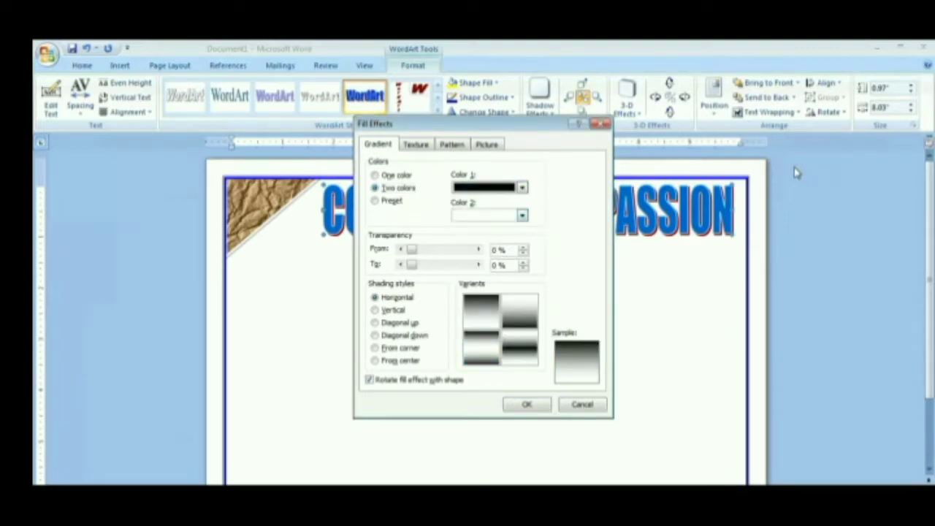
{"action": "left_click", "coordinate": [522, 215]}
{"action": "left_click", "coordinate": [470, 313]}
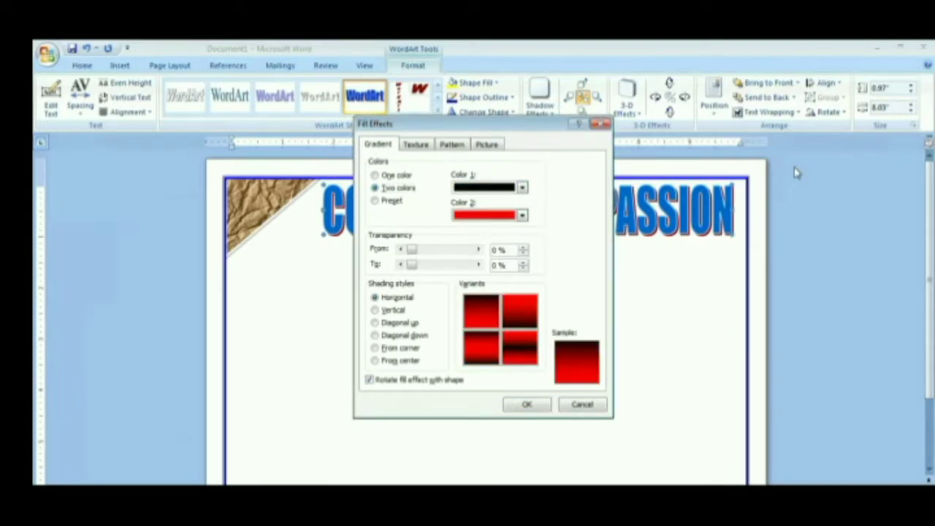
{"action": "left_click", "coordinate": [519, 347]}
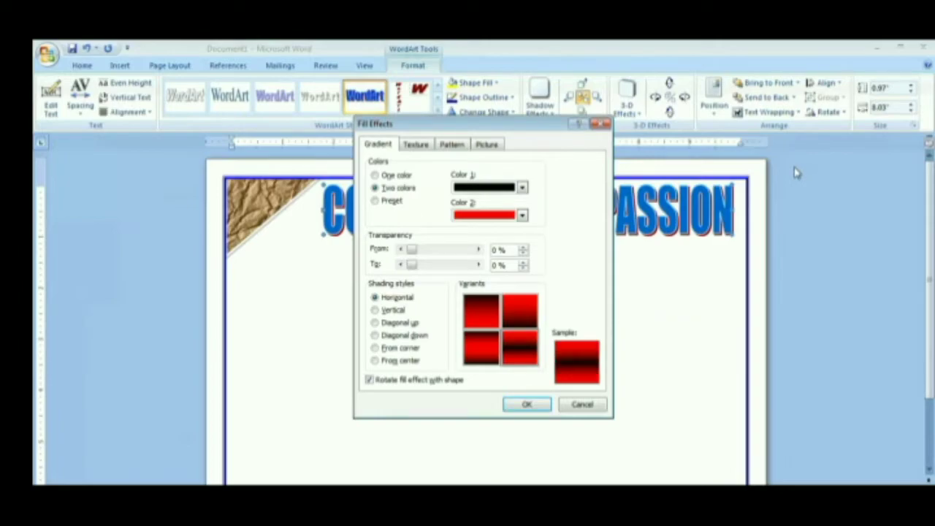
{"action": "left_click", "coordinate": [527, 404]}
{"action": "left_click", "coordinate": [799, 166]}
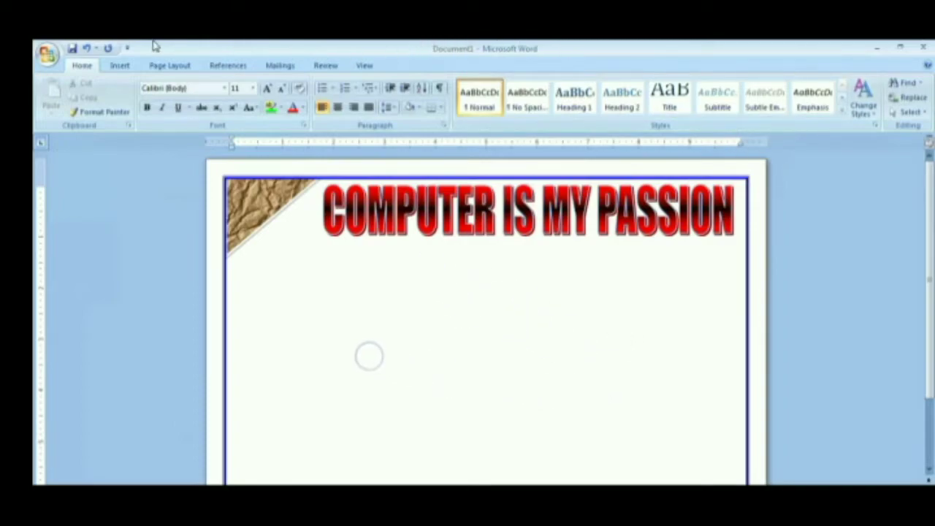
Draw an Up Ribbon banner below the title, stretched across the page width.
{"action": "left_click", "coordinate": [122, 67]}
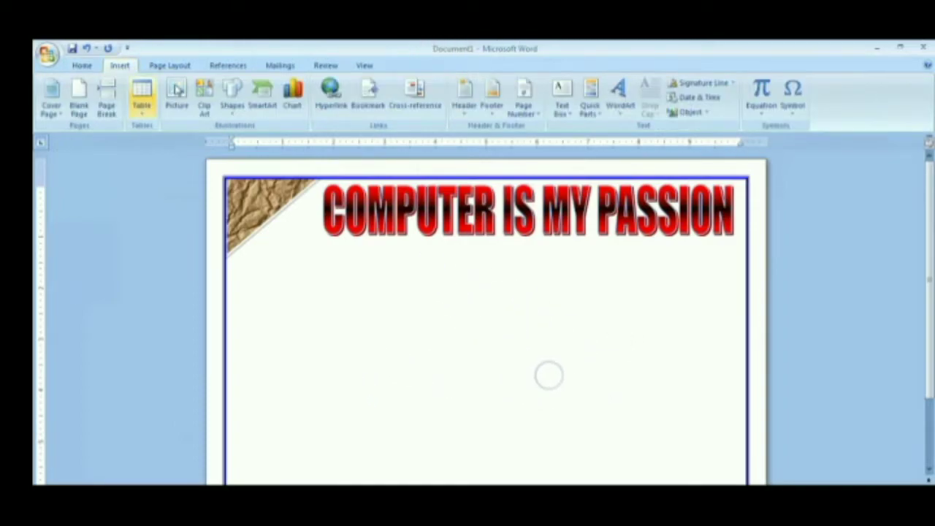
{"action": "left_click", "coordinate": [232, 95]}
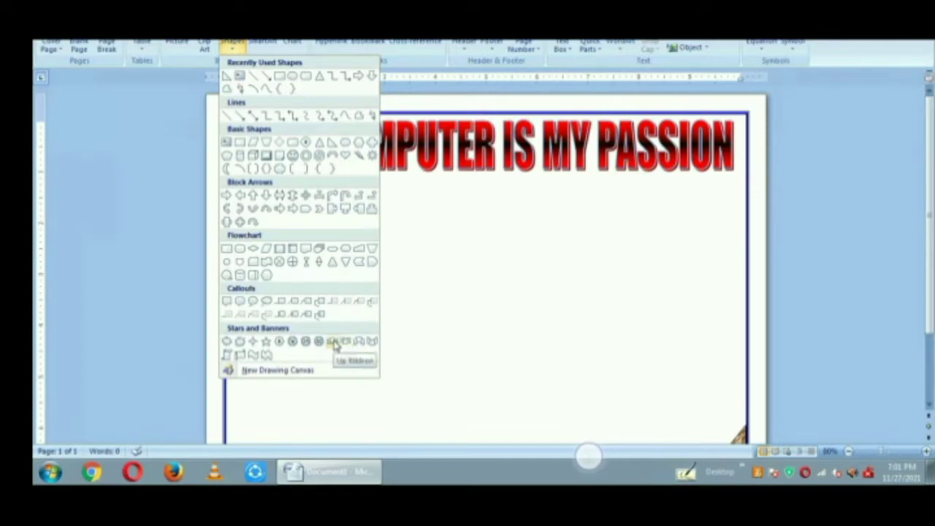
{"action": "left_click", "coordinate": [343, 344]}
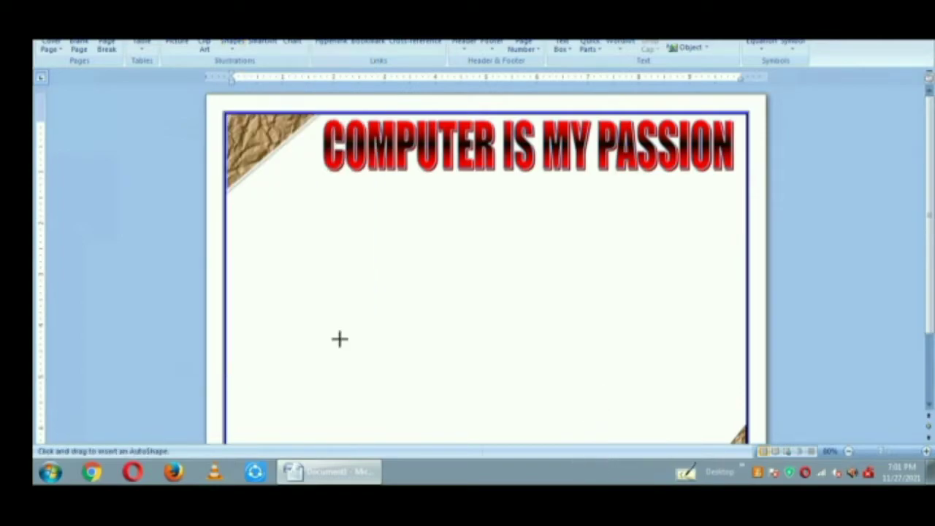
{"action": "left_click_drag", "start_coordinate": [328, 183], "coordinate": [730, 205]}
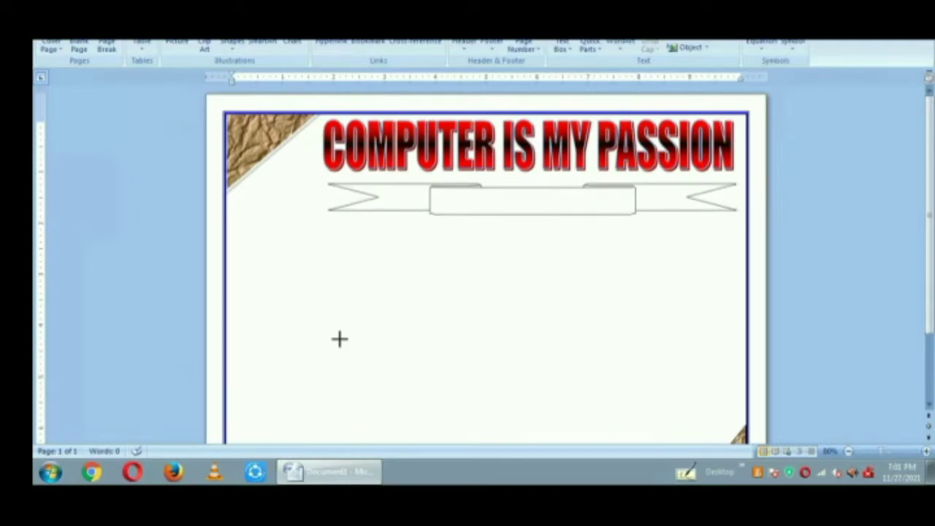
{"action": "left_click_drag", "start_coordinate": [730, 204], "coordinate": [738, 219]}
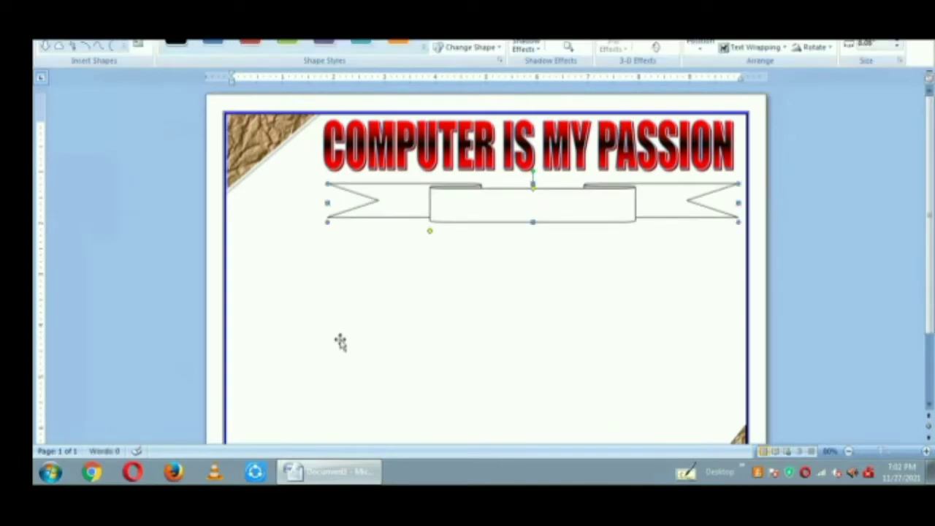
{"action": "key", "text": "shift+F10"}
{"action": "key", "text": "x"}
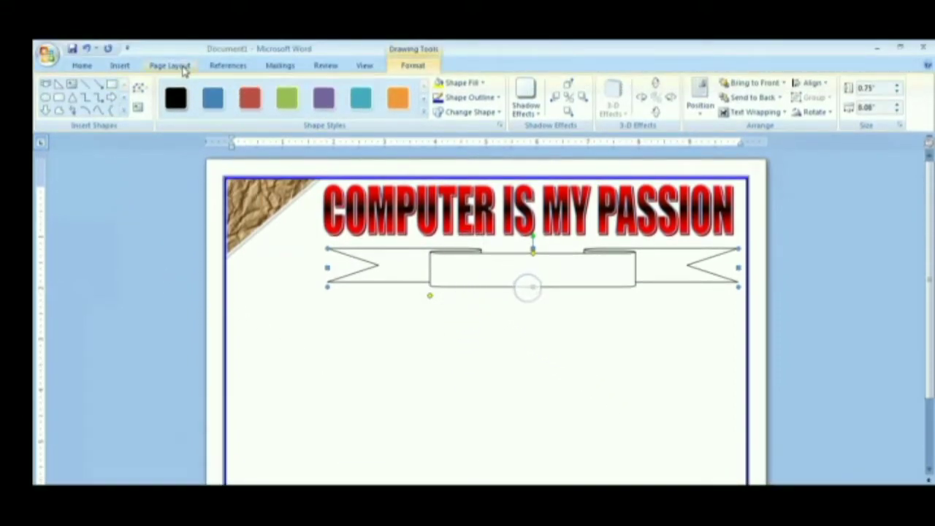
Insert a pale blue Arial Black 36 WordArt reading 'CERITIFICATE'.
{"action": "left_click", "coordinate": [117, 65]}
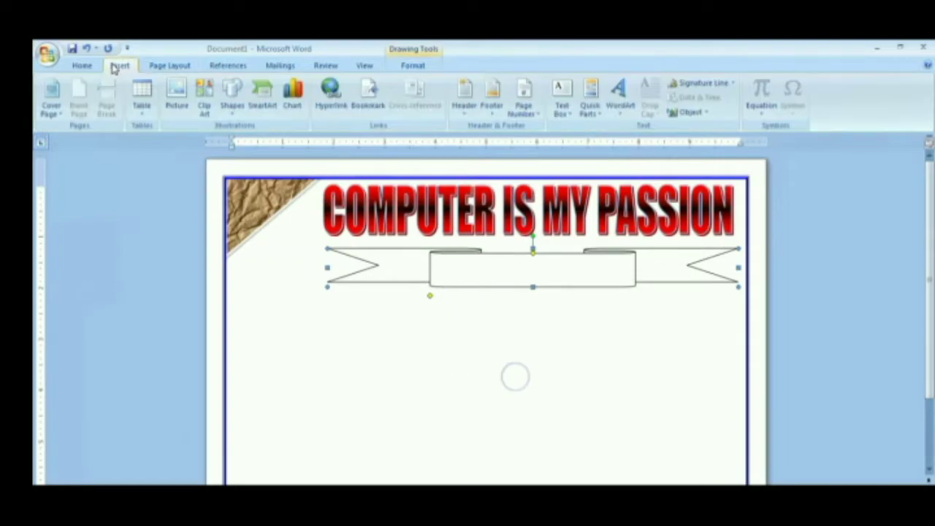
{"action": "left_click", "coordinate": [619, 94]}
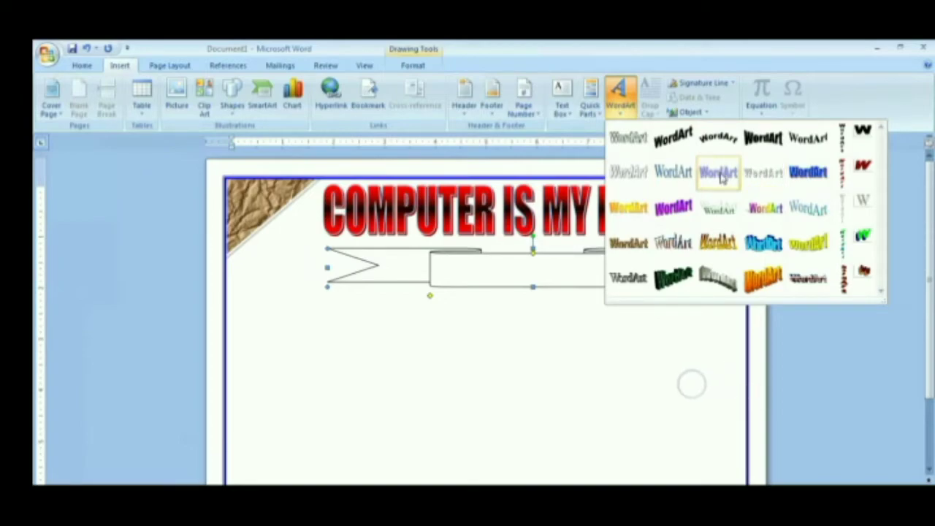
{"action": "left_click", "coordinate": [717, 173]}
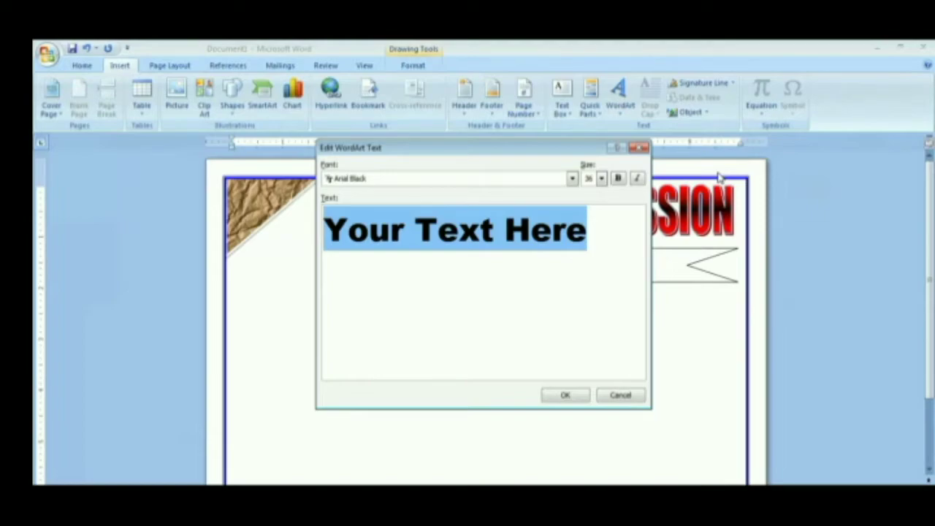
{"action": "type", "text": "CERITIFICATE"}
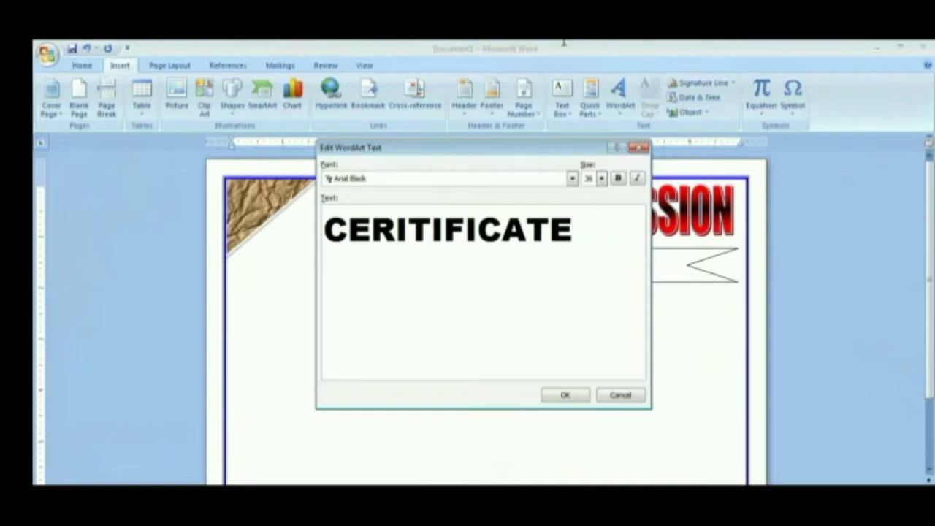
{"action": "key", "text": "Return"}
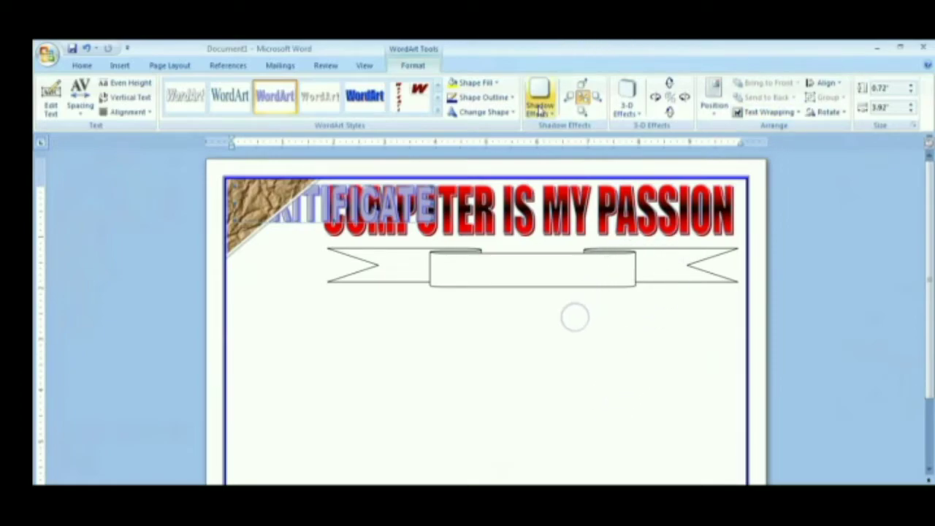
Set CERITIFICATE to In Front of Text and centre it inside the ribbon banner.
{"action": "left_click", "coordinate": [787, 112]}
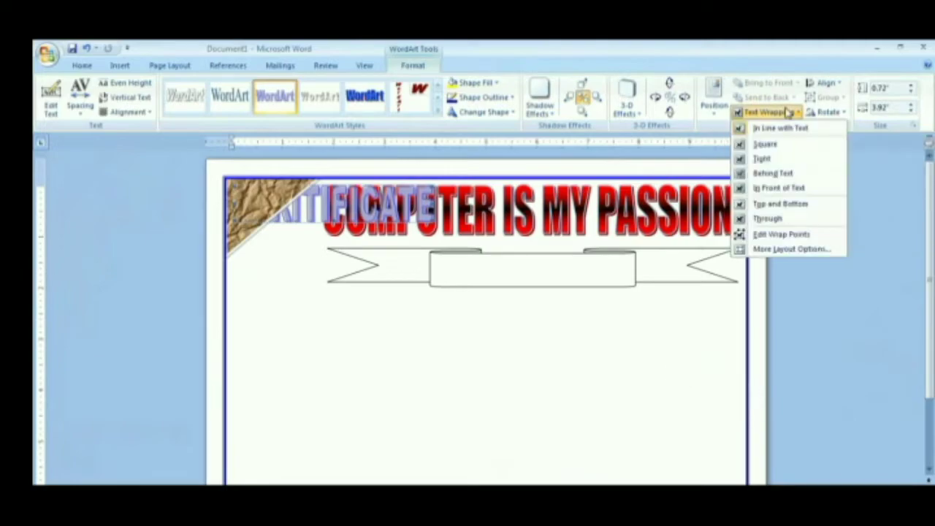
{"action": "left_click", "coordinate": [786, 178]}
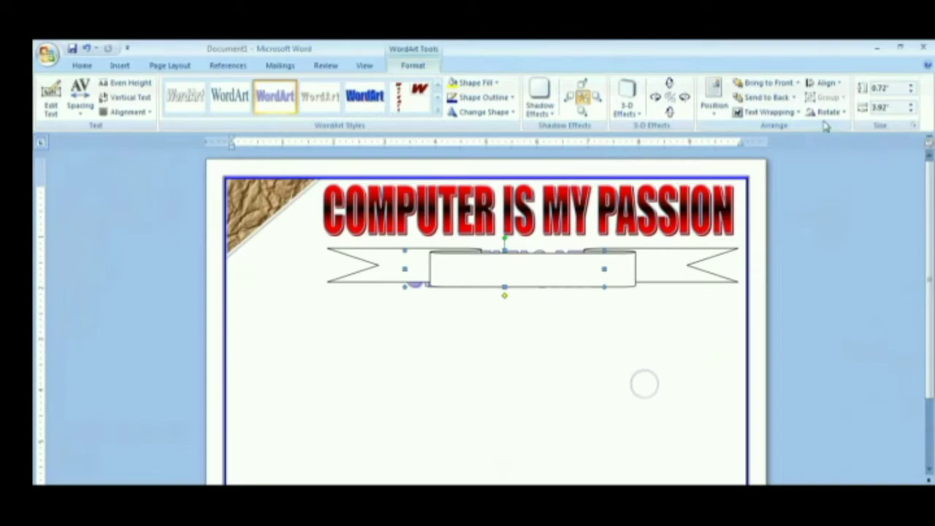
{"action": "left_click", "coordinate": [789, 113]}
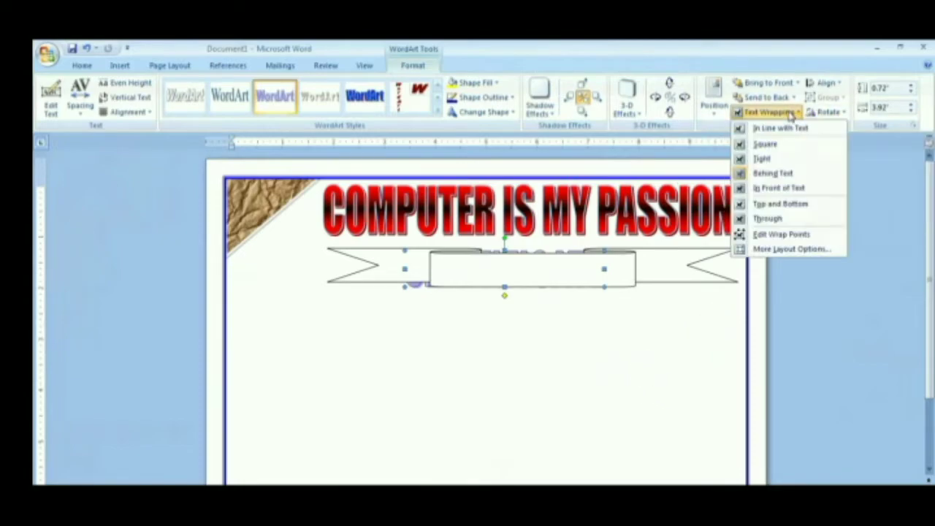
{"action": "left_click", "coordinate": [780, 190]}
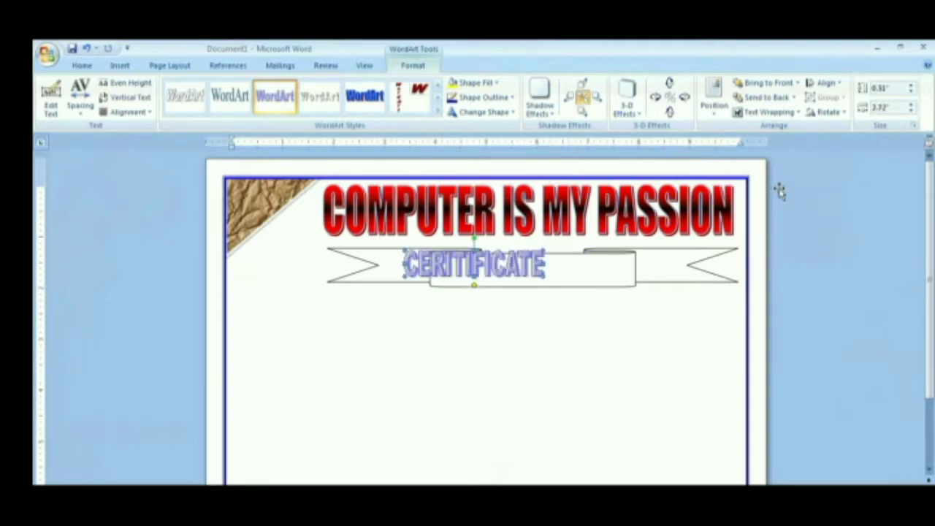
{"action": "key", "text": "ctrl+e"}
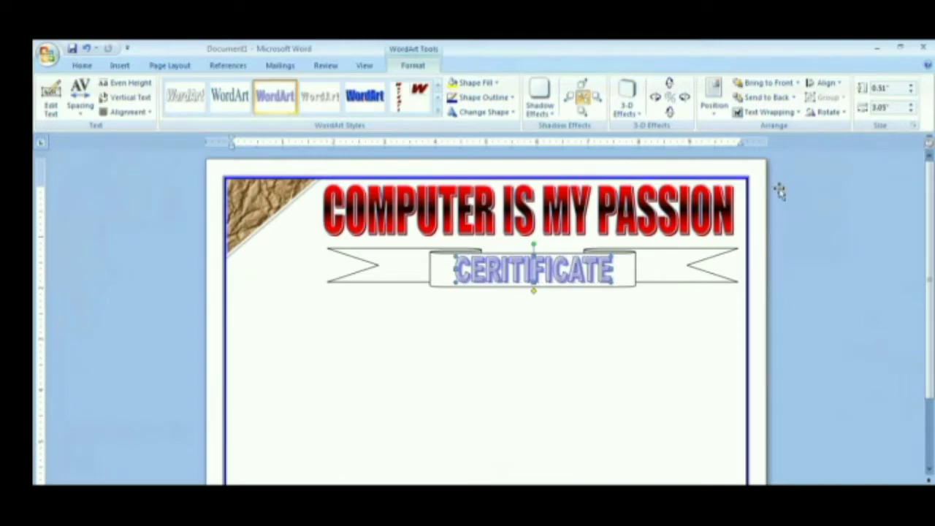
{"action": "key", "text": "alt+h"}
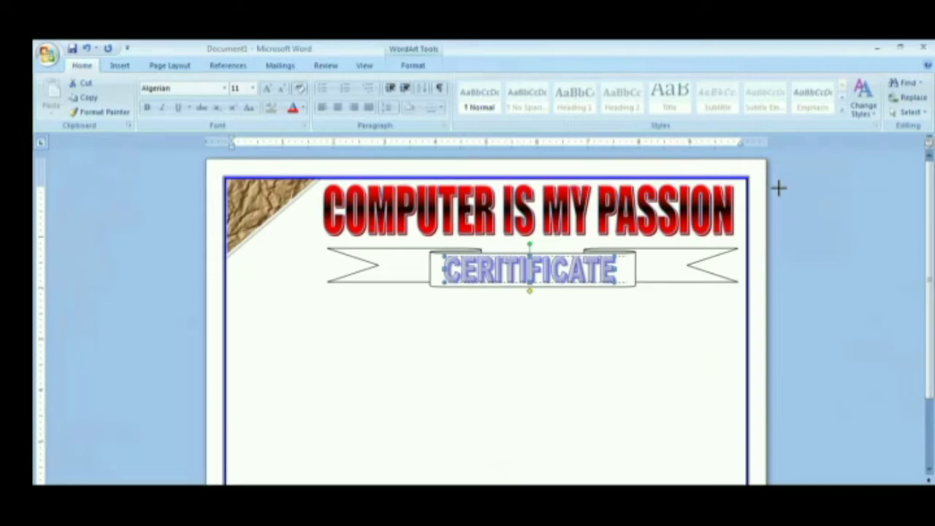
{"action": "key", "text": "ctrl+bracketright"}
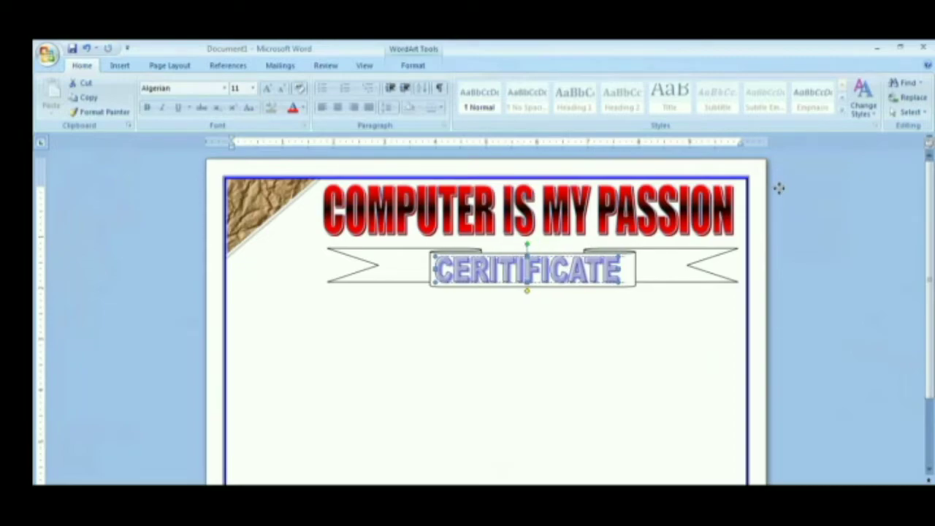
{"action": "key", "text": "ctrl+e"}
{"action": "key", "text": "ctrl+z"}
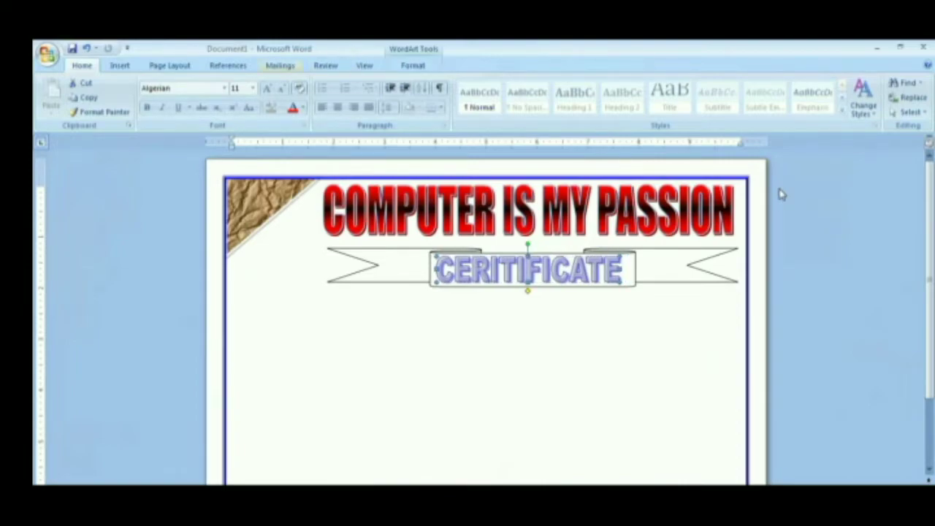
Bring up the Shape Fill colour choices for the CERITIFICATE WordArt.
{"action": "key", "text": "Right"}
{"action": "key", "text": "Right"}
{"action": "key", "text": "Right"}
{"action": "key", "text": "Right"}
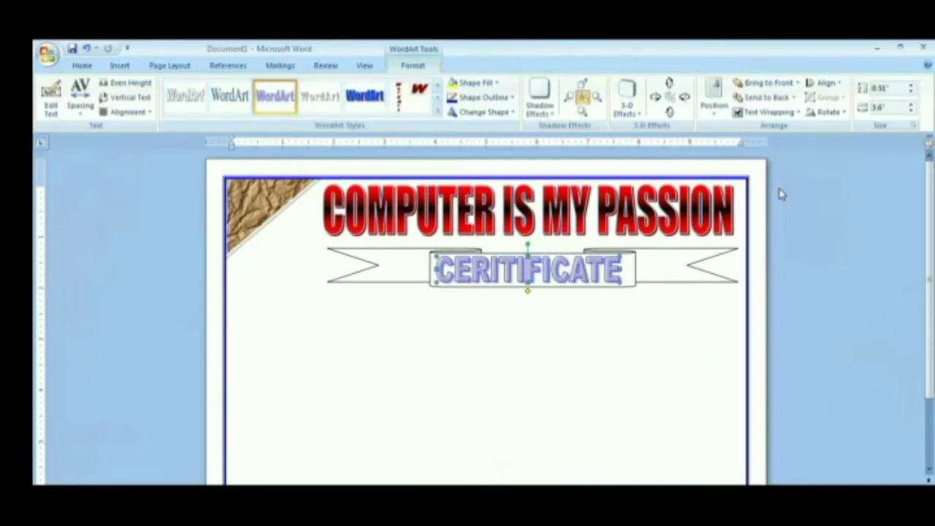
{"action": "key", "text": "Tab"}
{"action": "key", "text": "Up"}
{"action": "key", "text": "Return"}
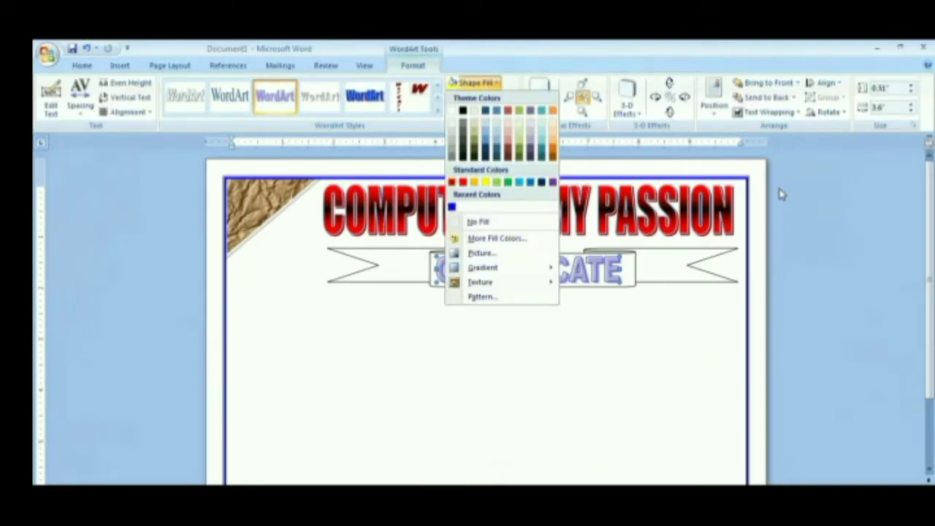
Preview fill colours on the CERITIFICATE WordArt and bring up its gradient fill settings.
{"action": "key", "text": "Down"}
{"action": "key", "text": "Right"}
{"action": "key", "text": "Right"}
{"action": "key", "text": "Right"}
{"action": "key", "text": "Right"}
{"action": "key", "text": "Right"}
{"action": "key", "text": "Right"}
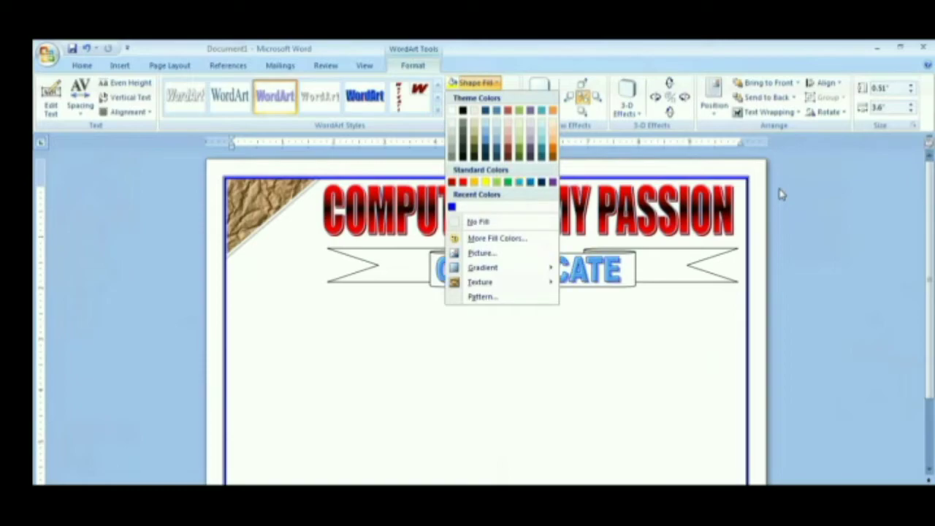
{"action": "key", "text": "Down"}
{"action": "key", "text": "Up"}
{"action": "key", "text": "Return"}
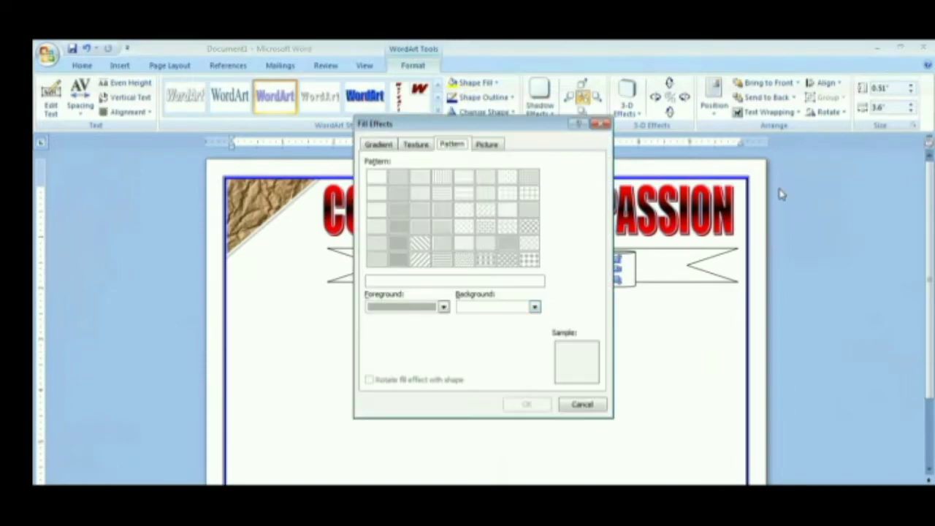
{"action": "key", "text": "ctrl+shift+Tab"}
{"action": "key", "text": "ctrl+shift+Tab"}
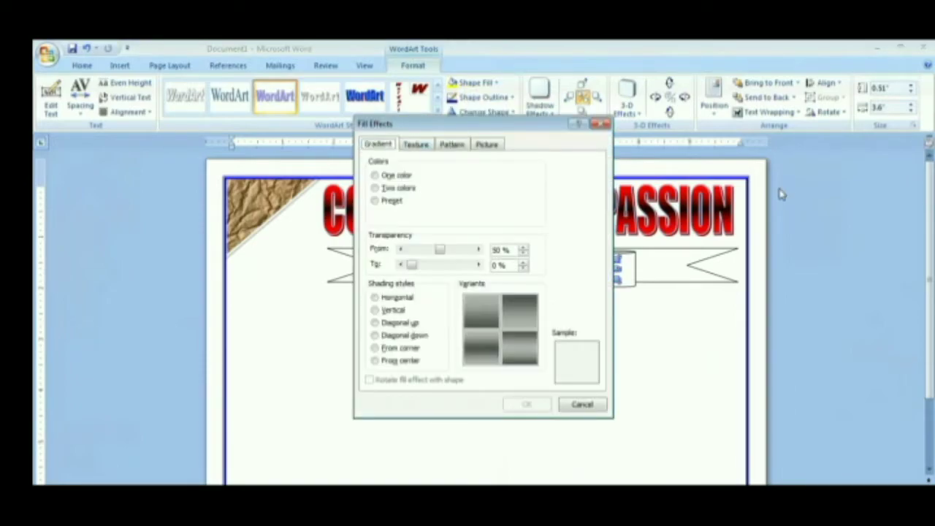
{"action": "key", "text": "ctrl+shift+Tab"}
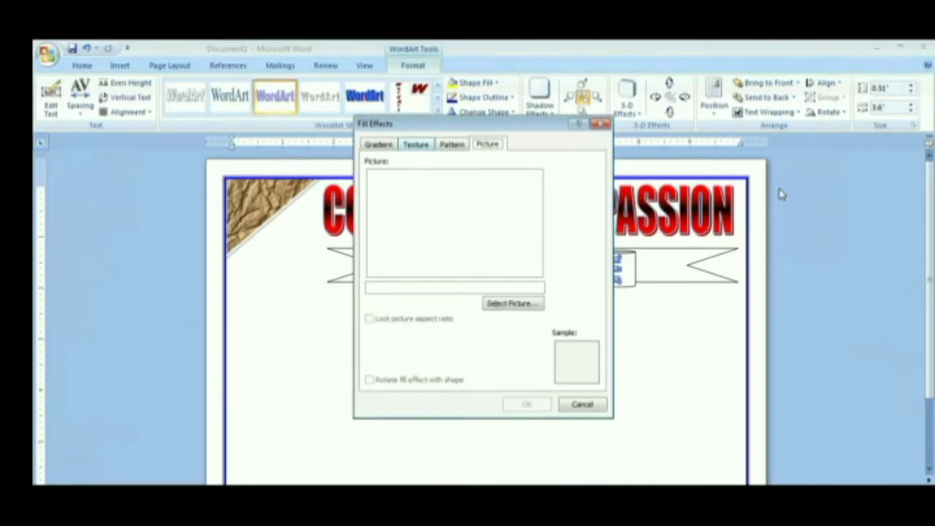
{"action": "key", "text": "ctrl+Tab"}
{"action": "key", "text": "ctrl+Tab"}
{"action": "key", "text": "ctrl+Tab"}
{"action": "key", "text": "ctrl+Tab"}
{"action": "key", "text": "ctrl+Tab"}
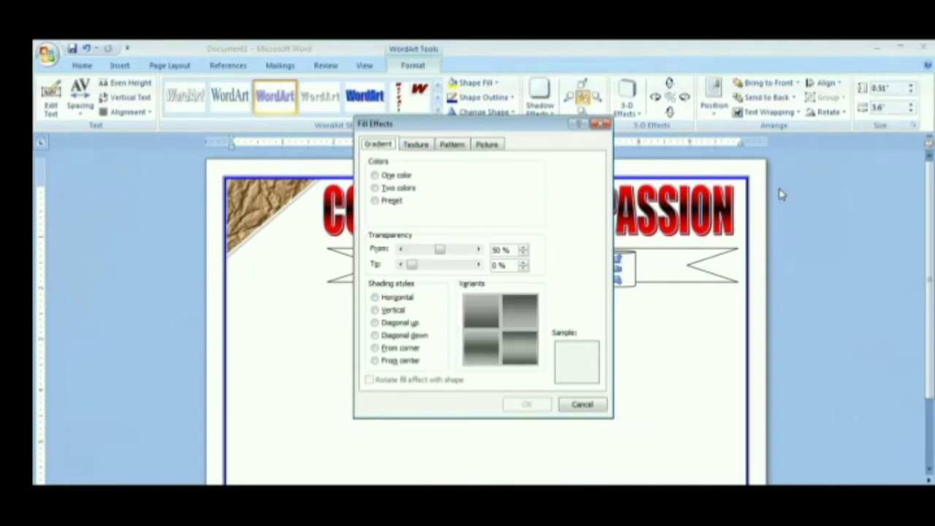
Apply a one-colour gradient fill with pink as Color 1 to the WordArt.
{"action": "key", "text": "alt+n"}
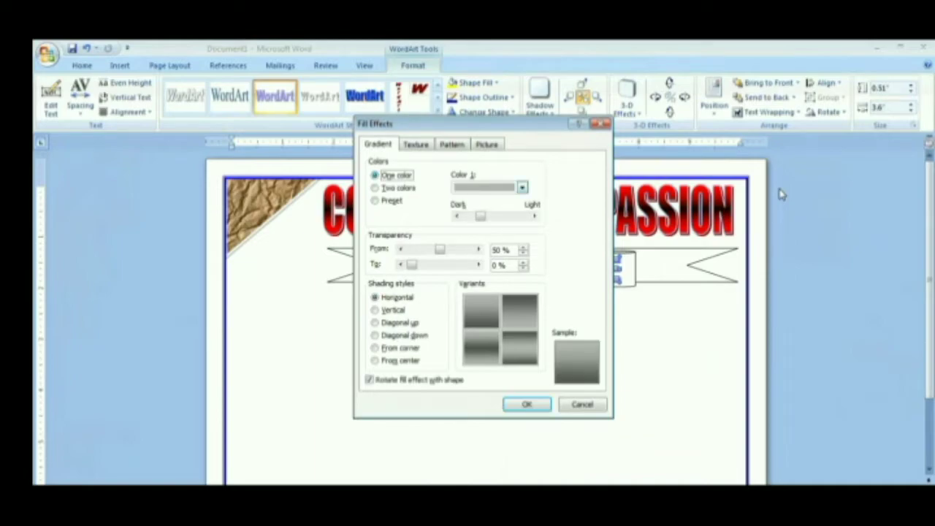
{"action": "key", "text": "alt+Down"}
{"action": "key", "text": "Return"}
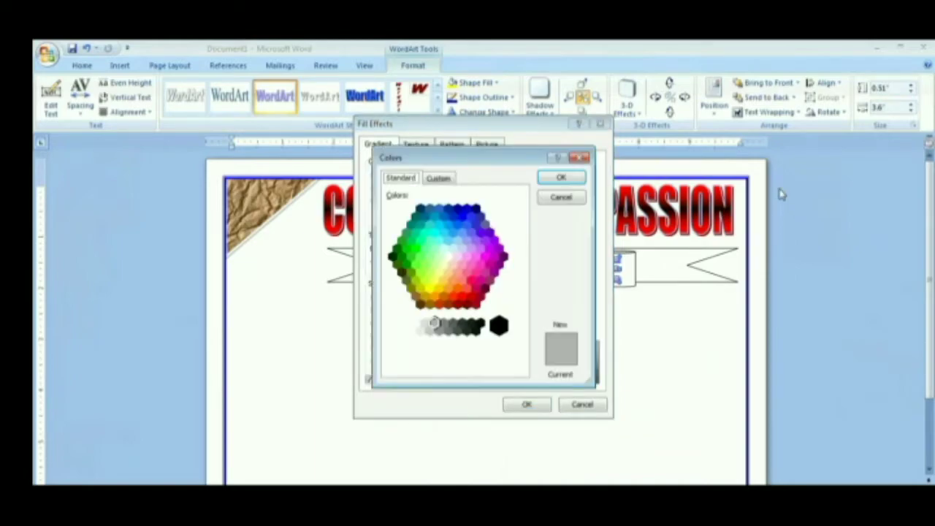
{"action": "left_click", "coordinate": [471, 280]}
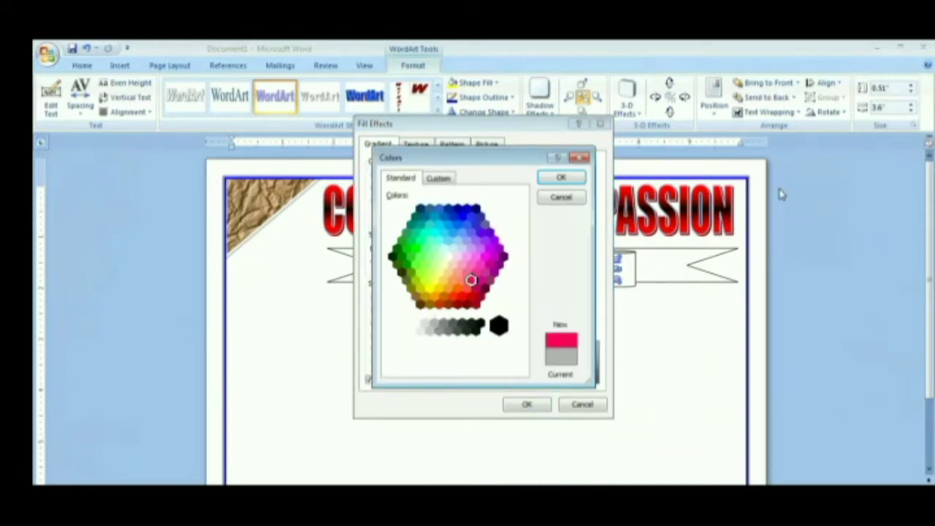
{"action": "key", "text": "Return"}
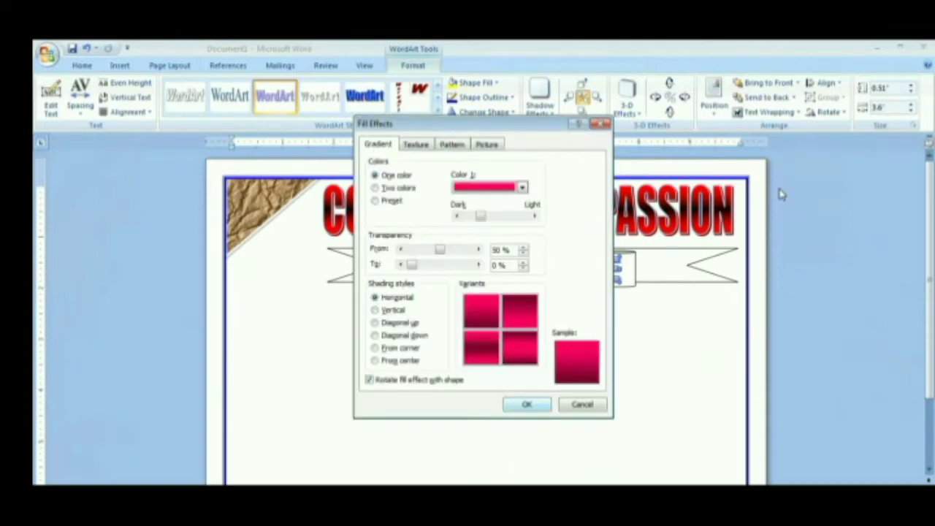
{"action": "key", "text": "Return"}
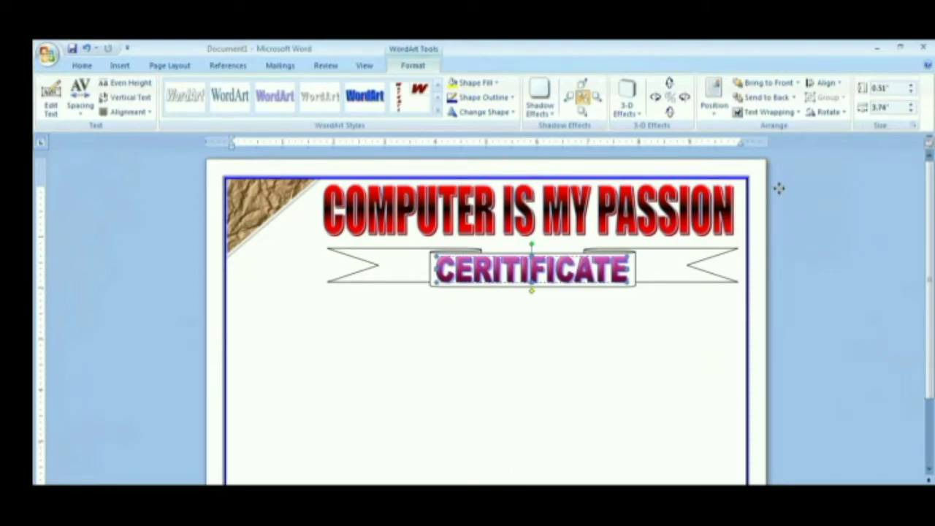
Select the ribbon banner behind CERITIFICATE, apply the black shape style, then deselect it.
{"action": "key", "text": "Tab"}
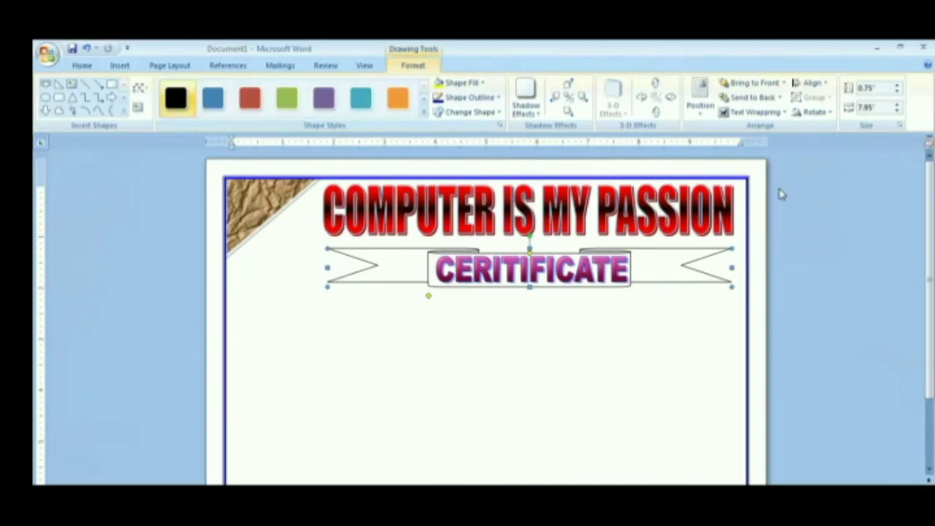
{"action": "key", "text": "Return"}
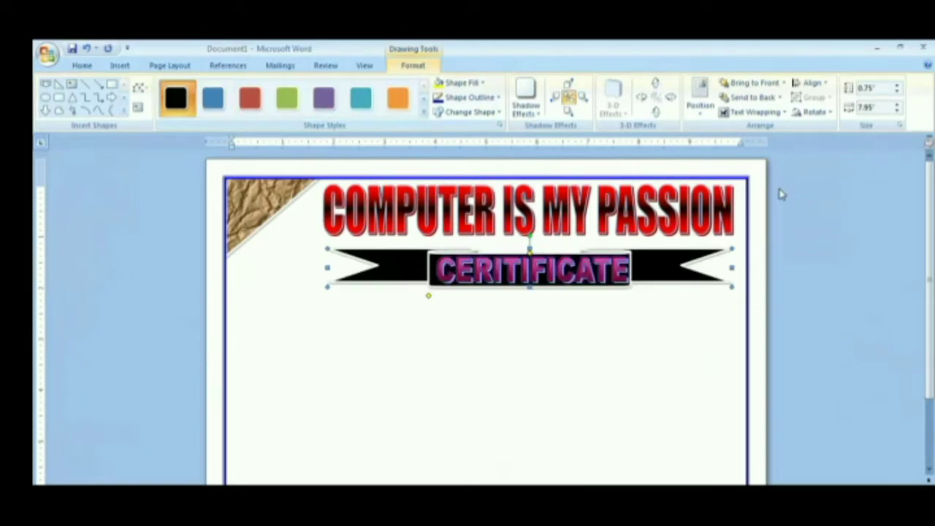
{"action": "key", "text": "Right"}
{"action": "key", "text": "Right"}
{"action": "key", "text": "Left"}
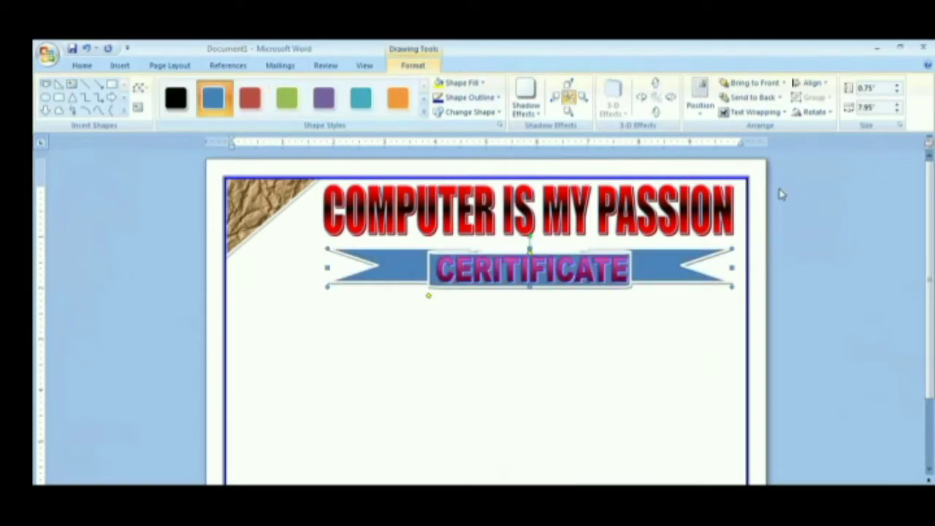
{"action": "key", "text": "Right"}
{"action": "key", "text": "Right"}
{"action": "key", "text": "Right"}
{"action": "key", "text": "Right"}
{"action": "key", "text": "Home"}
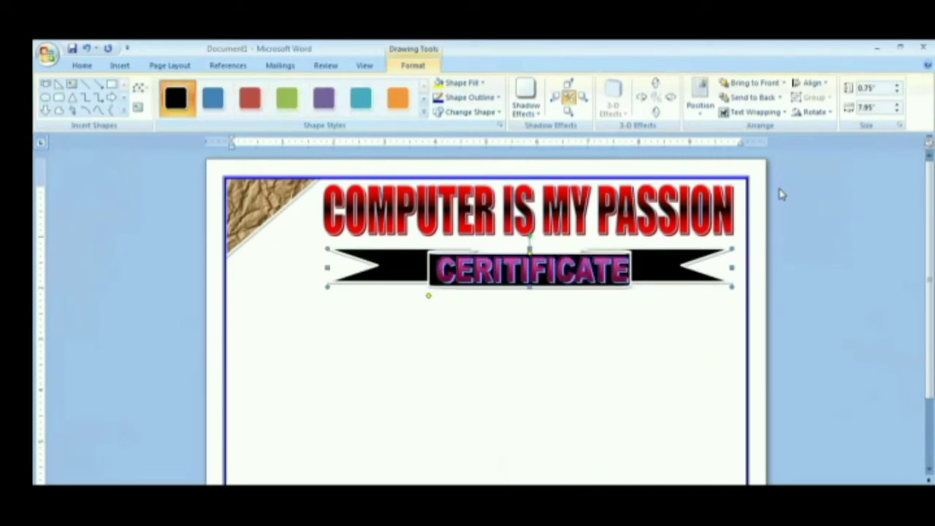
{"action": "left_click", "coordinate": [780, 188]}
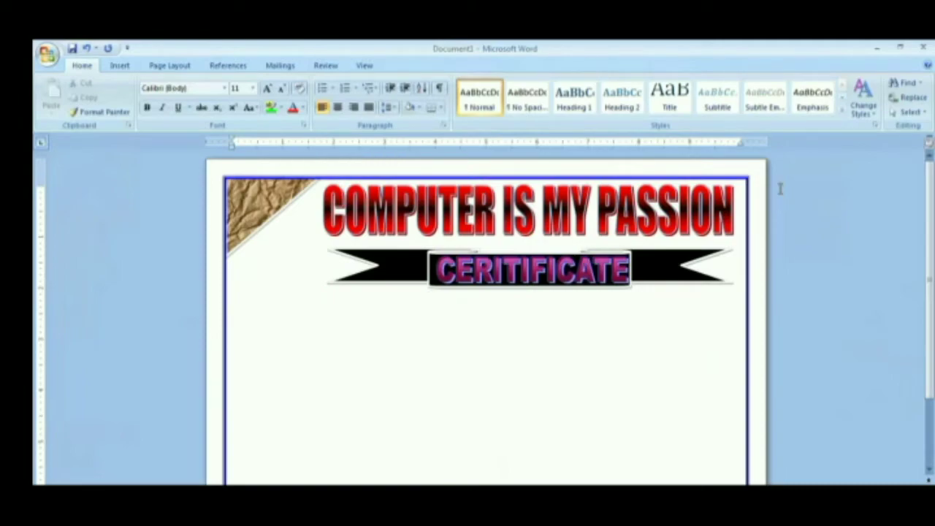
{"action": "key", "text": "ctrl+y"}
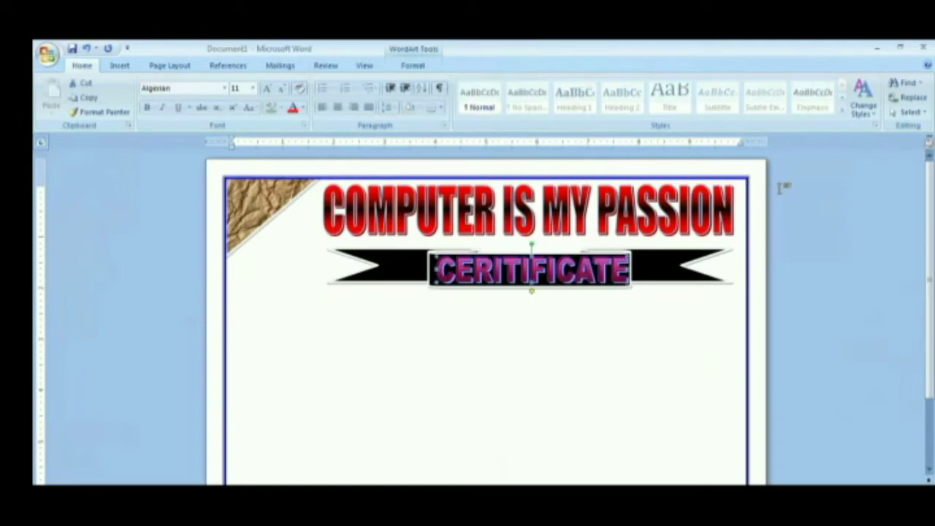
{"action": "key", "text": "ctrl+y"}
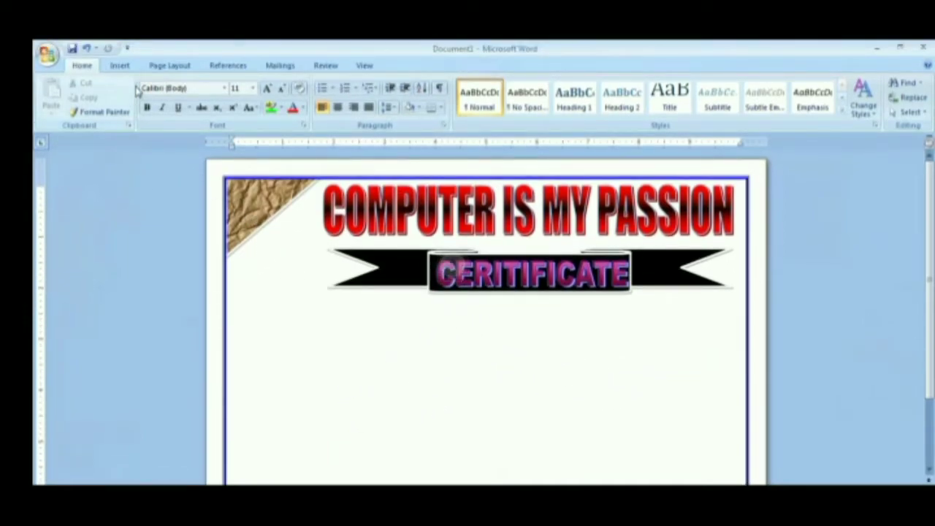
Draw a small oval at the page's upper left and bring up the Clip Art pane.
{"action": "left_click", "coordinate": [121, 66]}
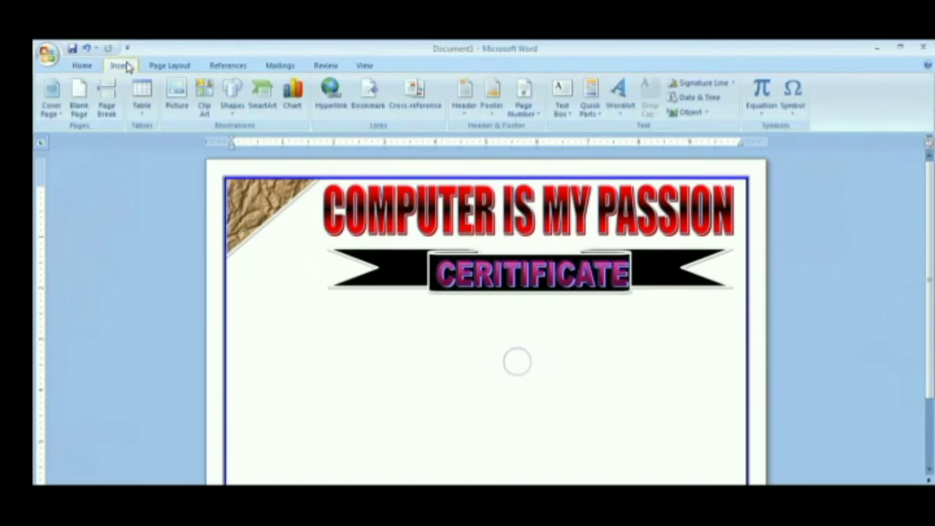
{"action": "left_click", "coordinate": [232, 100]}
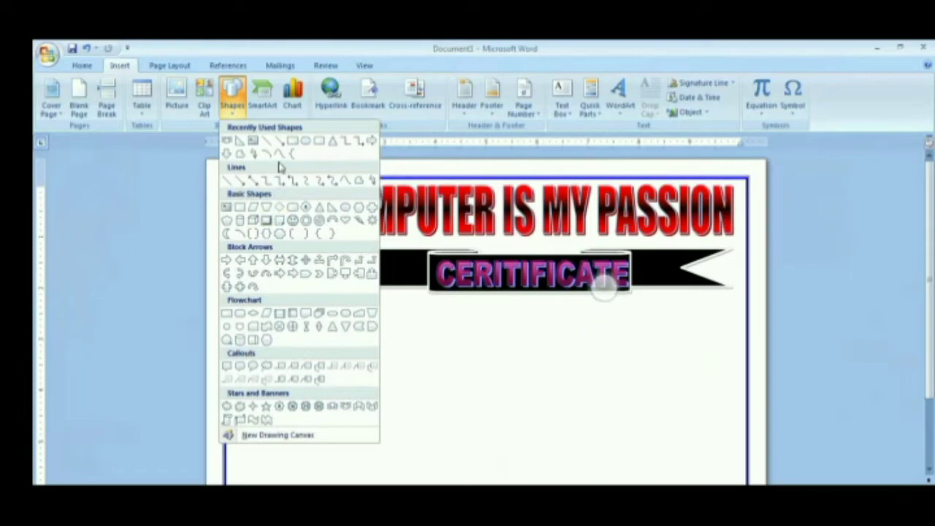
{"action": "left_click", "coordinate": [312, 144]}
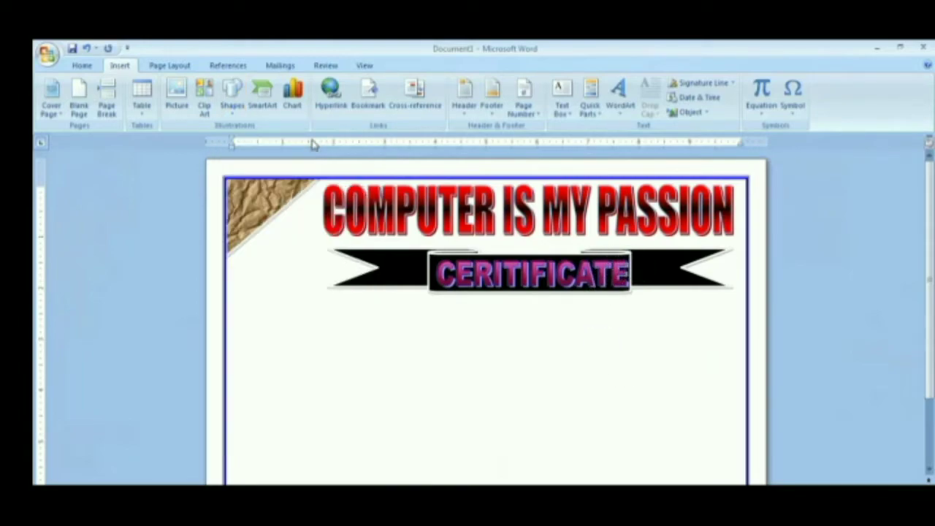
{"action": "left_click_drag", "start_coordinate": [254, 245], "coordinate": [294, 292]}
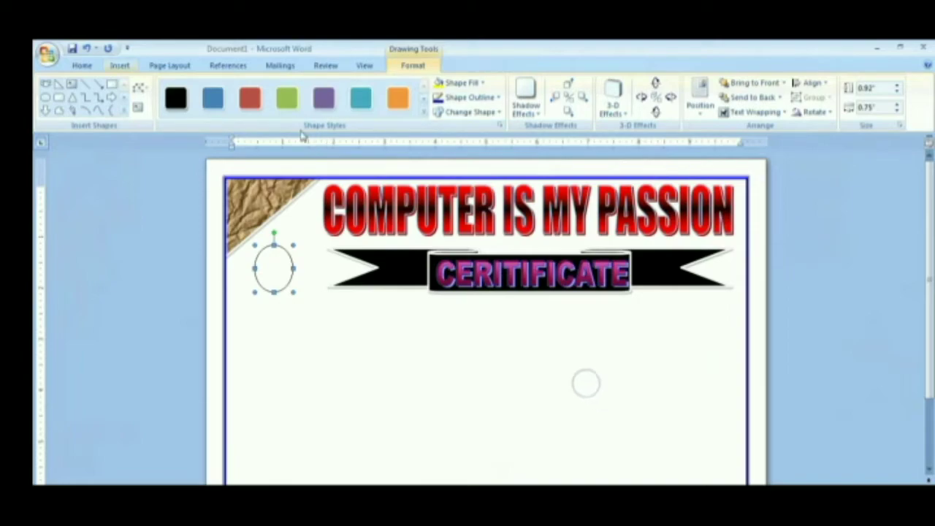
{"action": "left_click", "coordinate": [120, 65]}
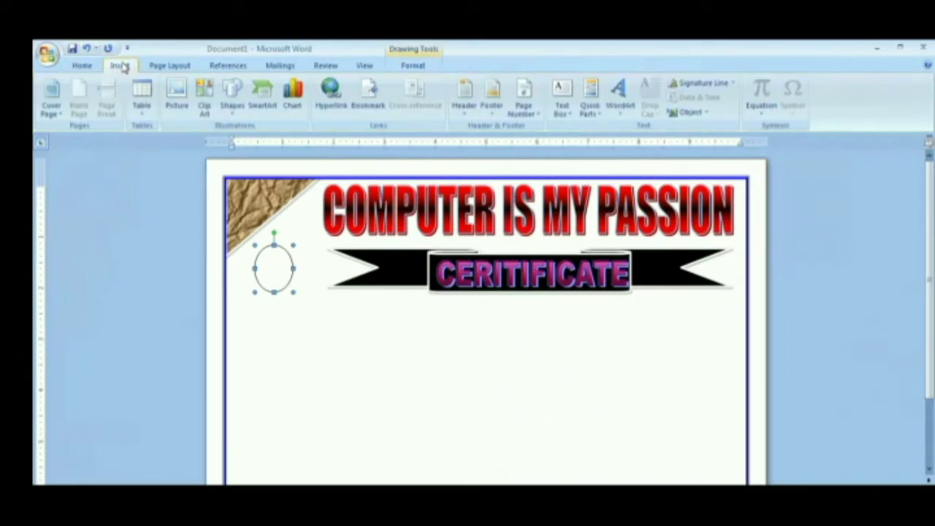
{"action": "left_click", "coordinate": [203, 115]}
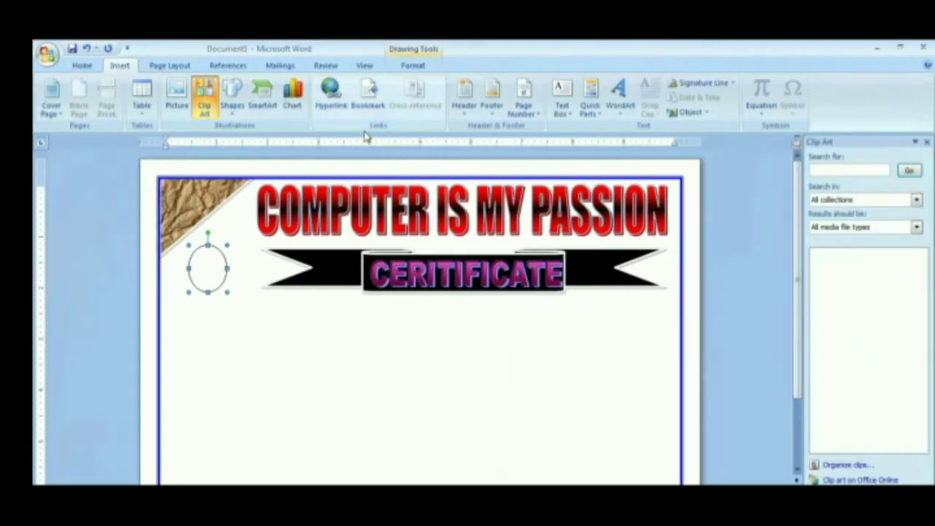
Search clip art, scroll the results, and insert the computer clip at the top-left corner.
{"action": "key", "text": "Return"}
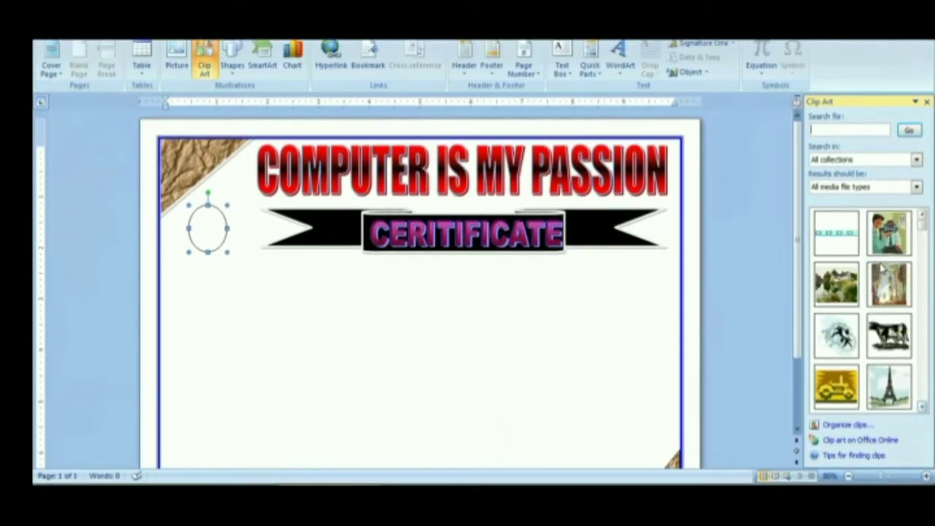
{"action": "scroll", "coordinate": [882, 268], "scroll_direction": "down", "scroll_amount": 2}
{"action": "scroll", "coordinate": [881, 269], "scroll_direction": "down", "scroll_amount": 1}
{"action": "scroll", "coordinate": [881, 269], "scroll_direction": "down", "scroll_amount": 3}
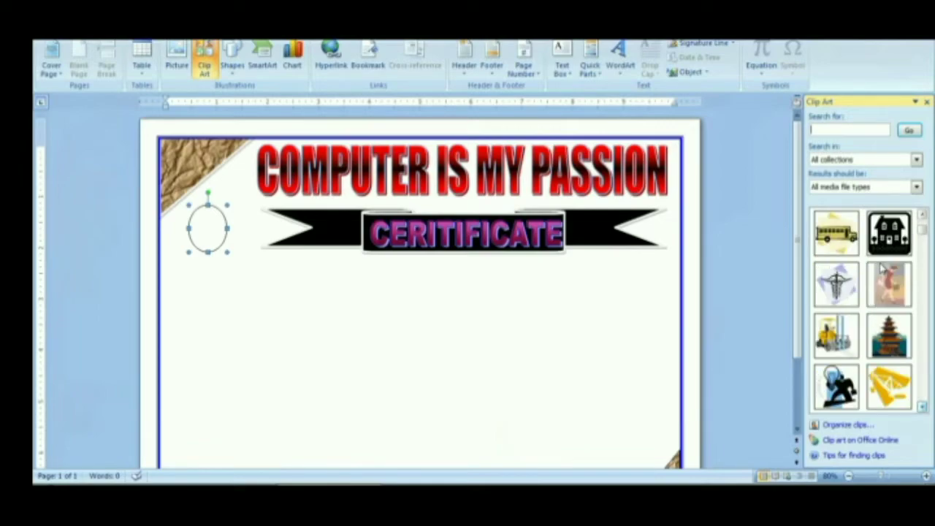
{"action": "scroll", "coordinate": [882, 268], "scroll_direction": "up", "scroll_amount": 5}
{"action": "scroll", "coordinate": [881, 269], "scroll_direction": "down", "scroll_amount": 2}
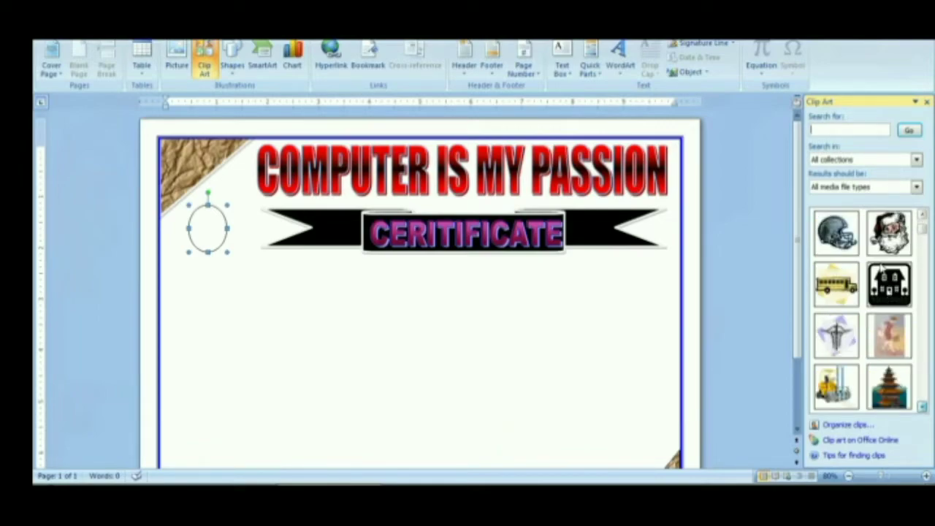
{"action": "scroll", "coordinate": [881, 268], "scroll_direction": "down", "scroll_amount": 1}
{"action": "scroll", "coordinate": [882, 269], "scroll_direction": "down", "scroll_amount": 1}
{"action": "scroll", "coordinate": [881, 269], "scroll_direction": "down", "scroll_amount": 1}
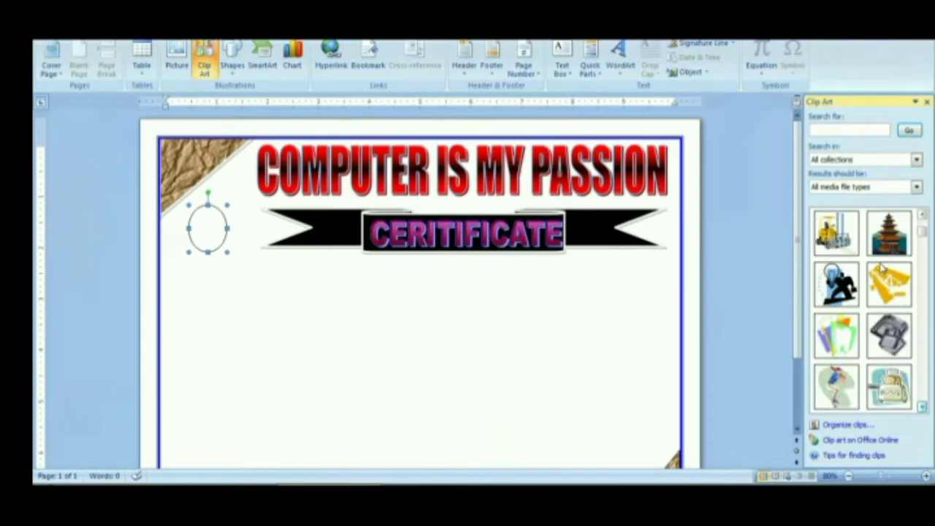
{"action": "scroll", "coordinate": [881, 268], "scroll_direction": "down", "scroll_amount": 1}
{"action": "scroll", "coordinate": [881, 269], "scroll_direction": "down", "scroll_amount": 1}
{"action": "scroll", "coordinate": [881, 269], "scroll_direction": "down", "scroll_amount": 1}
{"action": "scroll", "coordinate": [882, 268], "scroll_direction": "down", "scroll_amount": 1}
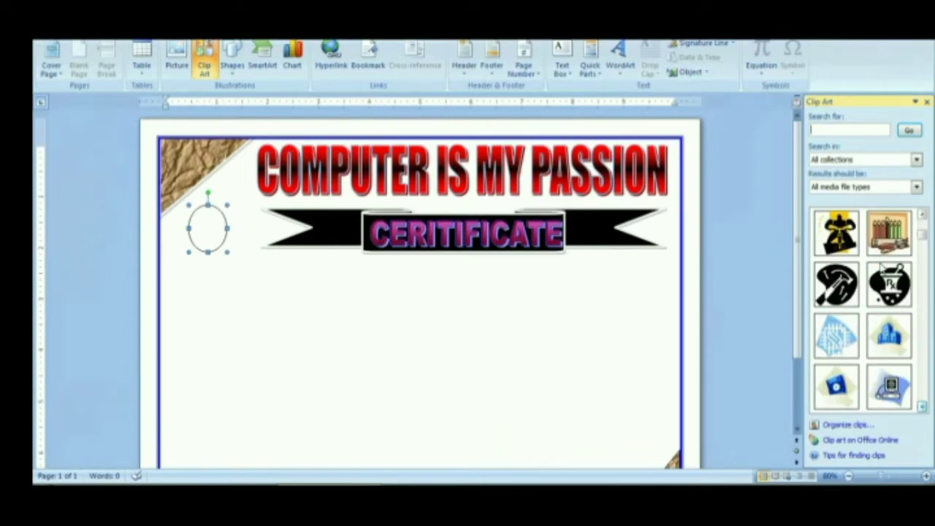
{"action": "scroll", "coordinate": [882, 269], "scroll_direction": "down", "scroll_amount": 1}
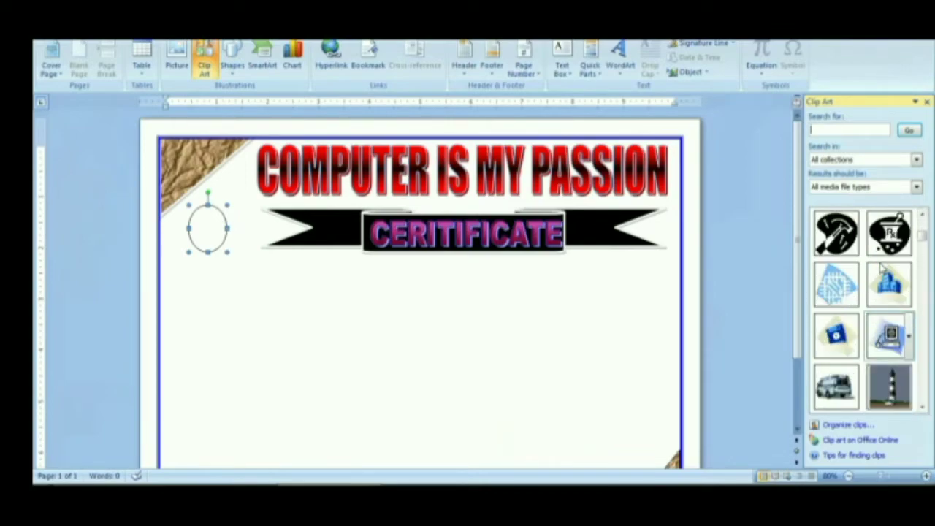
{"action": "left_click", "coordinate": [889, 335]}
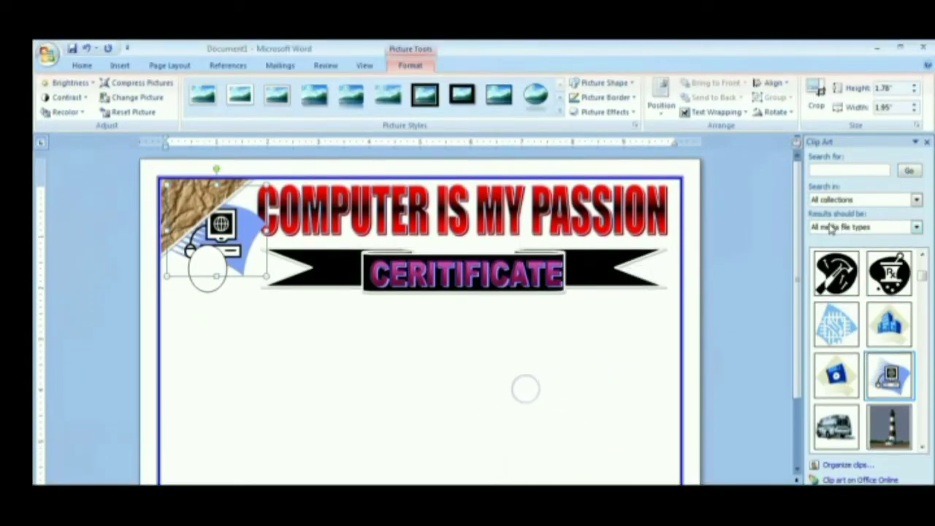
Set the computer clip's text wrapping to In Front of Text.
{"action": "left_click", "coordinate": [727, 114]}
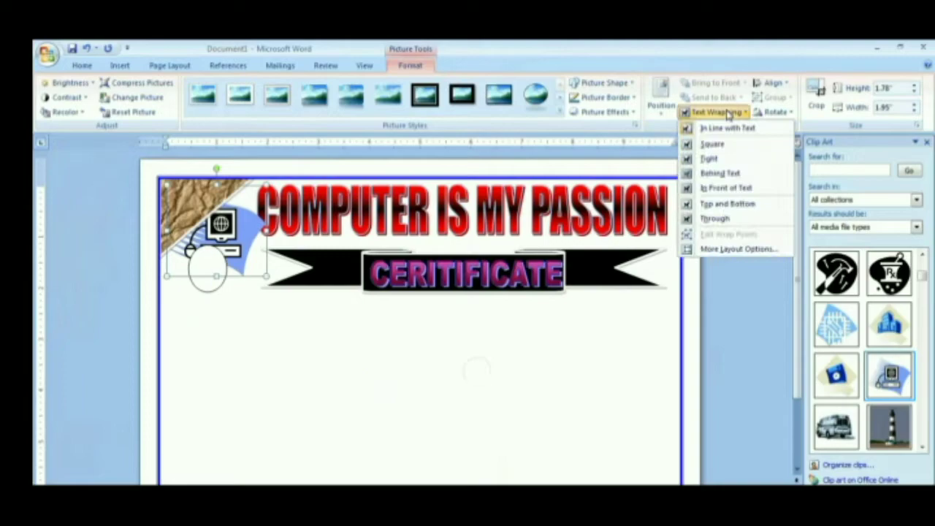
{"action": "left_click", "coordinate": [707, 174]}
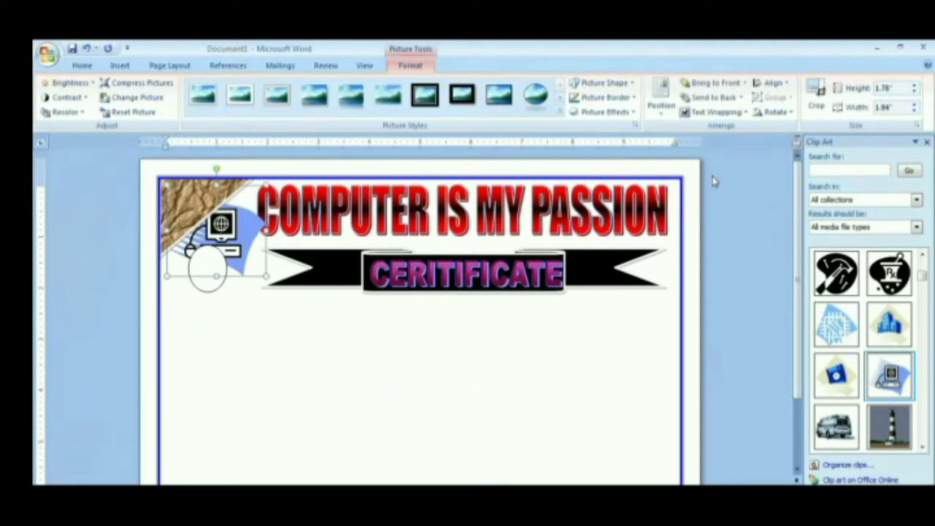
{"action": "left_click", "coordinate": [727, 114]}
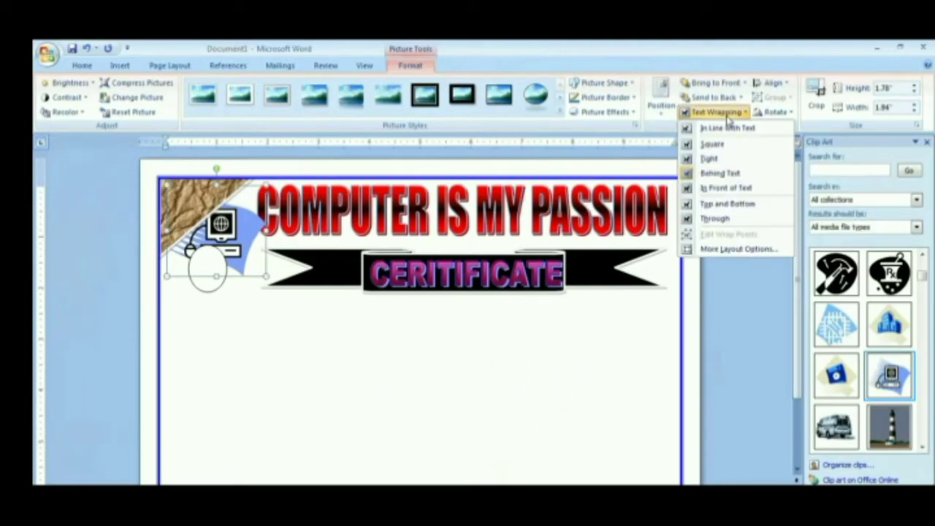
{"action": "left_click", "coordinate": [723, 191]}
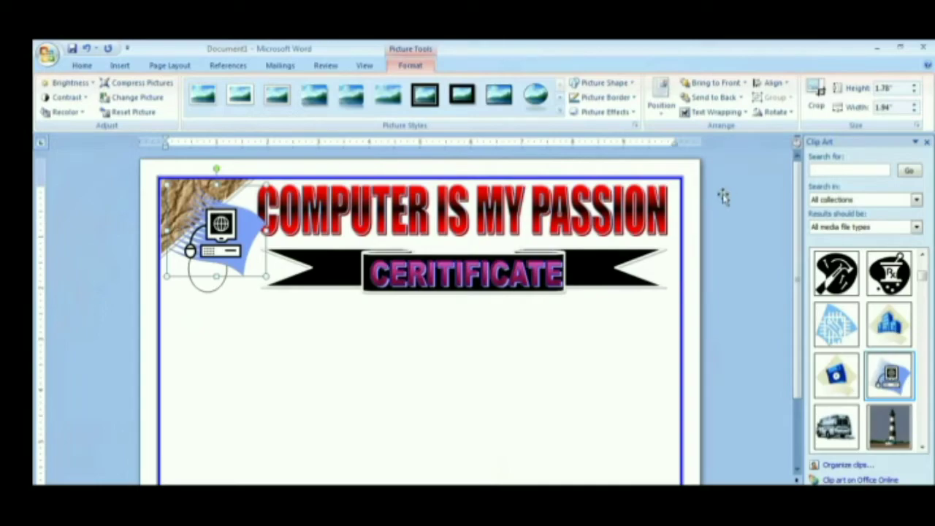
Shrink the clip to about 0.91 by 0.55 inches so it fits inside the oval.
{"action": "left_click_drag", "start_coordinate": [267, 230], "coordinate": [228, 230]}
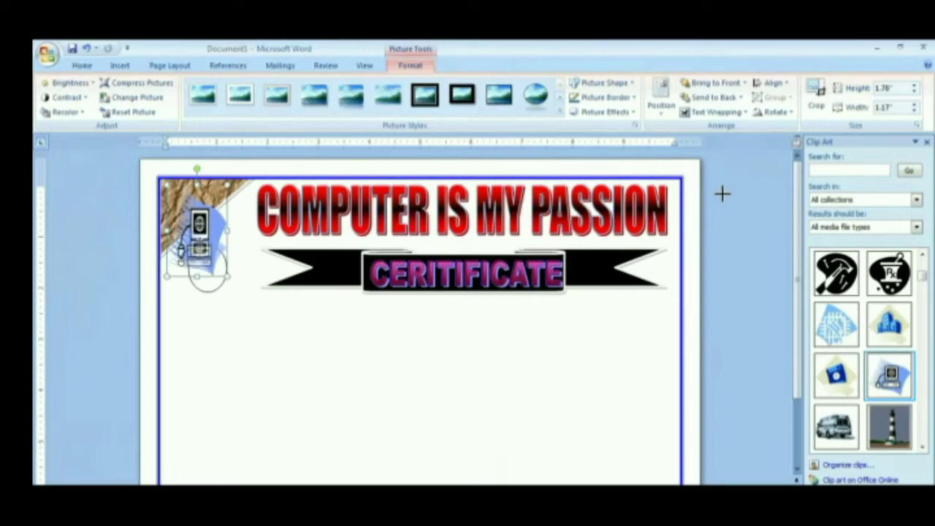
{"action": "left_click_drag", "start_coordinate": [198, 179], "coordinate": [189, 251]}
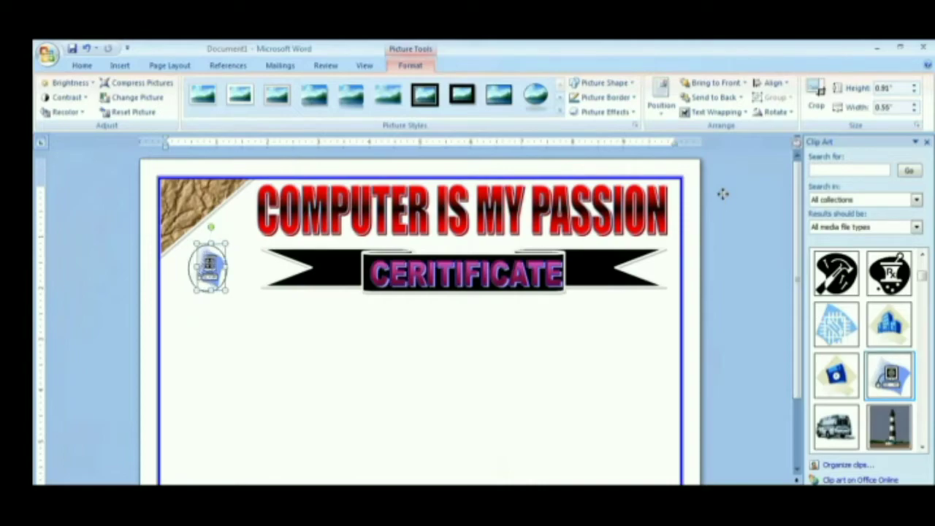
{"action": "left_click", "coordinate": [726, 193]}
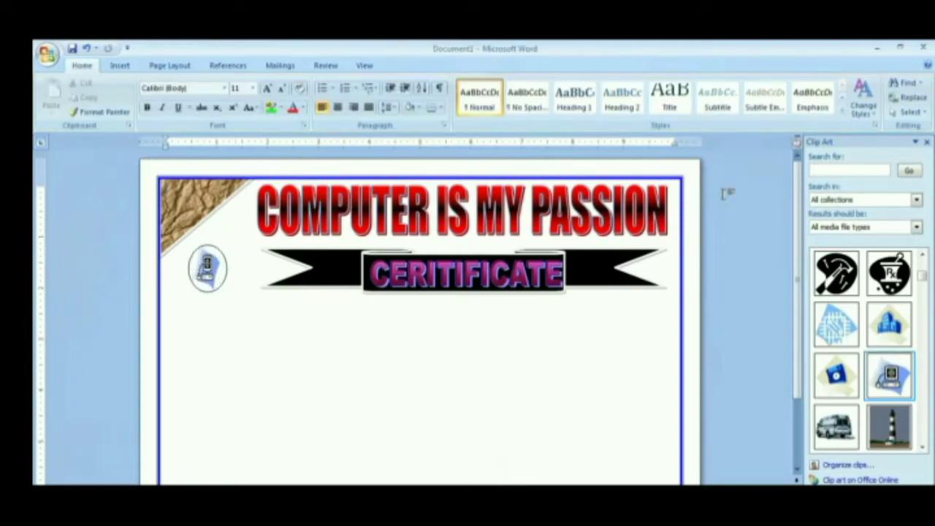
{"action": "key", "text": "ctrl+z"}
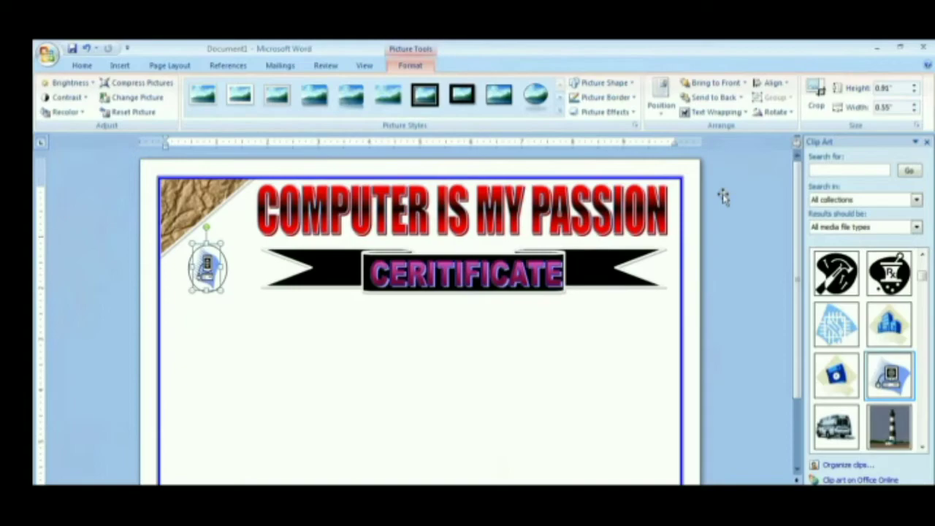
{"action": "key", "text": "ctrl+z"}
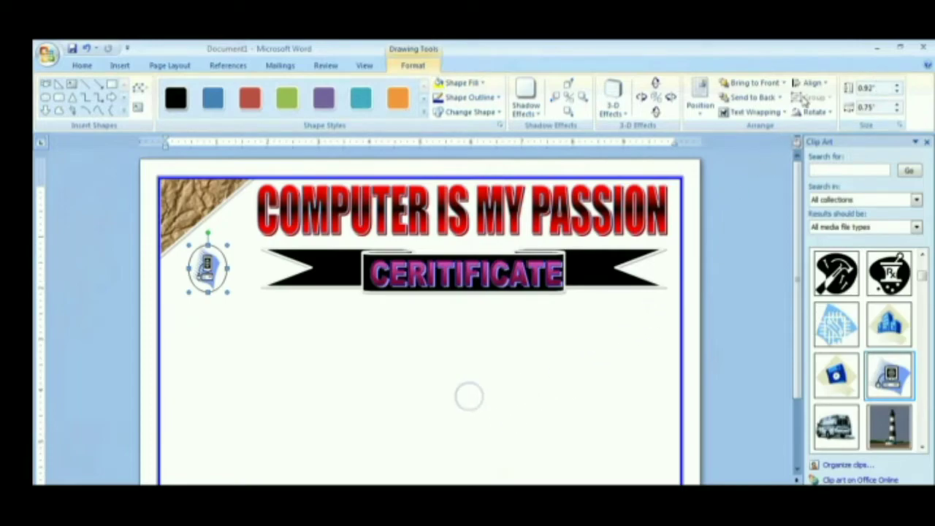
Give the small oval a yellow shape fill, then click below the banner.
{"action": "left_click", "coordinate": [449, 84]}
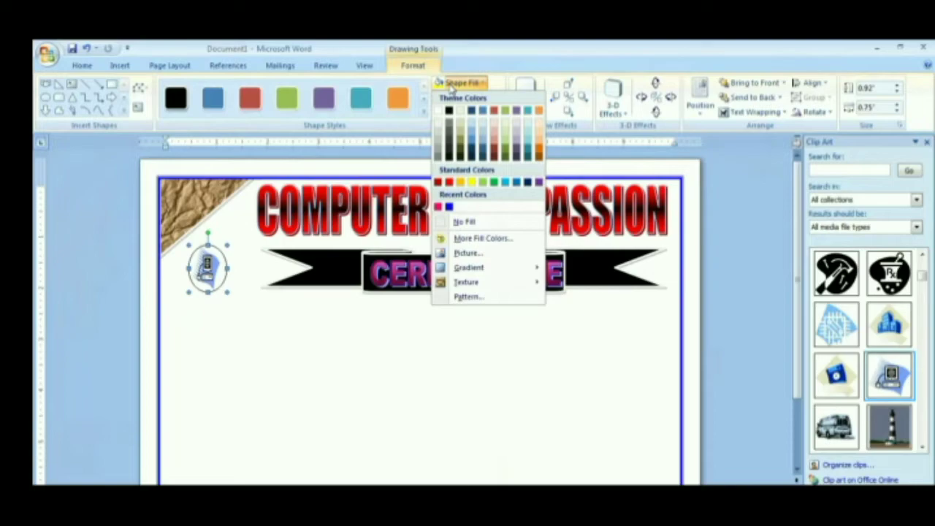
{"action": "left_click", "coordinate": [471, 182]}
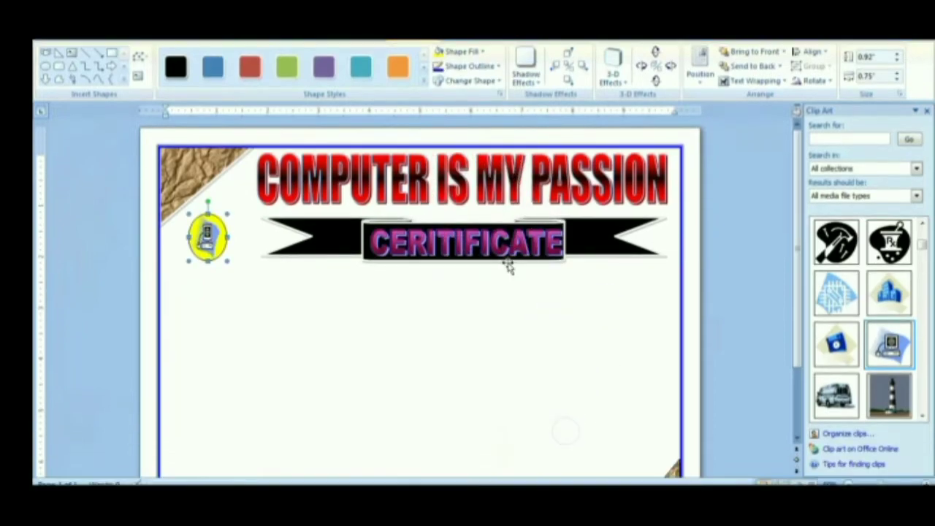
{"action": "left_click", "coordinate": [508, 266]}
{"action": "left_click", "coordinate": [498, 268]}
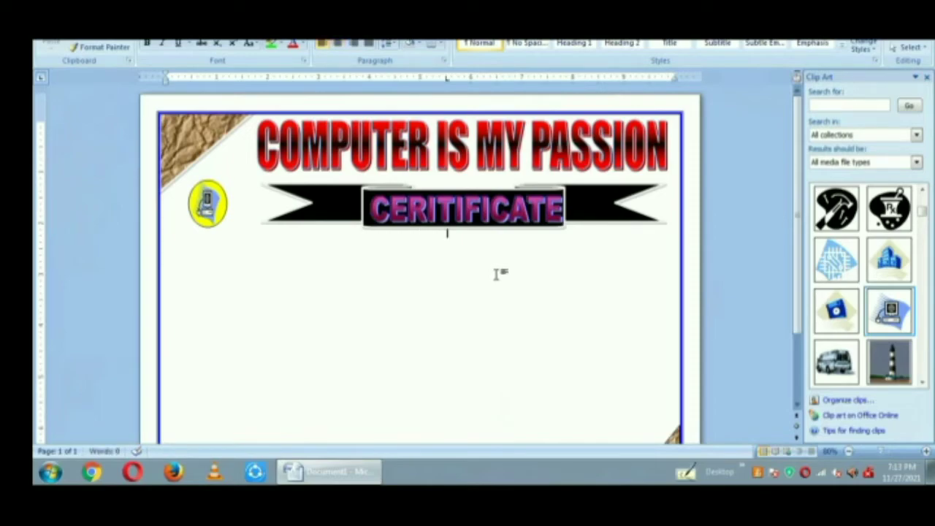
Type 'For Successfully Complete' and 'Course Name :- Certificate (CCA)' lines below the banner.
{"action": "type", "text": "Fo"}
{"action": "type", "text": "r"}
{"action": "type", "text": " Su"}
{"action": "type", "text": "ccessfully Com"}
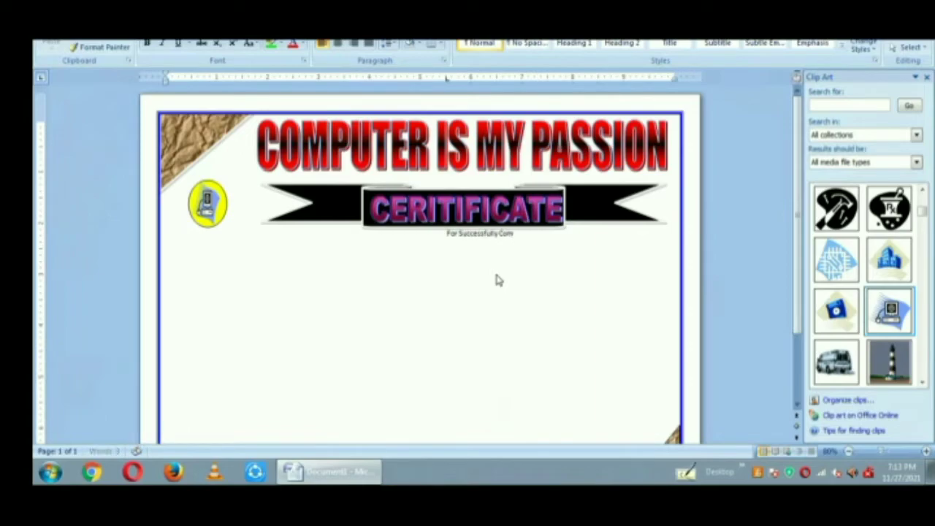
{"action": "type", "text": "ple"}
{"action": "type", "text": "te"}
{"action": "left_click", "coordinate": [497, 276]}
{"action": "type", "text": "Course Name :- "}
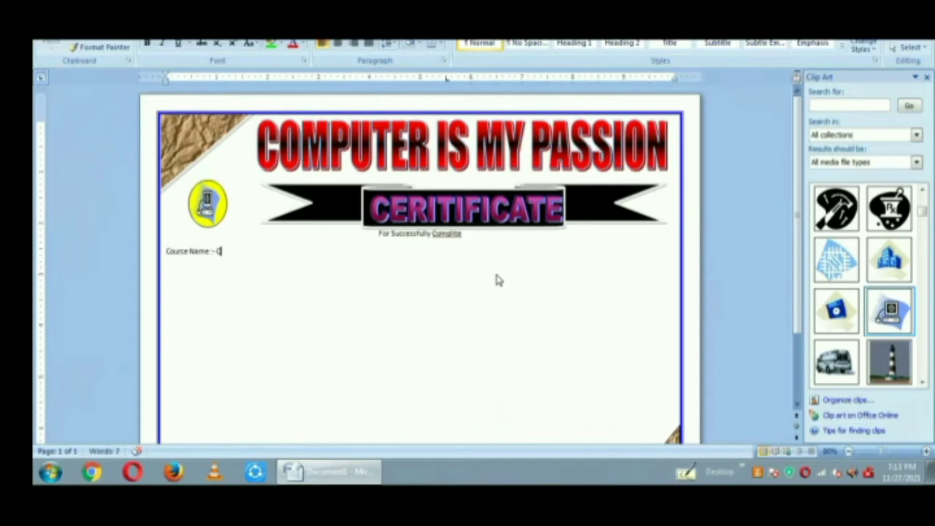
{"action": "type", "text": "Certi"}
{"action": "type", "text": "fic"}
{"action": "type", "text": "ate in Computer Application"}
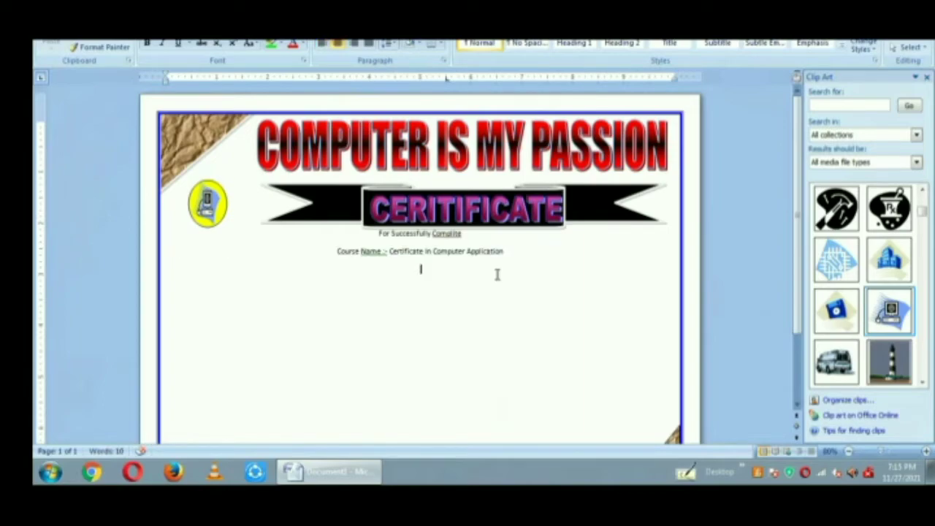
{"action": "key", "text": "BackSpace"}
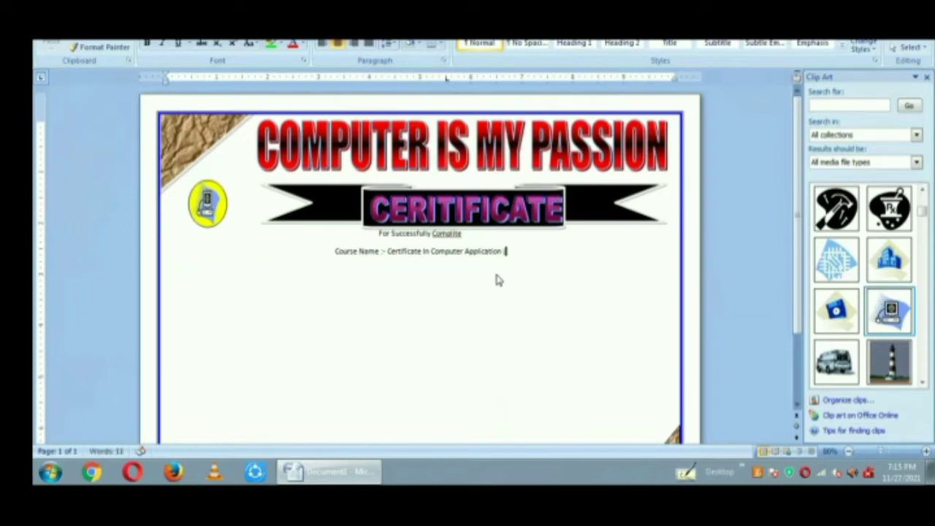
{"action": "type", "text": "(CCA"}
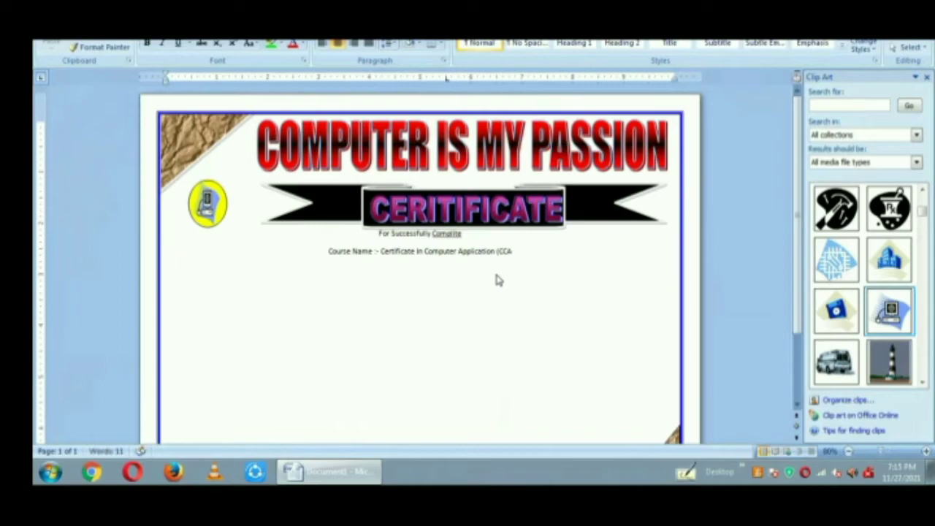
{"action": "type", "text": ")"}
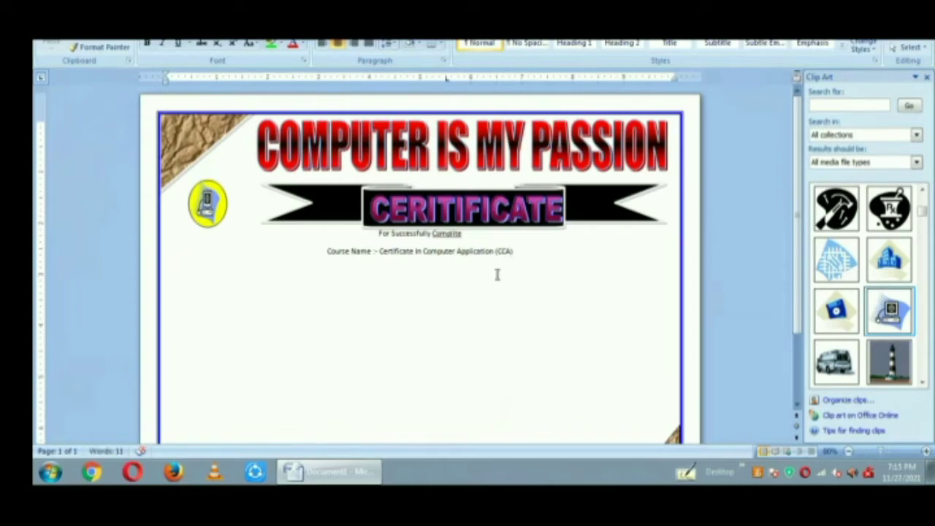
{"action": "key", "text": "Return"}
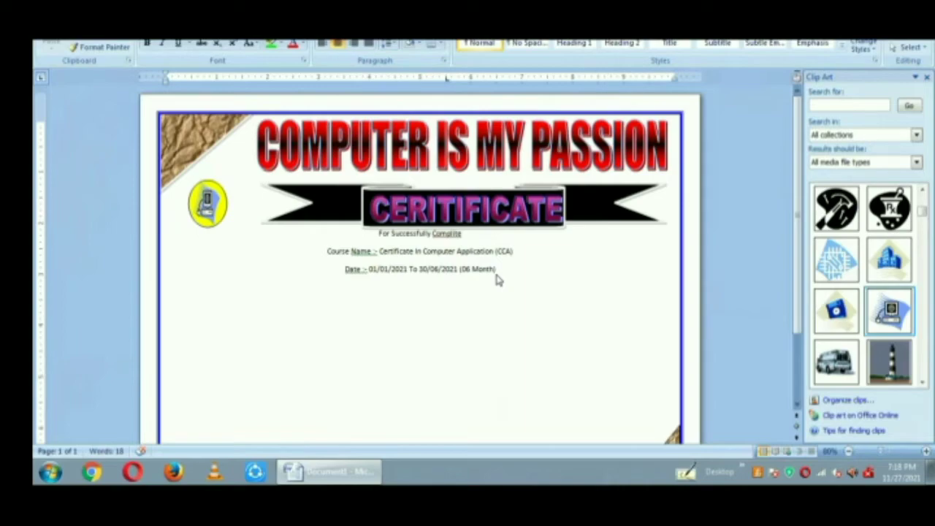
Add a right-aligned 'Singature of Director' line.
{"action": "type", "text": "S"}
{"action": "type", "text": "ingature of Director"}
{"action": "key", "text": "ctrl+r"}
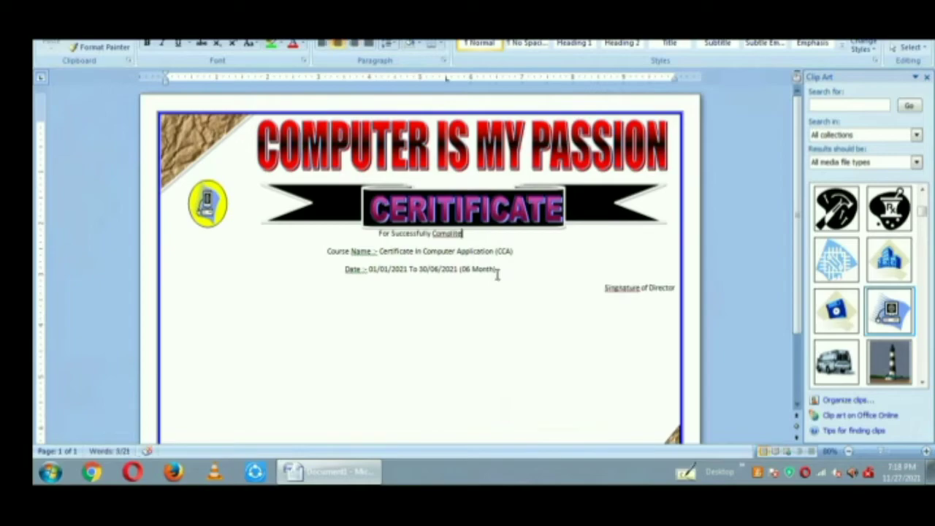
{"action": "key", "text": "Home"}
Set the completion, course and date lines to 22 pt, keeping them centred.
{"action": "key", "text": "shift+Down"}
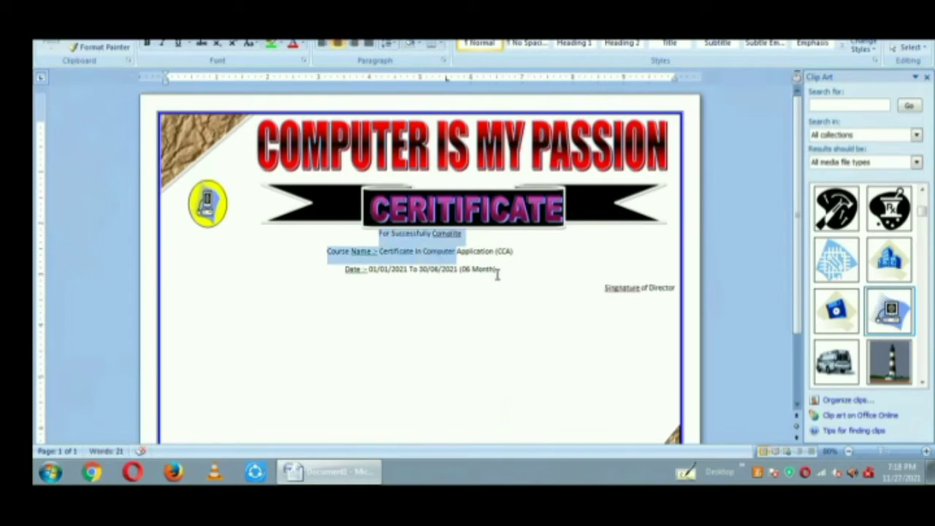
{"action": "left_click_drag", "start_coordinate": [497, 274], "coordinate": [498, 279]}
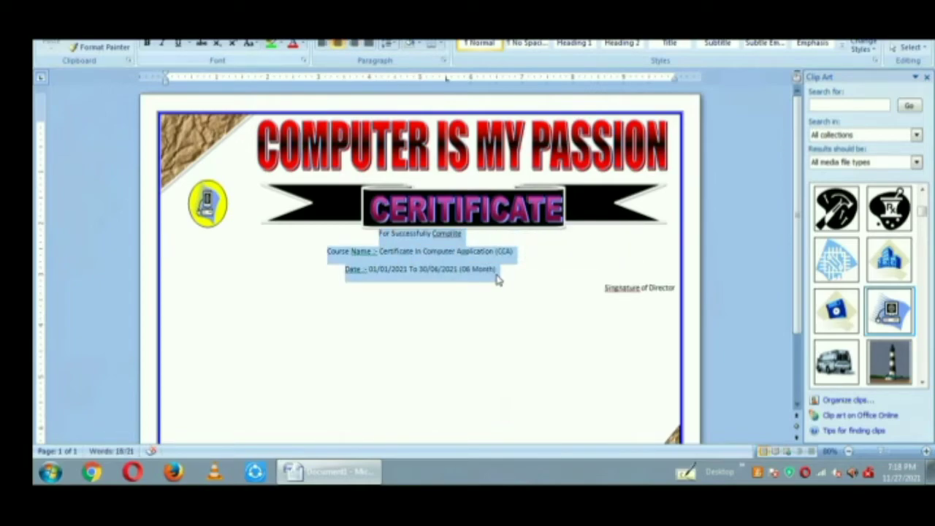
{"action": "key", "text": "alt+h"}
{"action": "key", "text": "f"}
{"action": "key", "text": "s"}
{"action": "key", "text": "Down"}
{"action": "key", "text": "Down"}
{"action": "key", "text": "Down"}
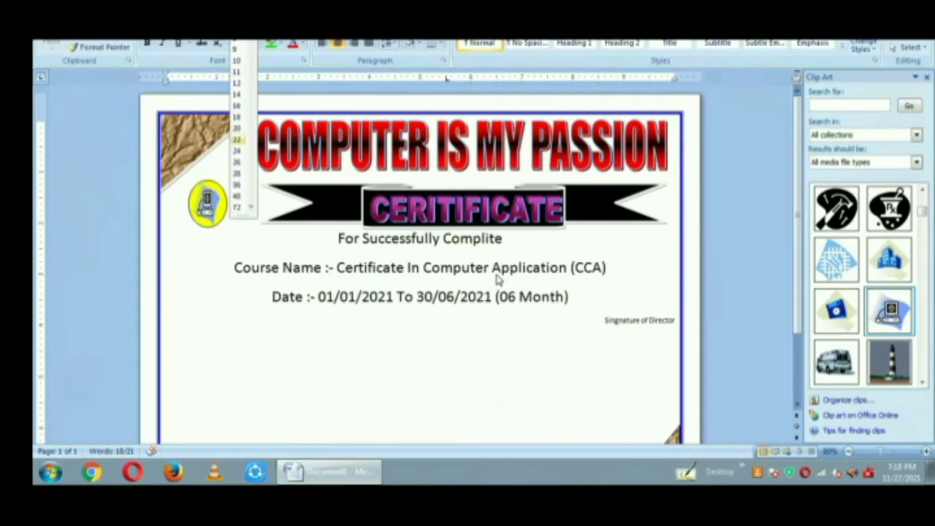
{"action": "key", "text": "Return"}
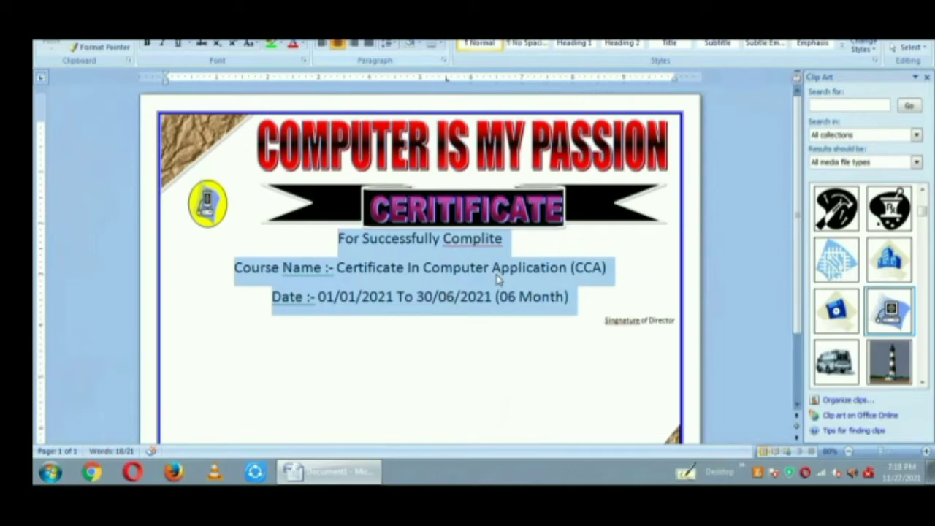
{"action": "key", "text": "ctrl+l"}
{"action": "key", "text": "ctrl+e"}
Insert blank lines above the completion, Course Name and Date lines.
{"action": "key", "text": "Left"}
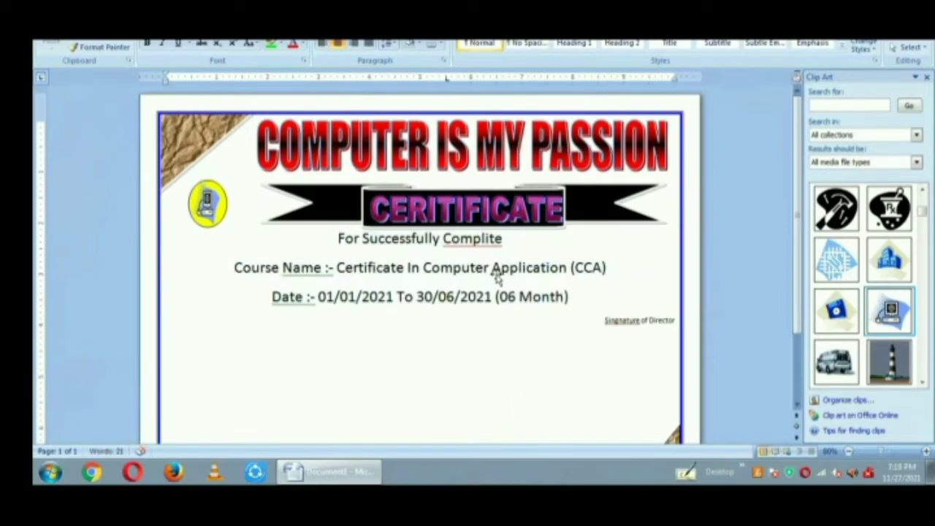
{"action": "key", "text": "Return"}
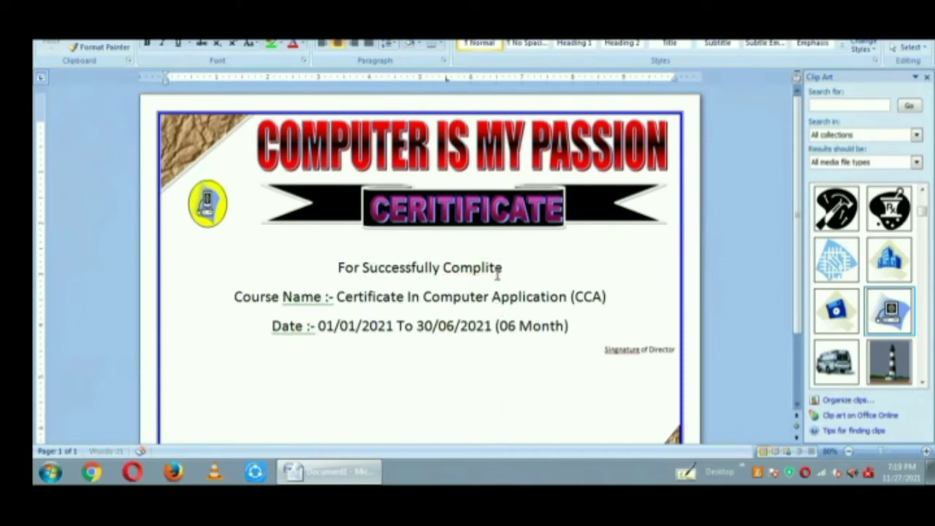
{"action": "key", "text": "Down"}
{"action": "key", "text": "Return"}
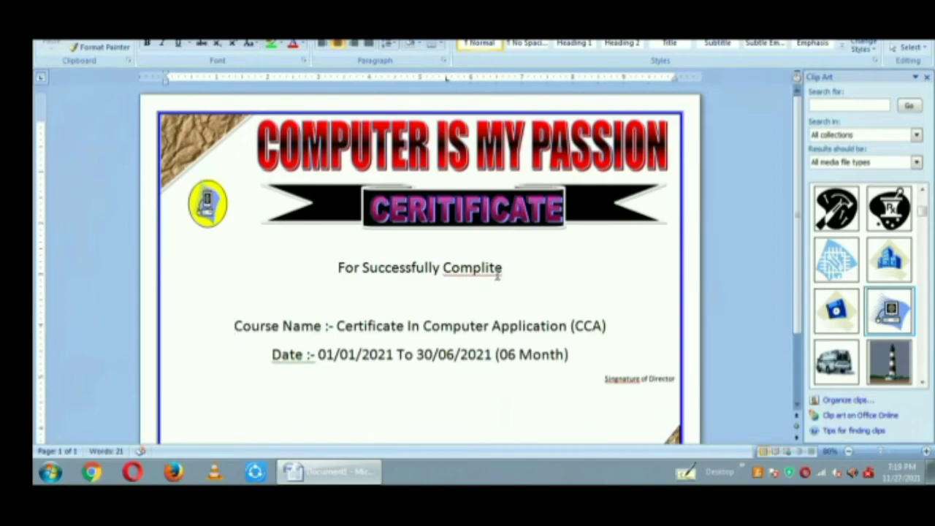
{"action": "key", "text": "Down"}
{"action": "key", "text": "Return"}
Select the three lines and enlarge their text with Ctrl+].
{"action": "scroll", "coordinate": [498, 274], "scroll_direction": "down", "scroll_amount": 1}
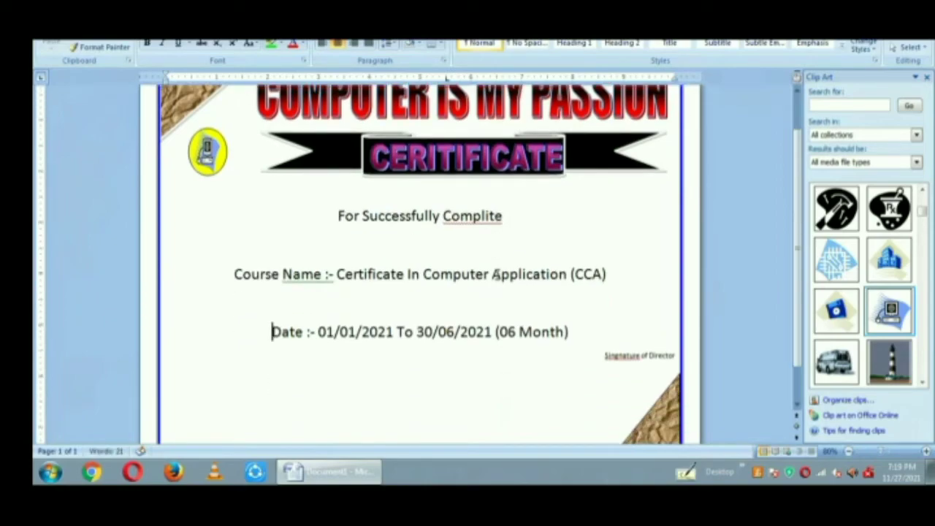
{"action": "key", "text": "Up"}
{"action": "key", "text": "Up"}
{"action": "key", "text": "Up"}
{"action": "scroll", "coordinate": [497, 273], "scroll_direction": "up", "scroll_amount": 1}
{"action": "key", "text": "Up"}
{"action": "key", "text": "Home"}
{"action": "key", "text": "ctrl+shift+Right"}
{"action": "key", "text": "ctrl+shift+Right"}
{"action": "key", "text": "shift+End"}
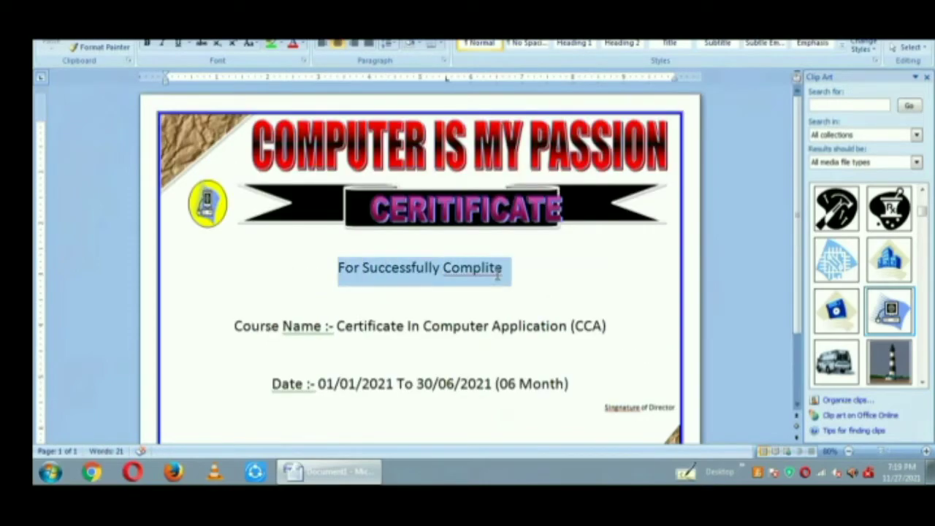
{"action": "key", "text": "shift+Down"}
{"action": "key", "text": "shift+Down"}
{"action": "key", "text": "shift+Down"}
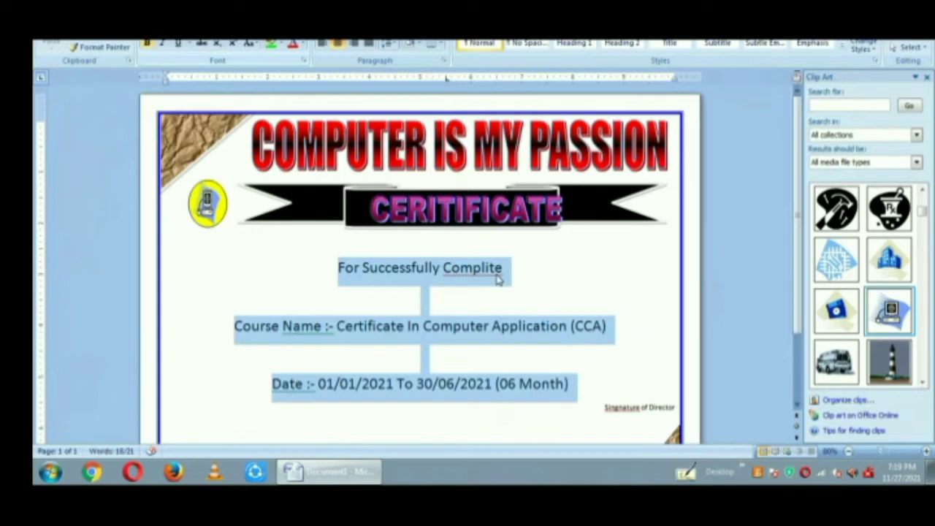
{"action": "key", "text": "ctrl+bracketright"}
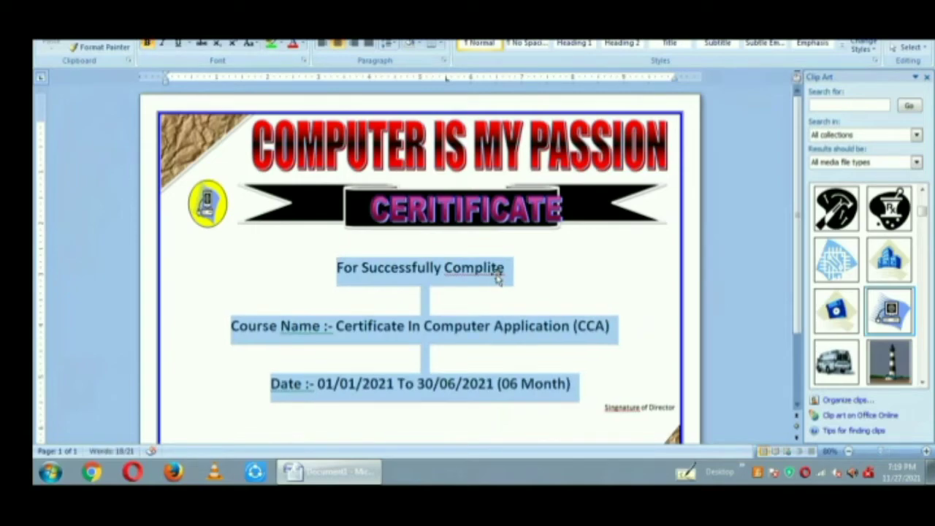
Select the completion line and look through the font list without changing it.
{"action": "left_click", "coordinate": [497, 279]}
{"action": "key", "text": "Up"}
{"action": "key", "text": "Home"}
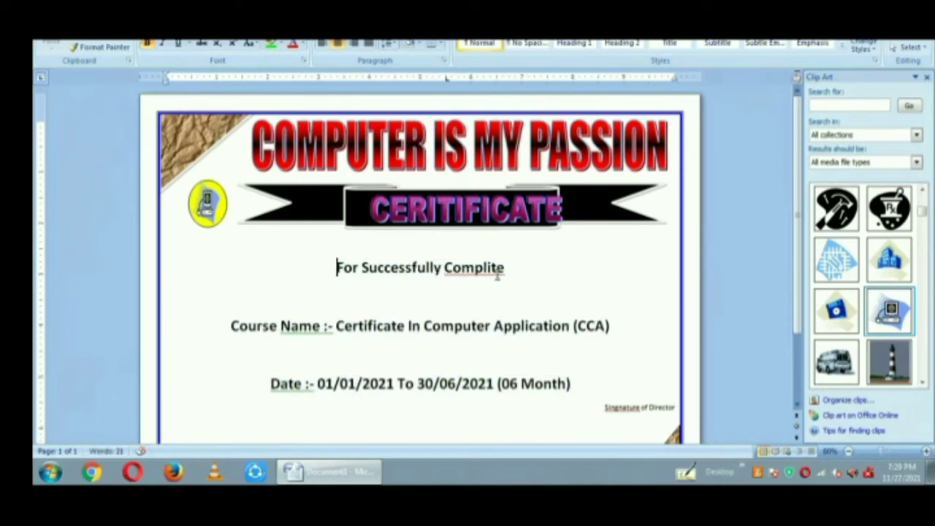
{"action": "key", "text": "shift+Down"}
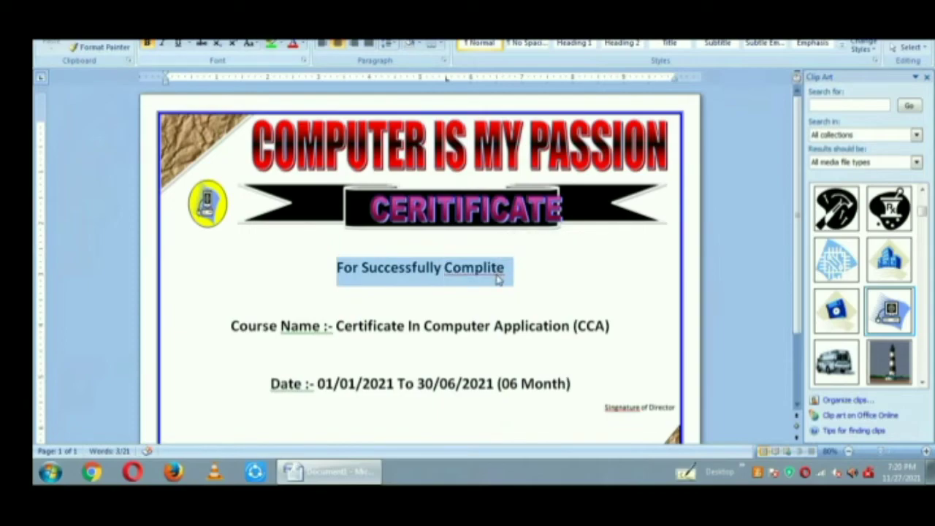
{"action": "key", "text": "alt+h"}
{"action": "key", "text": "f"}
{"action": "key", "text": "f"}
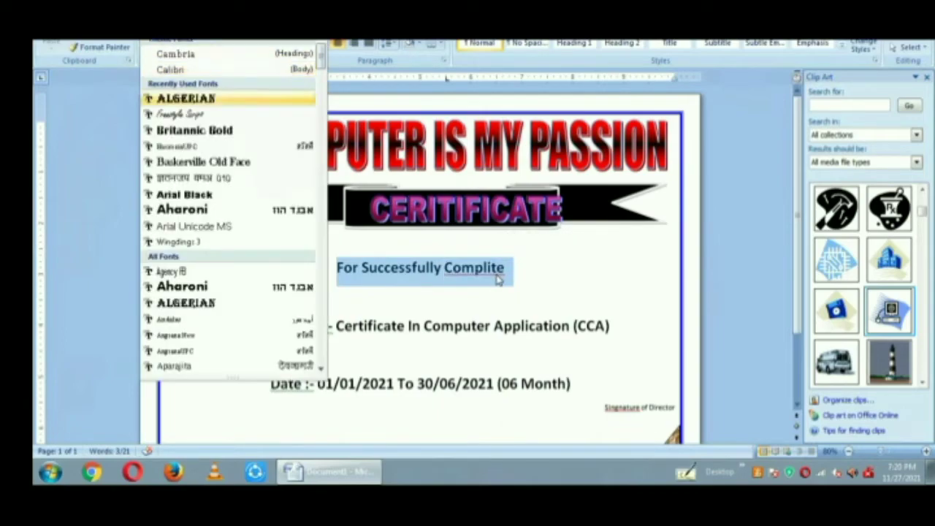
{"action": "key", "text": "Escape"}
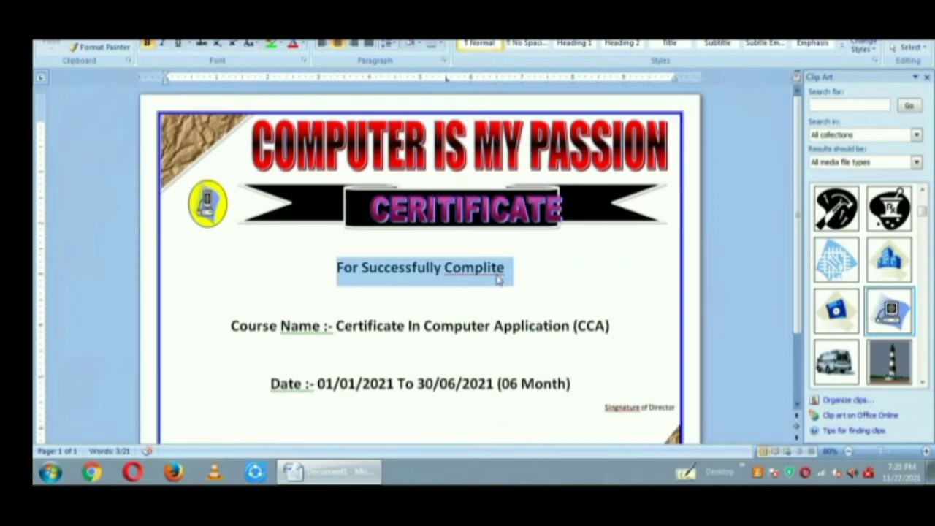
Add a 'Name :-' line with the recipient's full name above it, preceded by a blank line.
{"action": "key", "text": "Up"}
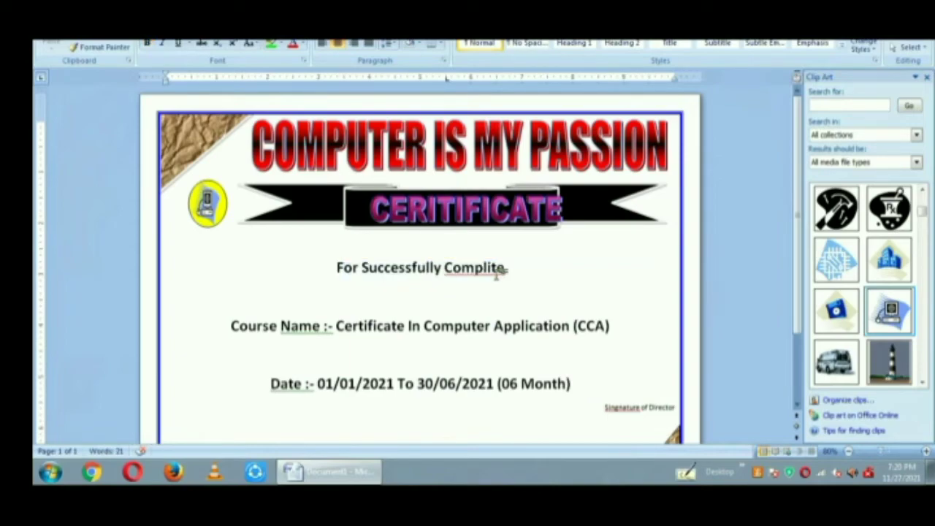
{"action": "type", "text": "Name :-"}
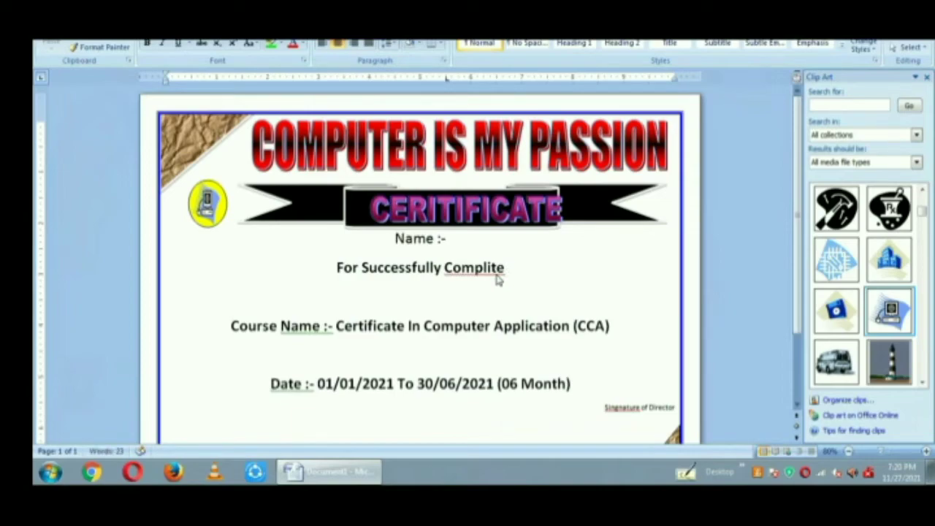
{"action": "type", "text": " A"}
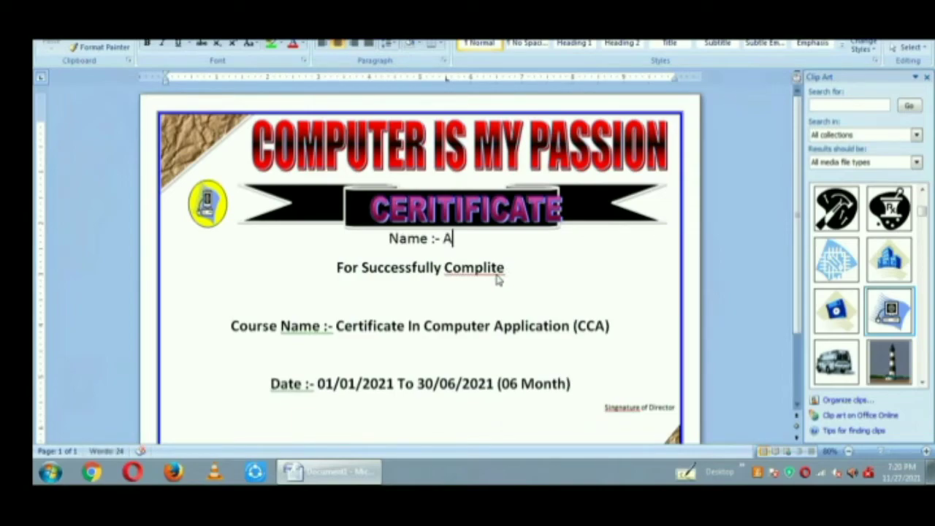
{"action": "type", "text": "NIL KUM"}
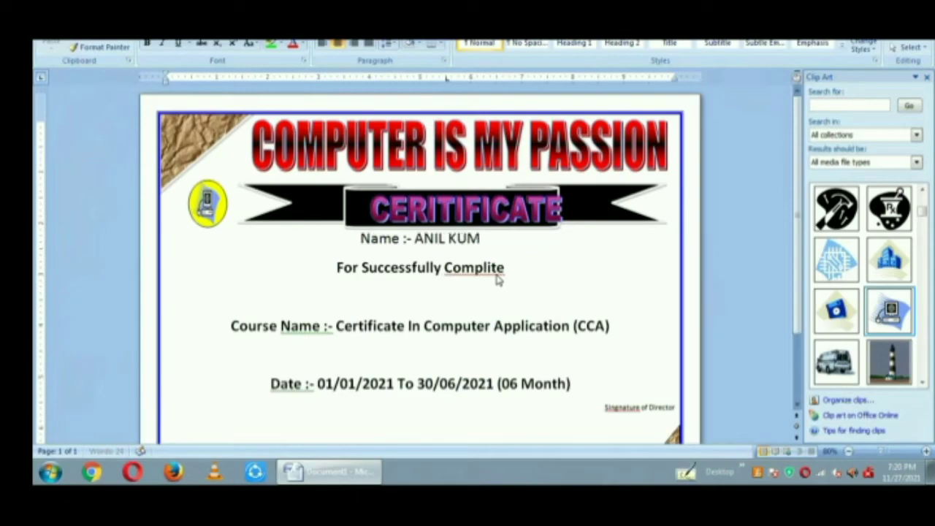
{"action": "type", "text": "AR"}
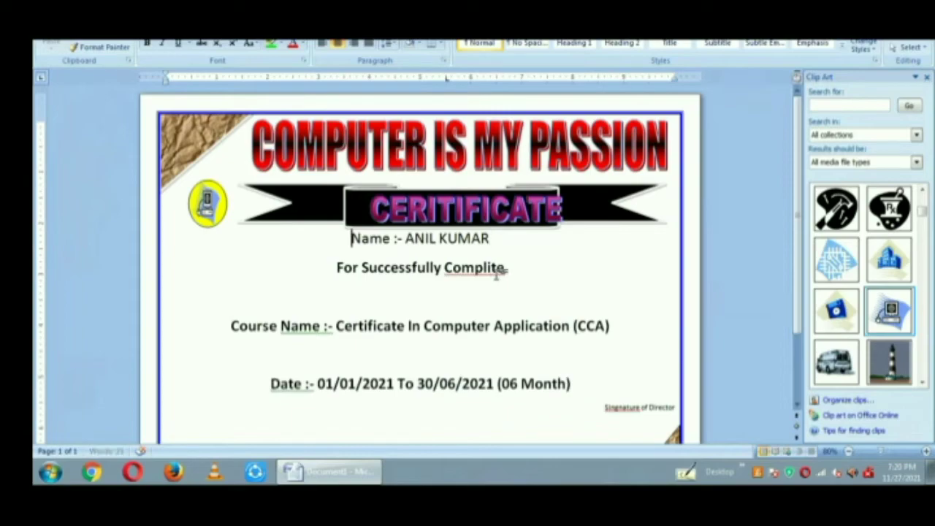
{"action": "key", "text": "Home"}
{"action": "key", "text": "Return"}
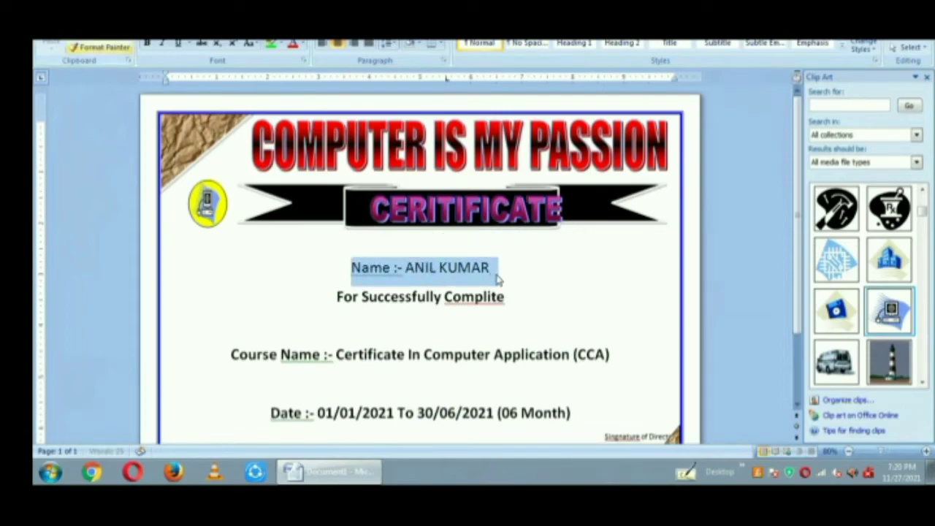
Make the Name line bold in the Algerian font.
{"action": "key", "text": "ctrl+b"}
{"action": "key", "text": "ctrl+shift+f"}
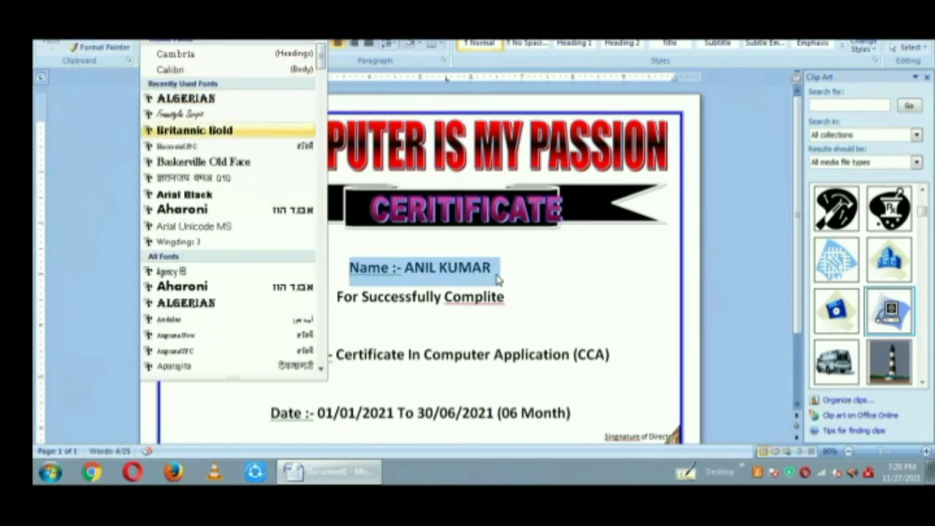
{"action": "key", "text": "Down"}
{"action": "key", "text": "Down"}
{"action": "key", "text": "Down"}
{"action": "key", "text": "Down"}
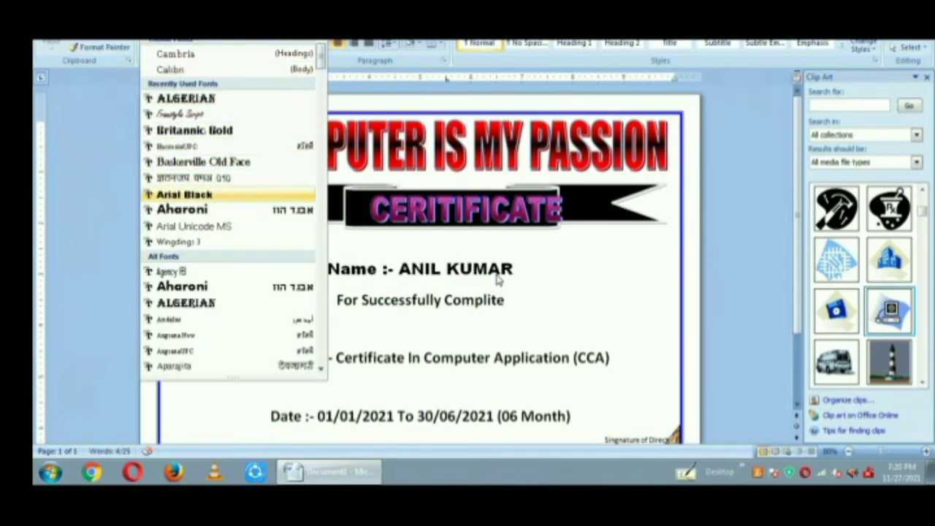
{"action": "key", "text": "Down"}
{"action": "key", "text": "Down"}
{"action": "key", "text": "Down"}
{"action": "key", "text": "Down"}
{"action": "key", "text": "Down"}
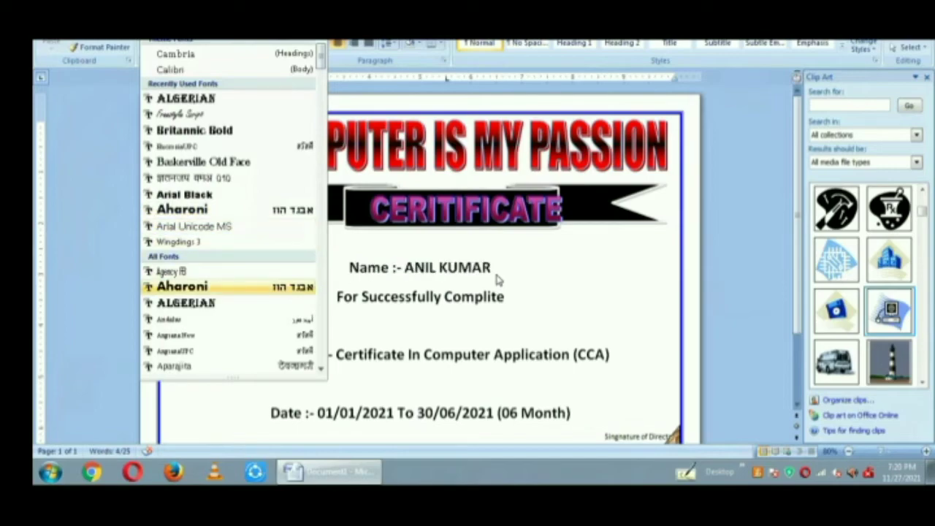
{"action": "key", "text": "Down"}
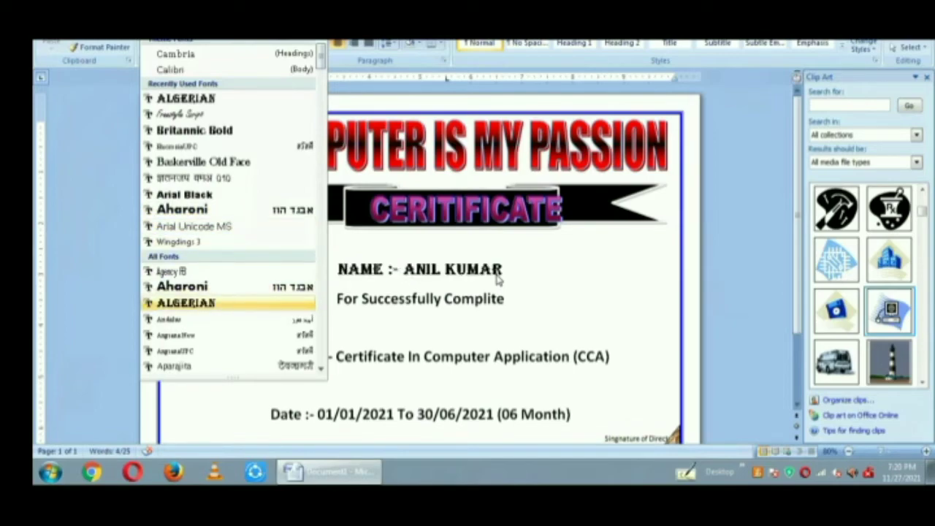
{"action": "key", "text": "Return"}
Set the completion line in the Agency FB font.
{"action": "key", "text": "Down"}
{"action": "key", "text": "ctrl+shift+Right"}
{"action": "key", "text": "ctrl+shift+Right"}
{"action": "key", "text": "ctrl+shift+Right"}
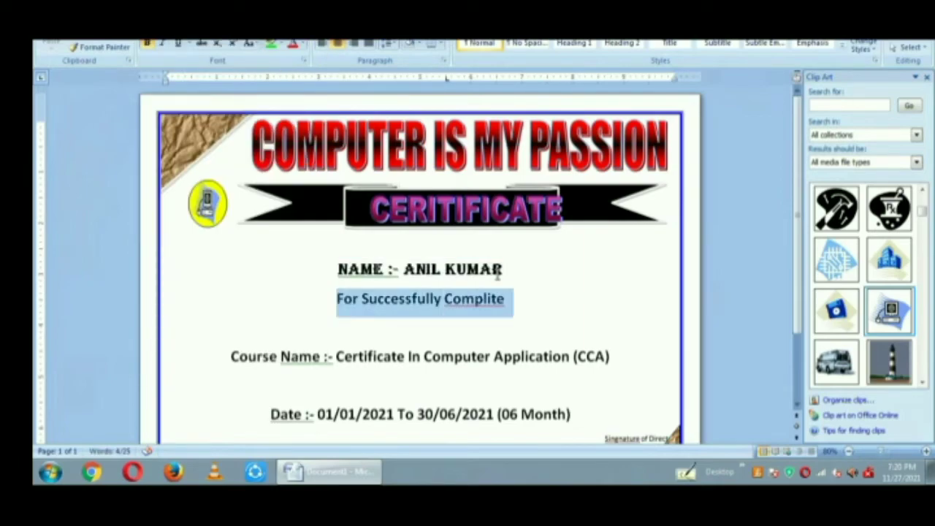
{"action": "key", "text": "alt"}
{"action": "key", "text": "h"}
{"action": "key", "text": "f"}
{"action": "key", "text": "f"}
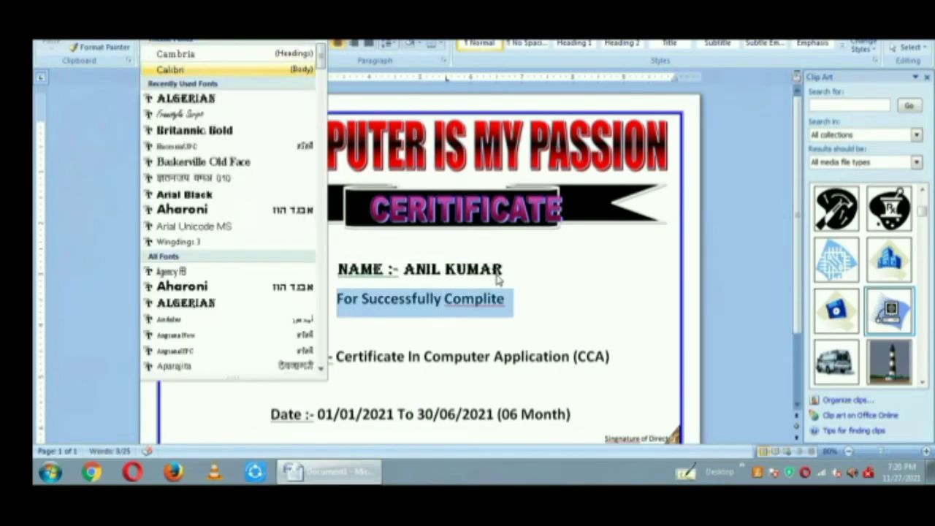
{"action": "key", "text": "Down"}
{"action": "key", "text": "Down"}
{"action": "key", "text": "Down"}
{"action": "key", "text": "Down"}
{"action": "key", "text": "Down"}
{"action": "key", "text": "Down"}
{"action": "key", "text": "Down"}
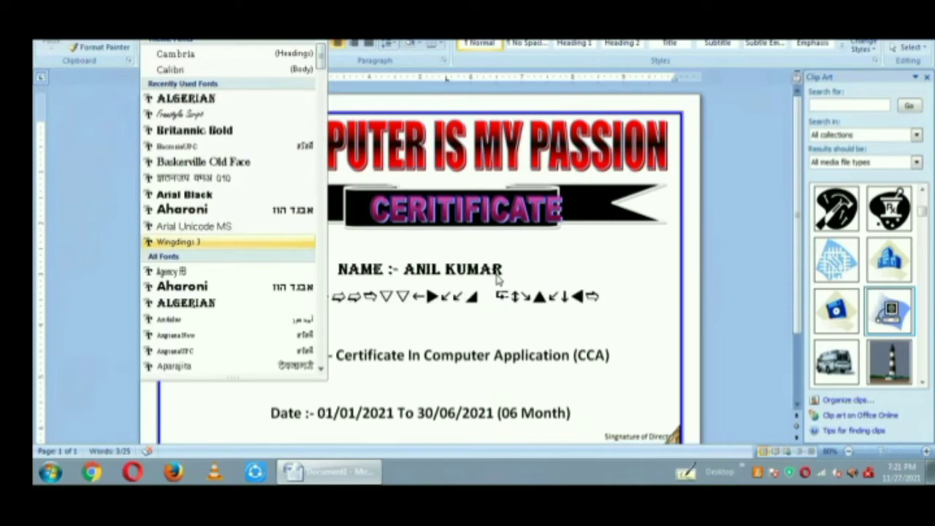
{"action": "key", "text": "Down"}
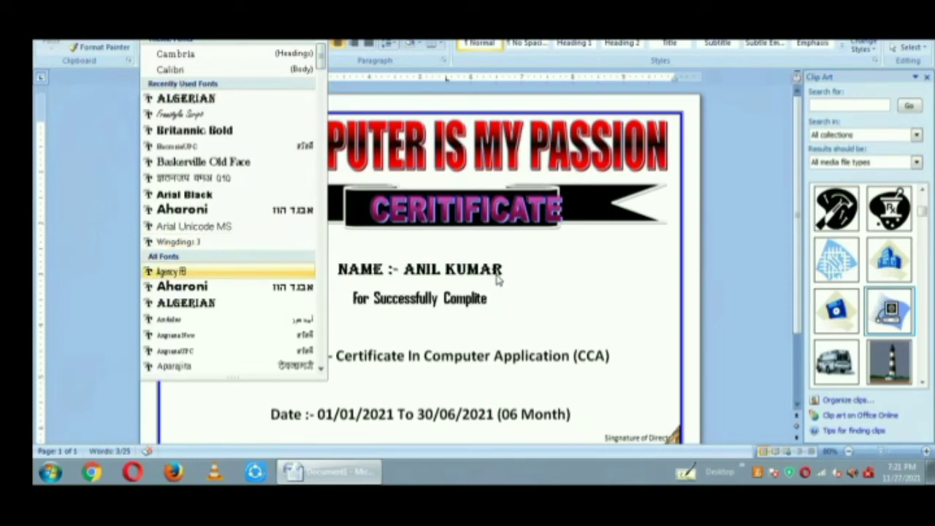
{"action": "key", "text": "Escape"}
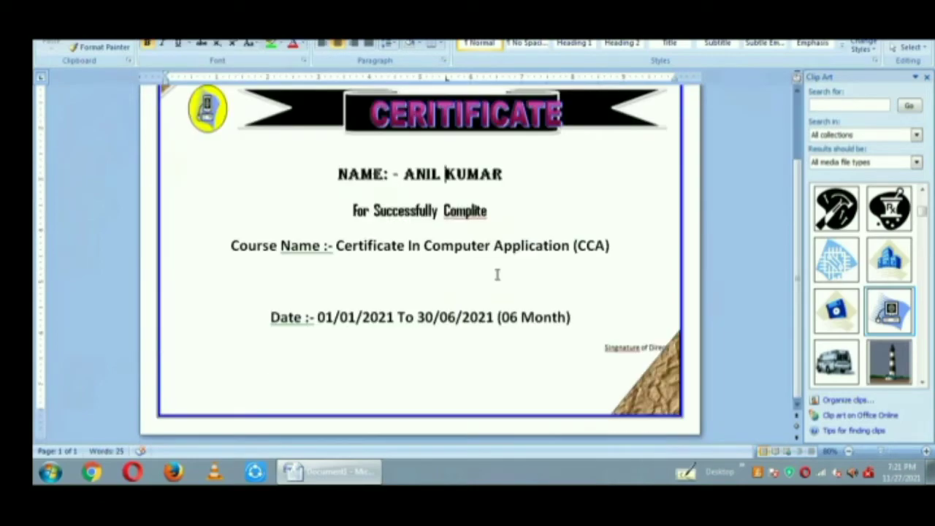
{"action": "key", "text": "Home"}
{"action": "key", "text": "ctrl+shift+Right"}
{"action": "key", "text": "ctrl+shift+Right"}
{"action": "key", "text": "ctrl+shift+Right"}
{"action": "key", "text": "ctrl+shift+Right"}
{"action": "key", "text": "ctrl+shift+Right"}
{"action": "key", "text": "ctrl+shift+Right"}
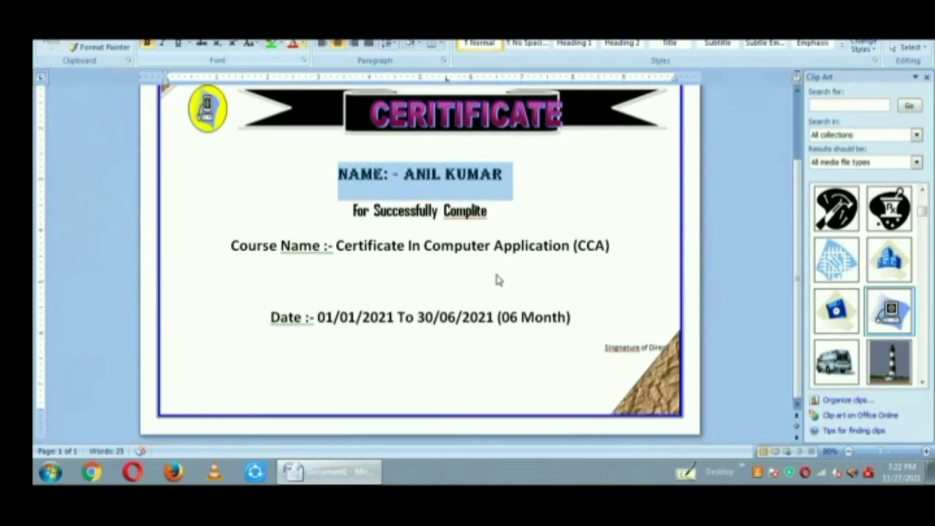
Make the Name line blue using the Font Color choices.
{"action": "key", "text": "alt+h"}
{"action": "key", "text": "f"}
{"action": "key", "text": "c"}
{"action": "key", "text": "Down"}
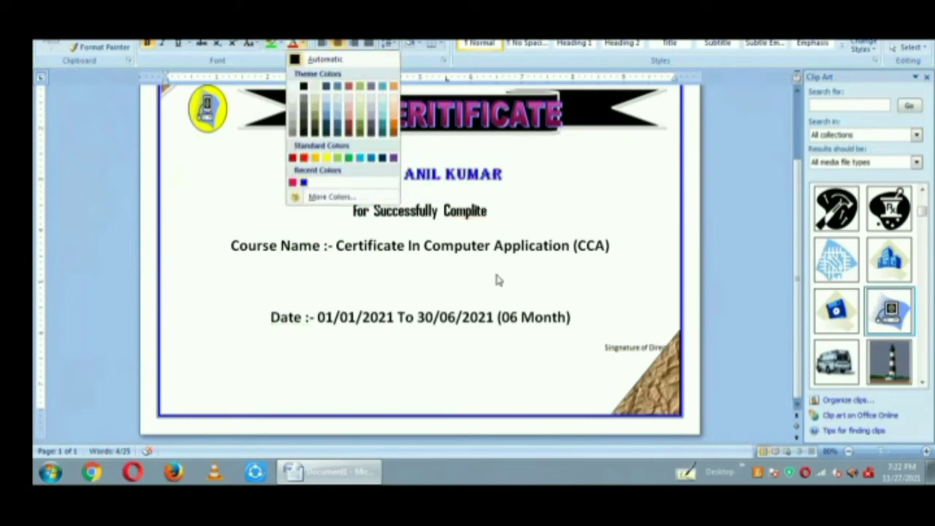
{"action": "key", "text": "Return"}
{"action": "key", "text": "End"}
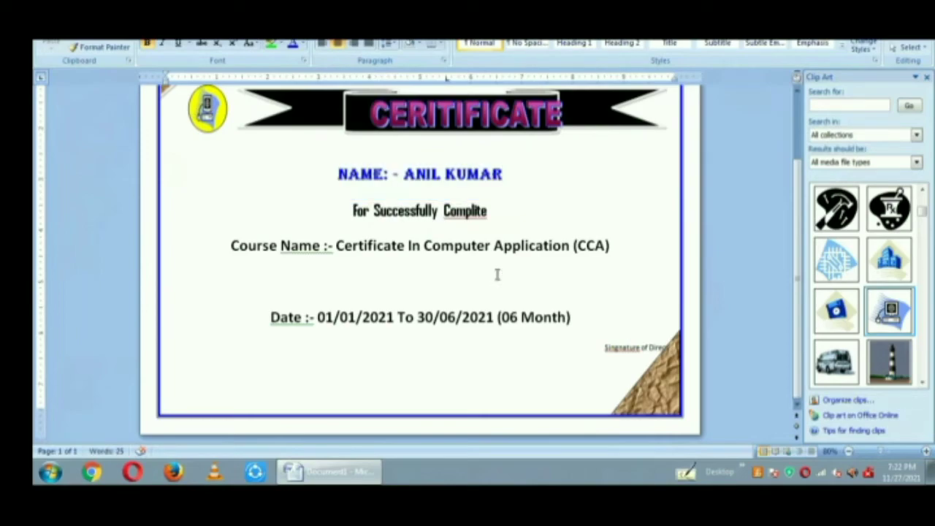
Colour the For Successfully Complite line dark red (Red, Accent 2, Darker 25%).
{"action": "key", "text": "Right"}
{"action": "key", "text": "shift+End"}
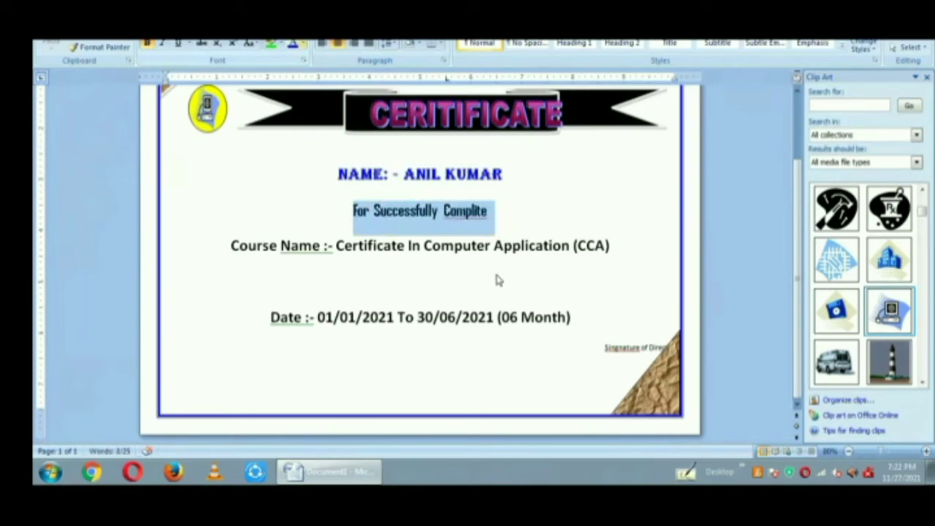
{"action": "key", "text": "alt+h"}
{"action": "key", "text": "f"}
{"action": "key", "text": "c"}
{"action": "key", "text": "Down"}
{"action": "key", "text": "Down"}
{"action": "key", "text": "Down"}
{"action": "key", "text": "Right"}
{"action": "key", "text": "Right"}
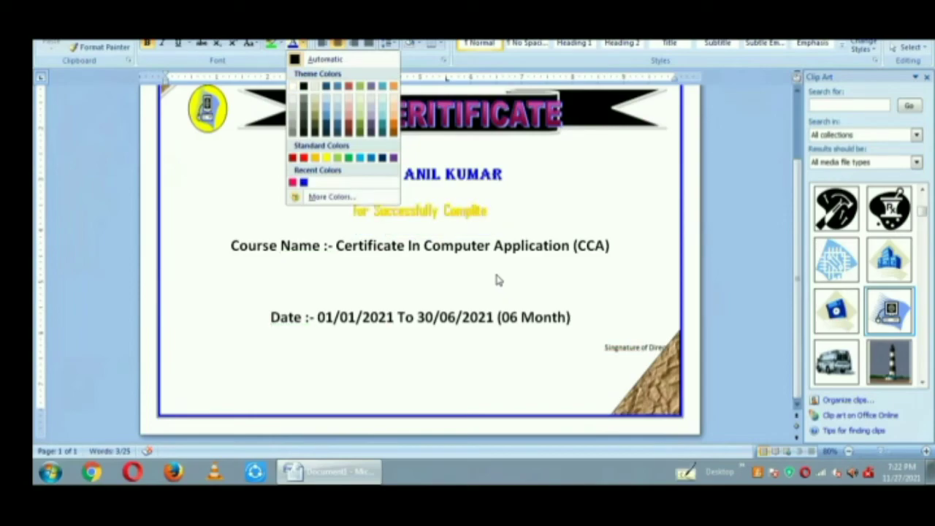
{"action": "key", "text": "Up"}
{"action": "key", "text": "Up"}
{"action": "key", "text": "Right"}
{"action": "key", "text": "Right"}
{"action": "key", "text": "Right"}
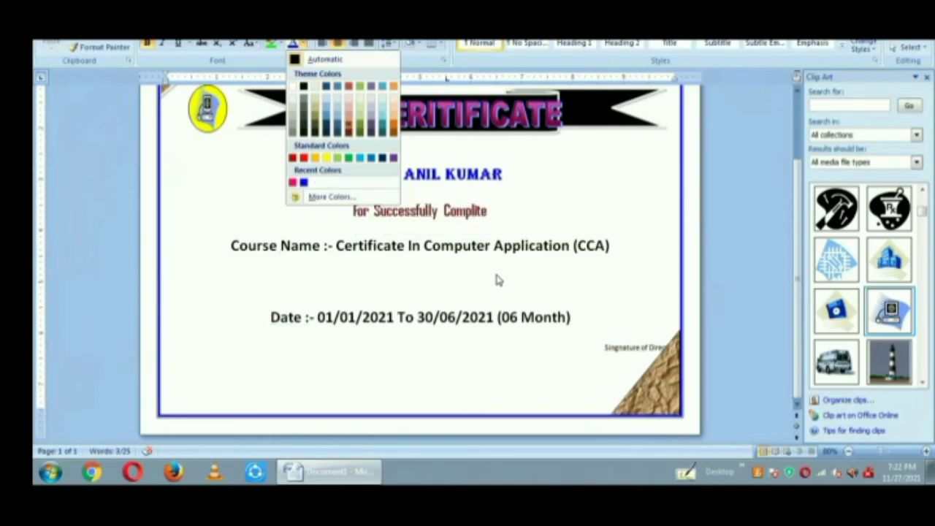
{"action": "key", "text": "Return"}
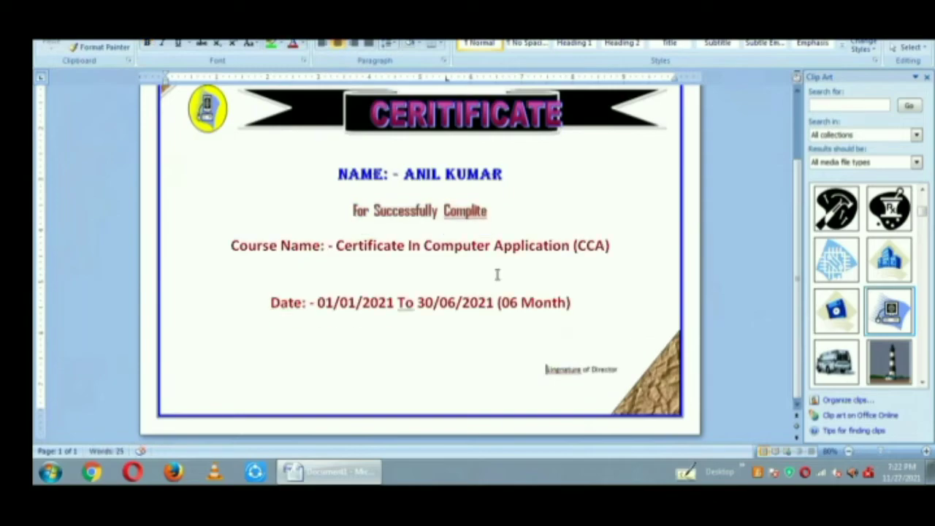
Set the Signature of Director line to font size 20.
{"action": "key", "text": "shift+Down"}
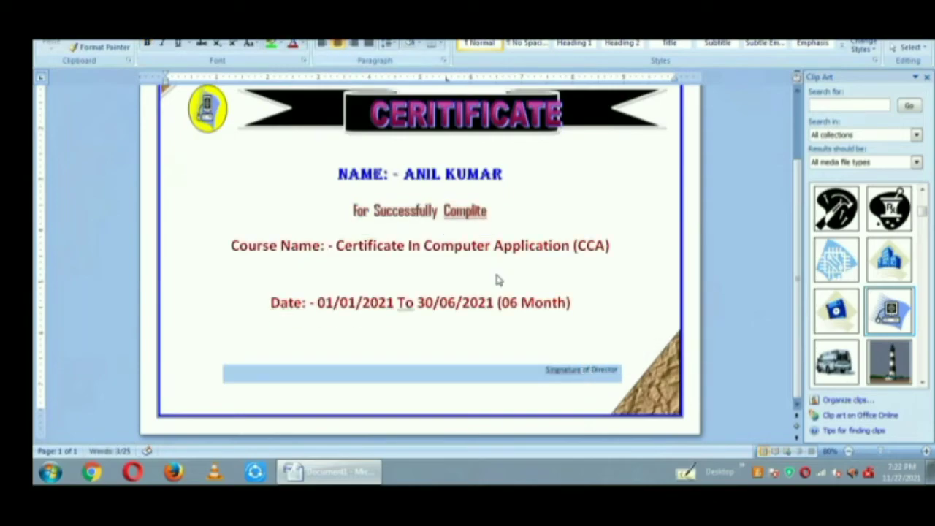
{"action": "key", "text": "alt+h"}
{"action": "key", "text": "f"}
{"action": "key", "text": "s"}
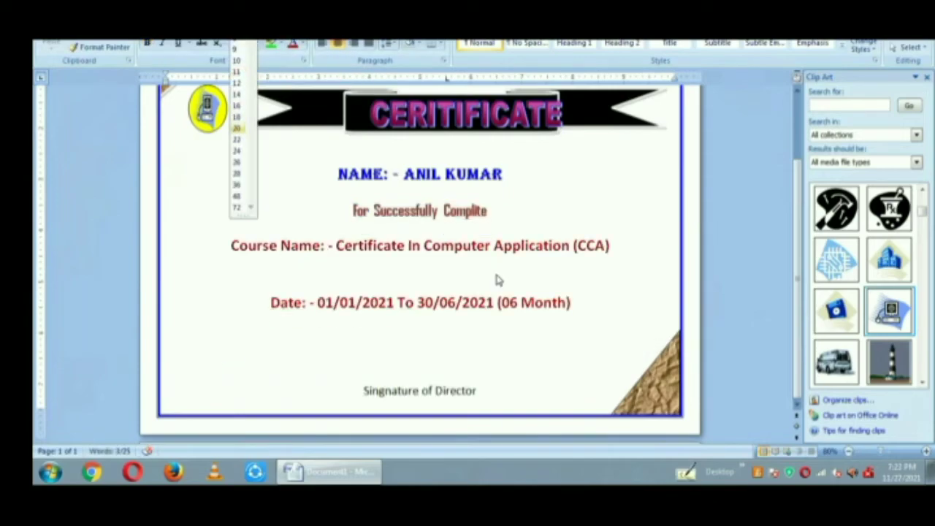
{"action": "key", "text": "Down"}
{"action": "key", "text": "Down"}
{"action": "key", "text": "Down"}
{"action": "key", "text": "Return"}
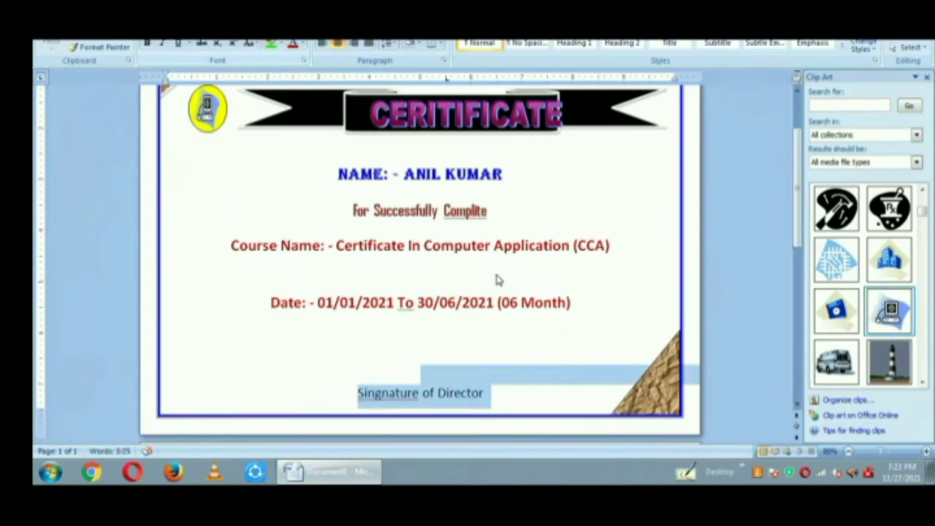
Make the Signature of Director text bold and shift it to the right side.
{"action": "key", "text": "ctrl+b"}
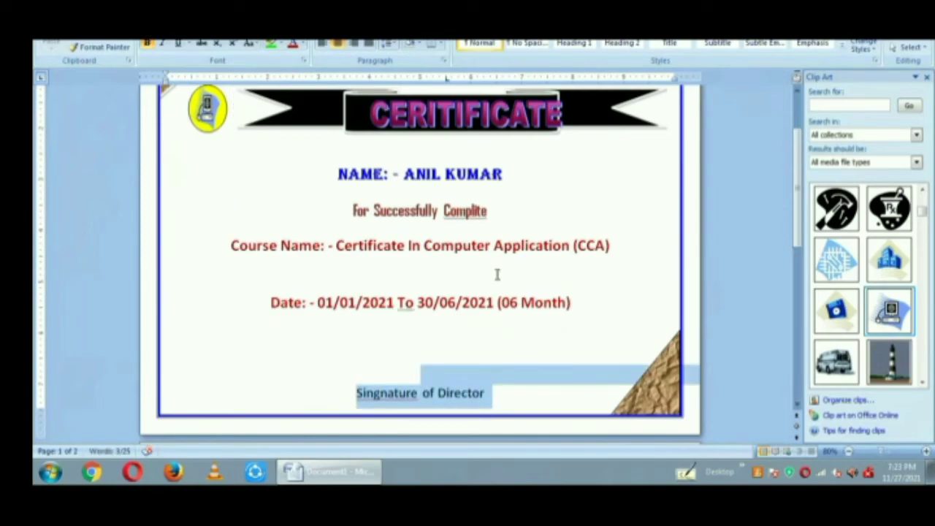
{"action": "key", "text": "End"}
{"action": "key", "text": "Home"}
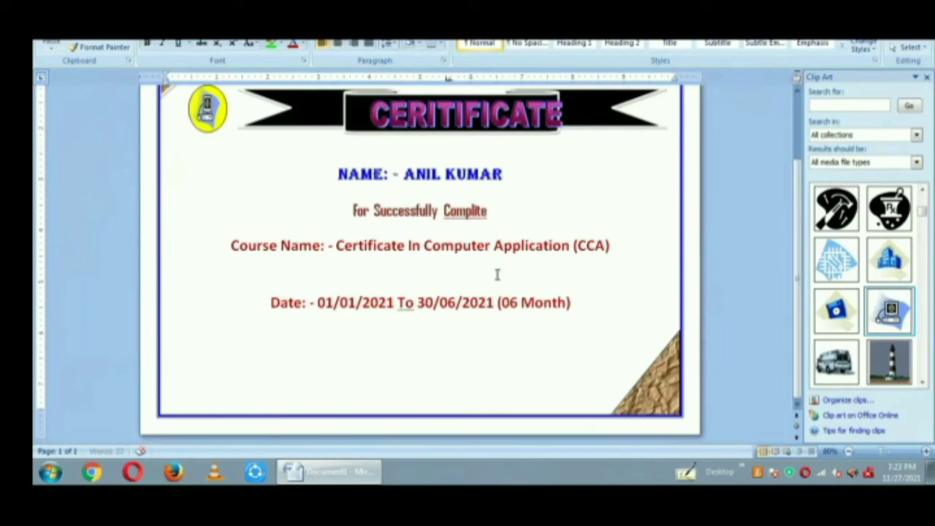
{"action": "key", "text": "BackSpace"}
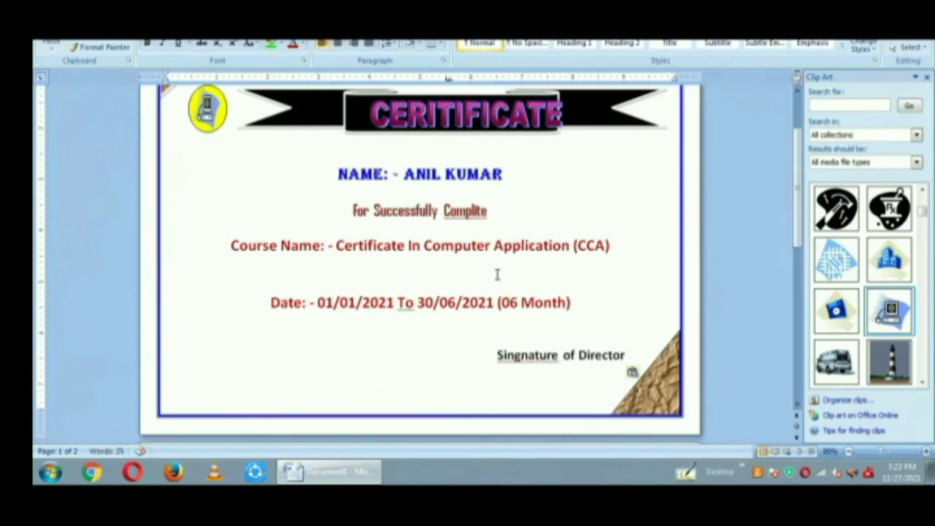
Correct the misspelling Singnature to Signature using the spelling suggestion.
{"action": "key", "text": "Up"}
{"action": "key", "text": "ctrl+shift+Left"}
{"action": "key", "text": "shift+F10"}
{"action": "key", "text": "Home"}
{"action": "key", "text": "Return"}
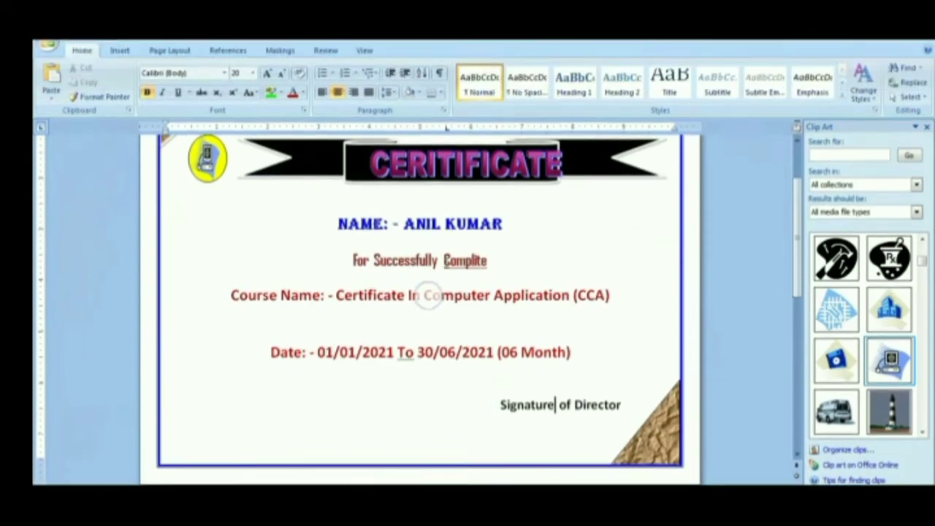
Draw a thick black straight line beneath Signature of Director as its signature rule.
{"action": "left_click", "coordinate": [411, 371]}
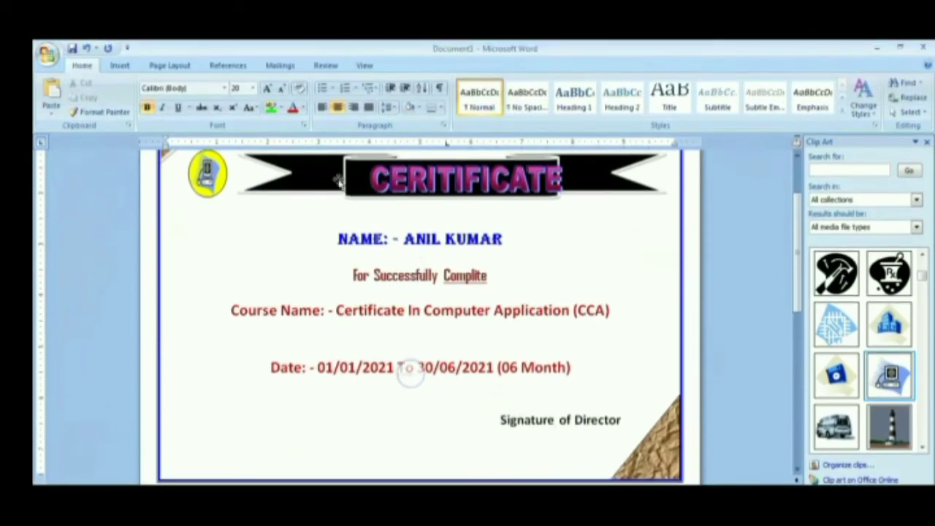
{"action": "left_click", "coordinate": [120, 65]}
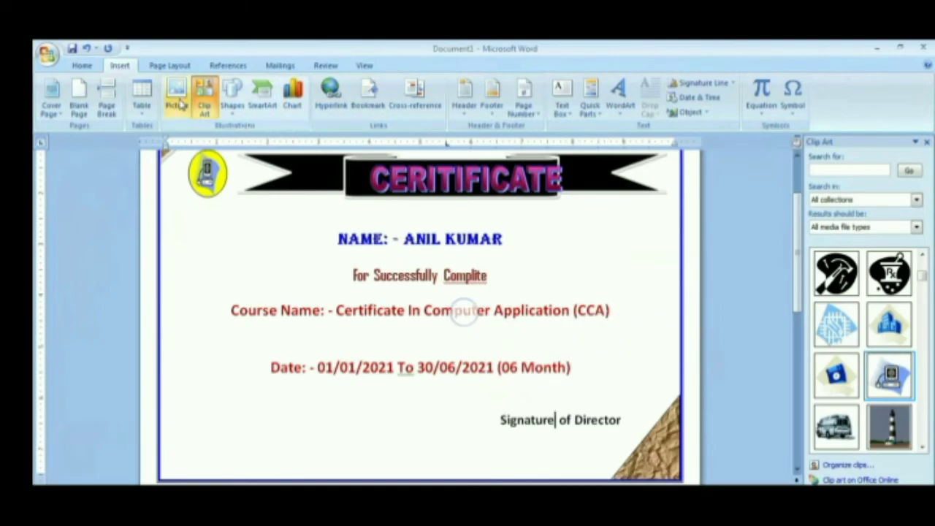
{"action": "left_click", "coordinate": [232, 93]}
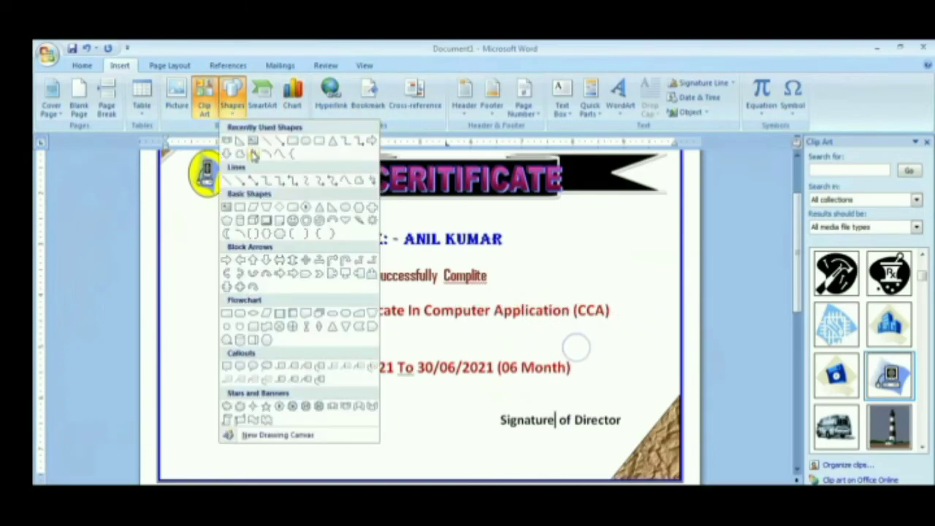
{"action": "left_click", "coordinate": [267, 141]}
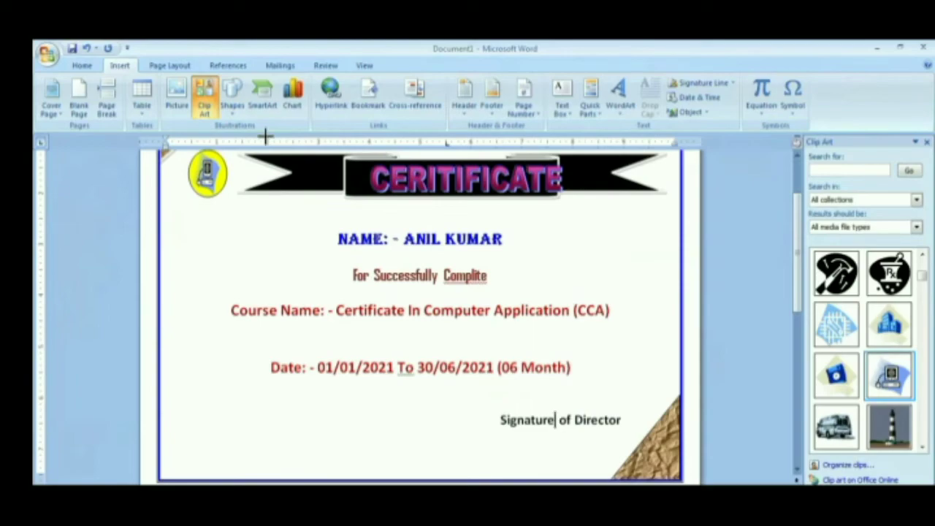
{"action": "left_click_drag", "start_coordinate": [497, 437], "coordinate": [623, 437]}
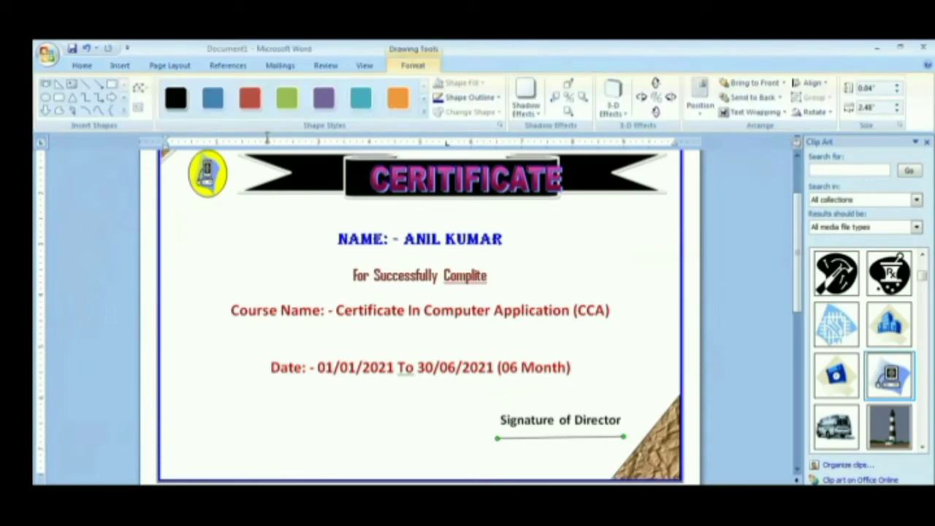
{"action": "left_click", "coordinate": [470, 97]}
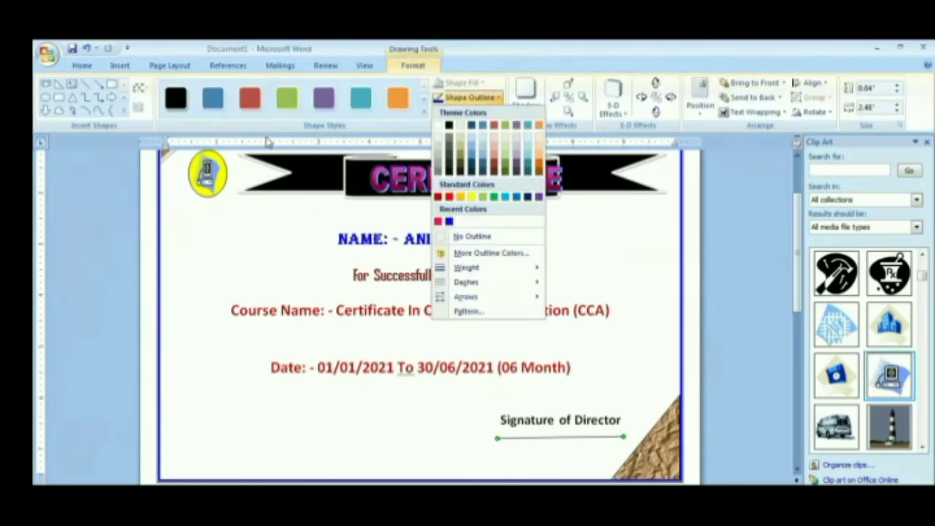
{"action": "mouse_move", "coordinate": [466, 268]}
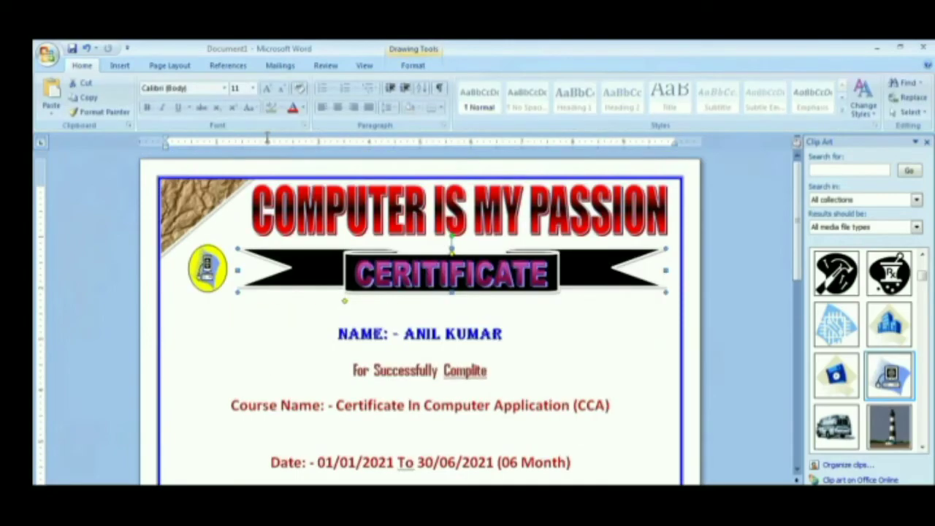
{"action": "scroll", "coordinate": [420, 314], "scroll_direction": "down", "scroll_amount": 1}
{"action": "scroll", "coordinate": [420, 314], "scroll_direction": "down", "scroll_amount": 1}
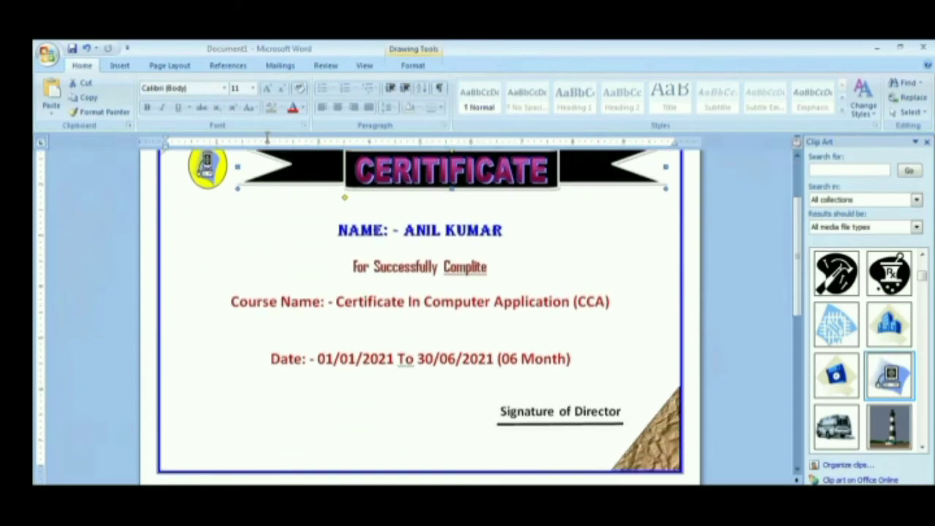
{"action": "scroll", "coordinate": [267, 139], "scroll_direction": "up", "scroll_amount": 2}
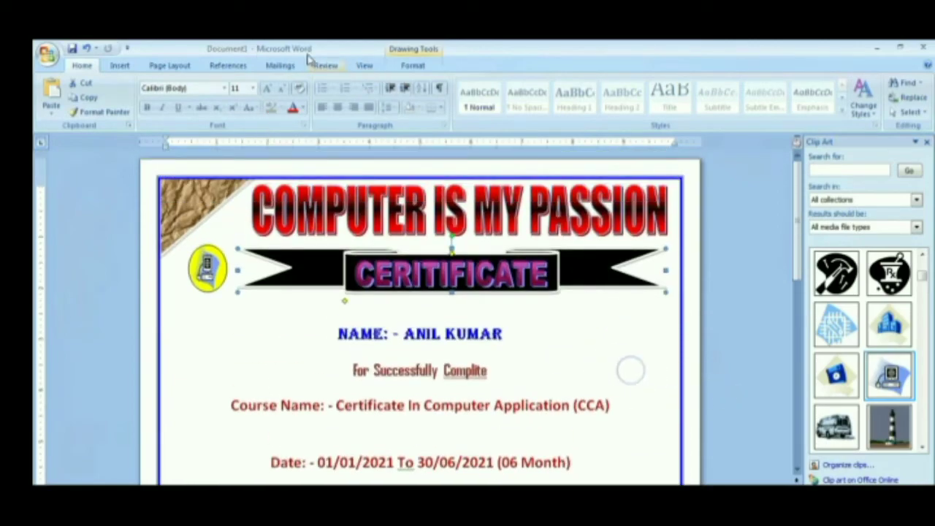
Apply the Parchment texture as the page background via Page Color Fill Effects.
{"action": "left_click", "coordinate": [169, 65]}
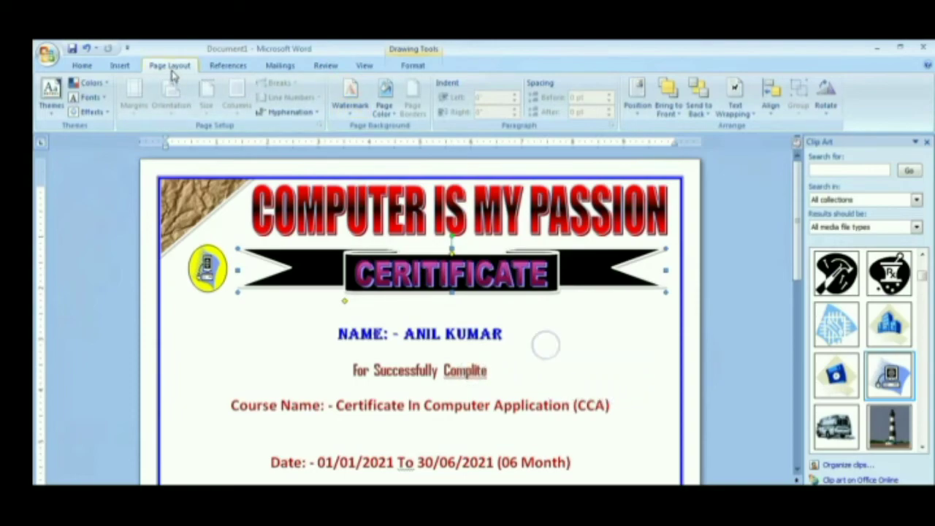
{"action": "left_click", "coordinate": [393, 105]}
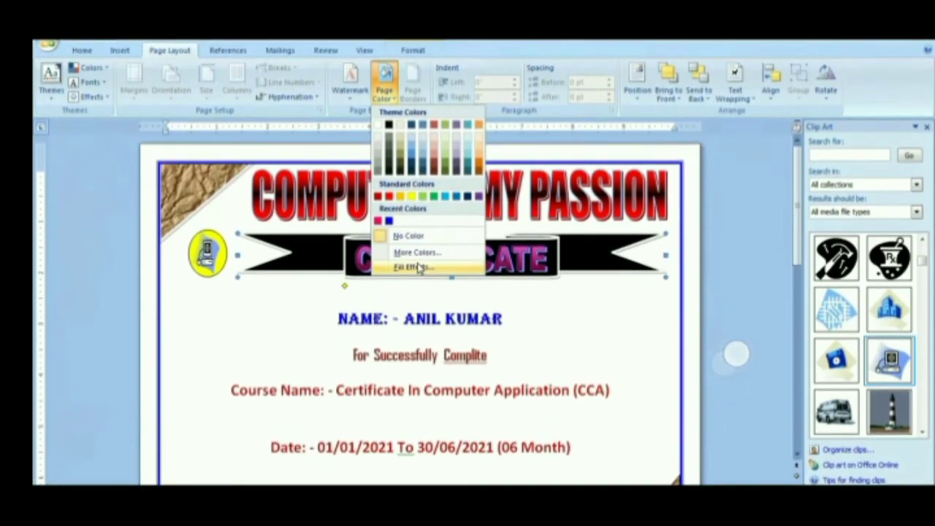
{"action": "left_click", "coordinate": [413, 267]}
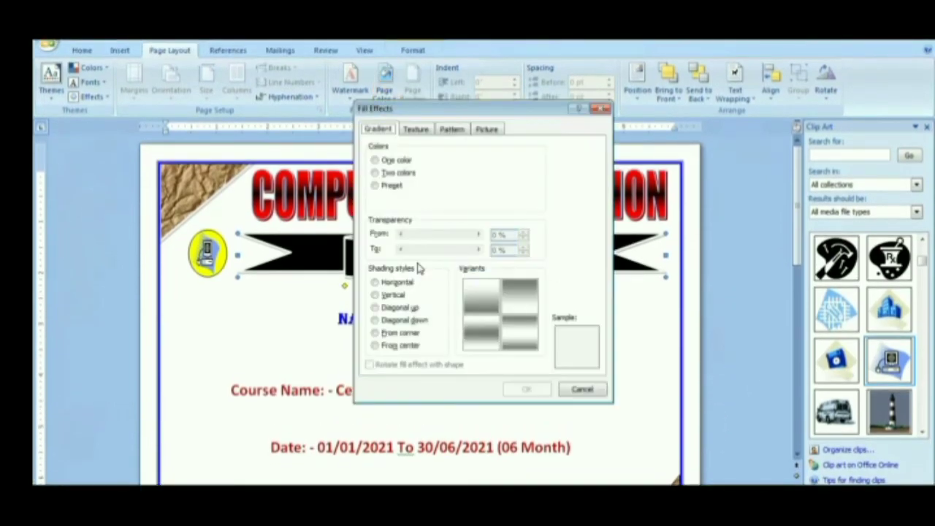
{"action": "left_click", "coordinate": [456, 148]}
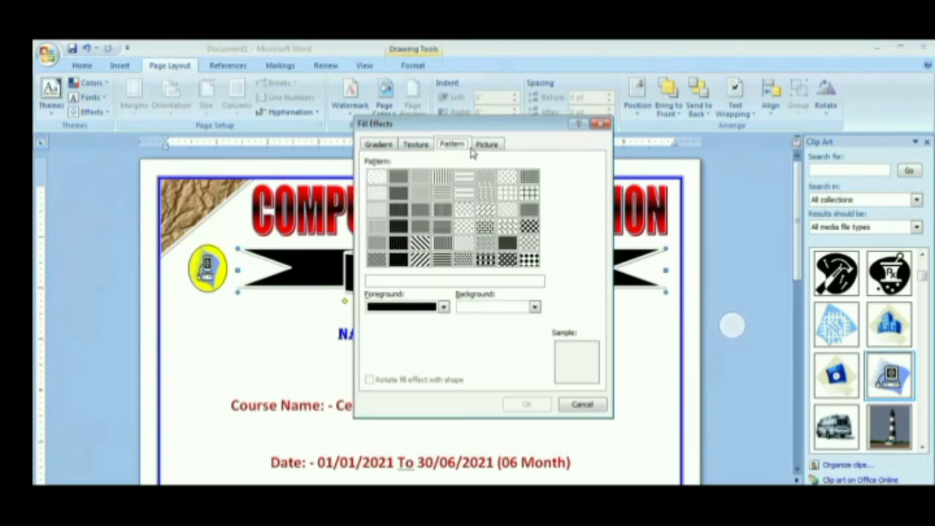
{"action": "left_click", "coordinate": [417, 146]}
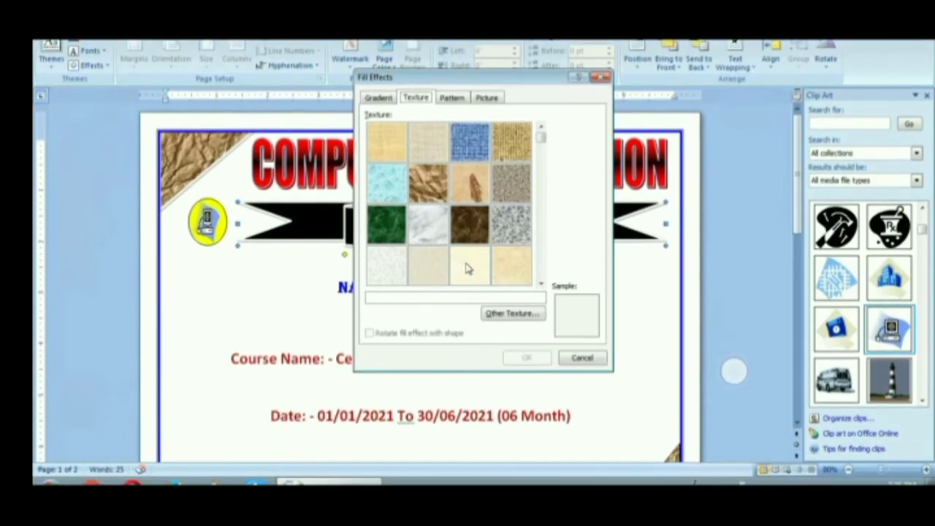
{"action": "left_click", "coordinate": [467, 269]}
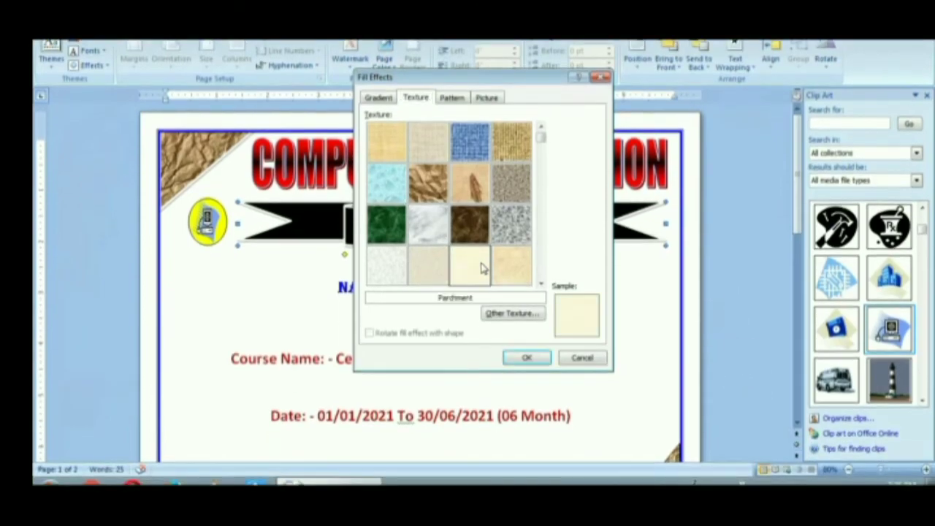
{"action": "left_click", "coordinate": [525, 340]}
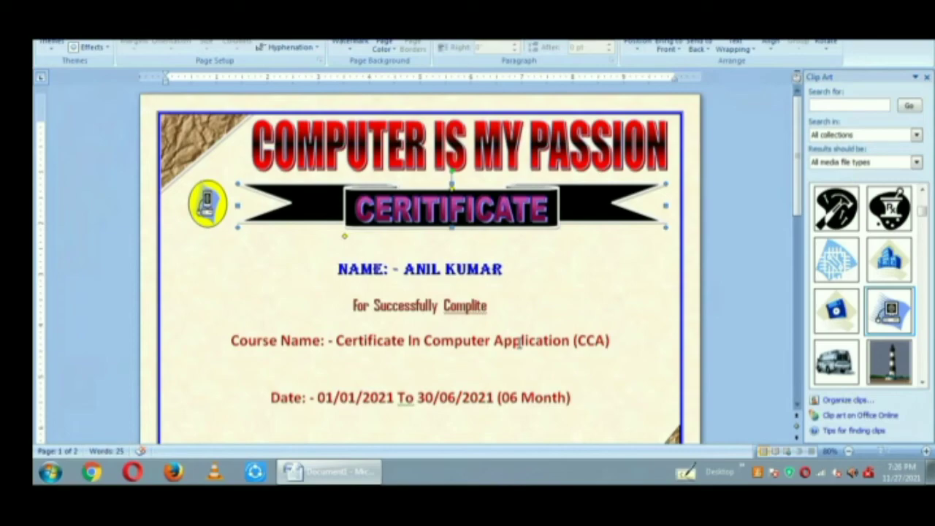
{"action": "scroll", "coordinate": [519, 346], "scroll_direction": "down", "scroll_amount": 2}
{"action": "scroll", "coordinate": [518, 343], "scroll_direction": "down", "scroll_amount": 1}
{"action": "scroll", "coordinate": [518, 343], "scroll_direction": "up", "scroll_amount": 3}
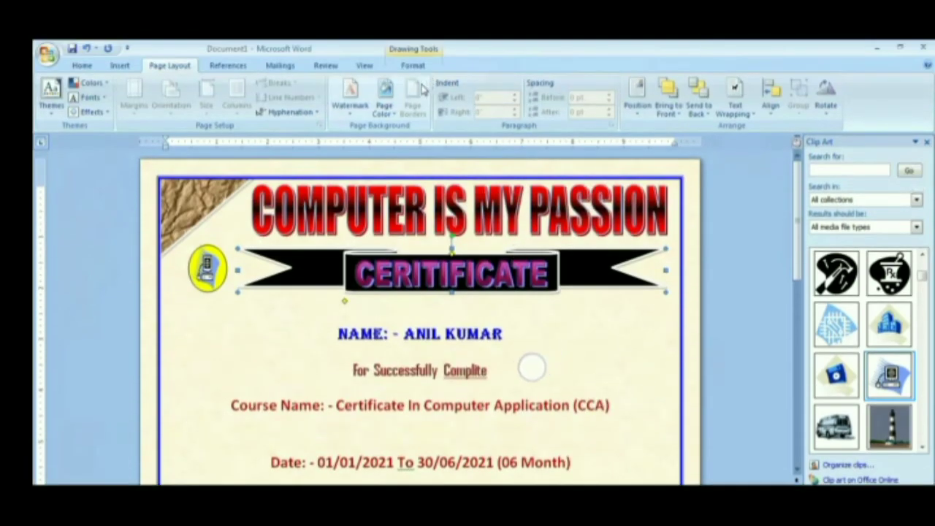
Switch the page background texture to Stationery.
{"action": "left_click", "coordinate": [388, 110]}
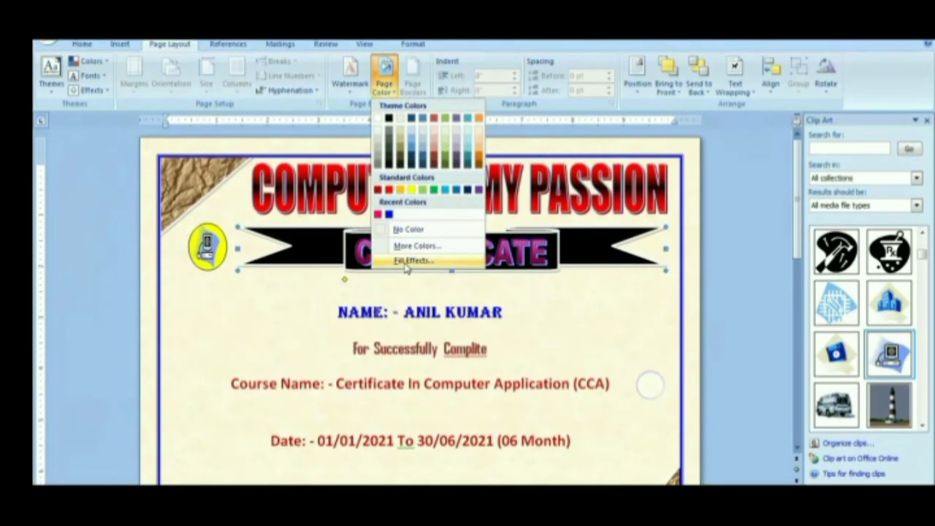
{"action": "left_click", "coordinate": [405, 257]}
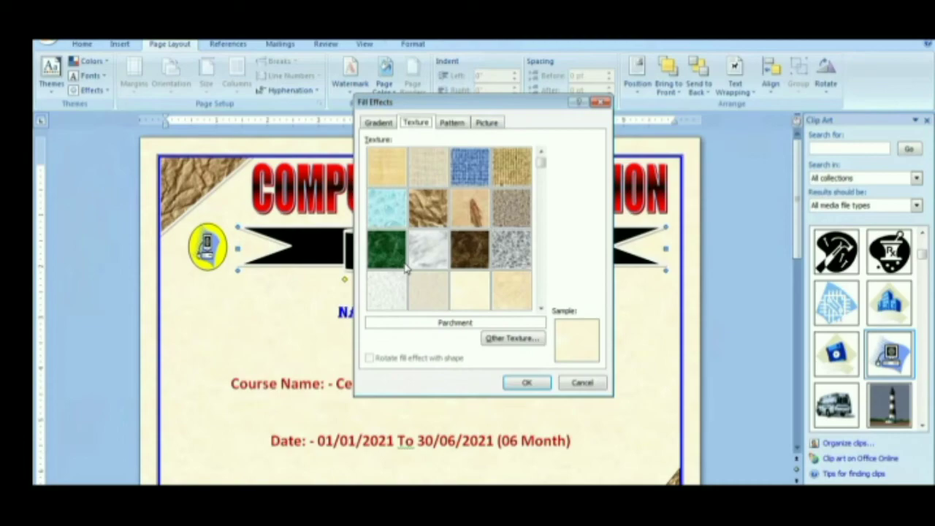
{"action": "scroll", "coordinate": [406, 269], "scroll_direction": "down", "scroll_amount": 2}
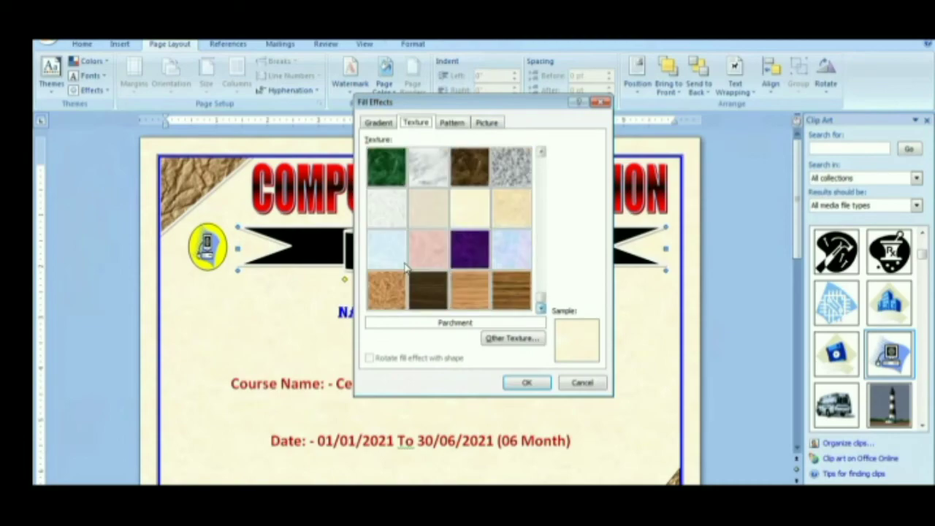
{"action": "key", "text": "Right"}
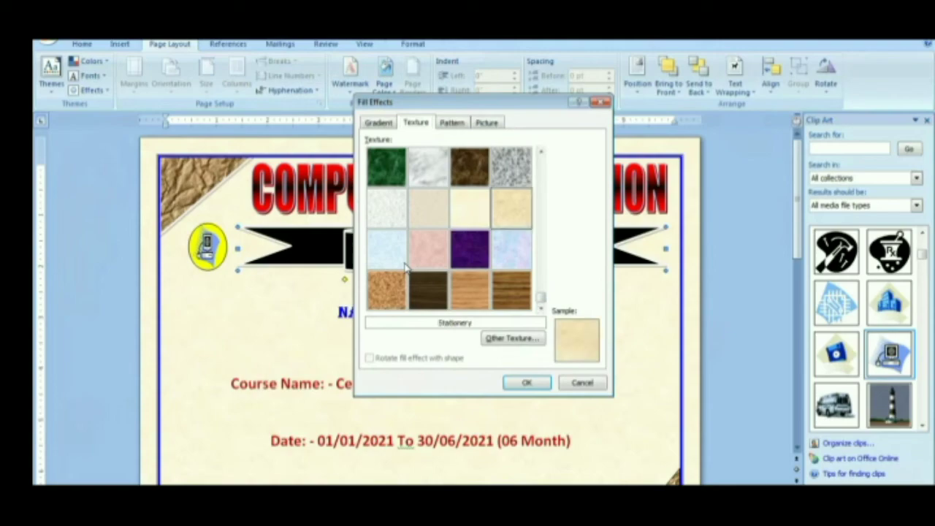
{"action": "key", "text": "Return"}
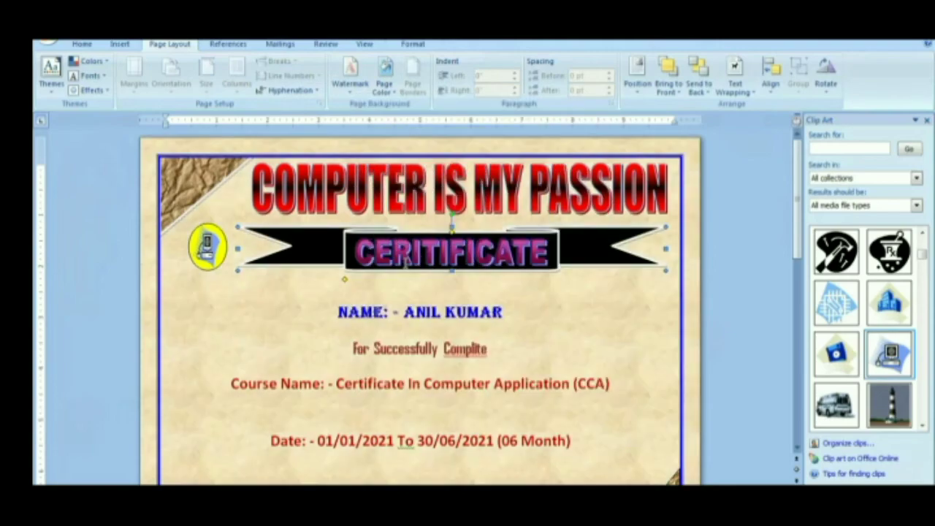
Replace the Stationery page background with the Parchment texture.
{"action": "scroll", "coordinate": [405, 263], "scroll_direction": "down", "scroll_amount": 2}
{"action": "scroll", "coordinate": [405, 263], "scroll_direction": "down", "scroll_amount": 1}
{"action": "scroll", "coordinate": [404, 262], "scroll_direction": "up", "scroll_amount": 1}
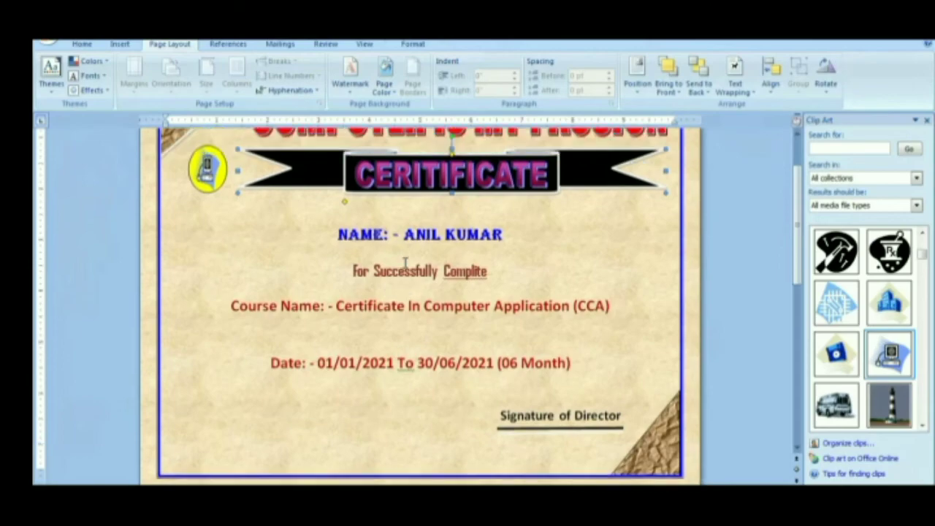
{"action": "scroll", "coordinate": [404, 263], "scroll_direction": "up", "scroll_amount": 2}
{"action": "scroll", "coordinate": [405, 261], "scroll_direction": "down", "scroll_amount": 2}
{"action": "scroll", "coordinate": [404, 261], "scroll_direction": "down", "scroll_amount": 1}
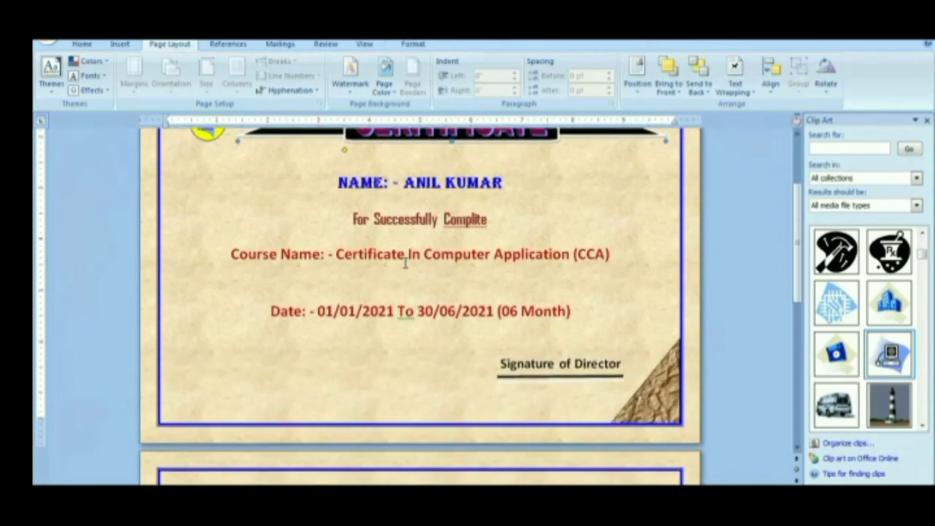
{"action": "scroll", "coordinate": [405, 262], "scroll_direction": "up", "scroll_amount": 2}
{"action": "scroll", "coordinate": [404, 262], "scroll_direction": "up", "scroll_amount": 1}
{"action": "scroll", "coordinate": [404, 261], "scroll_direction": "down", "scroll_amount": 1}
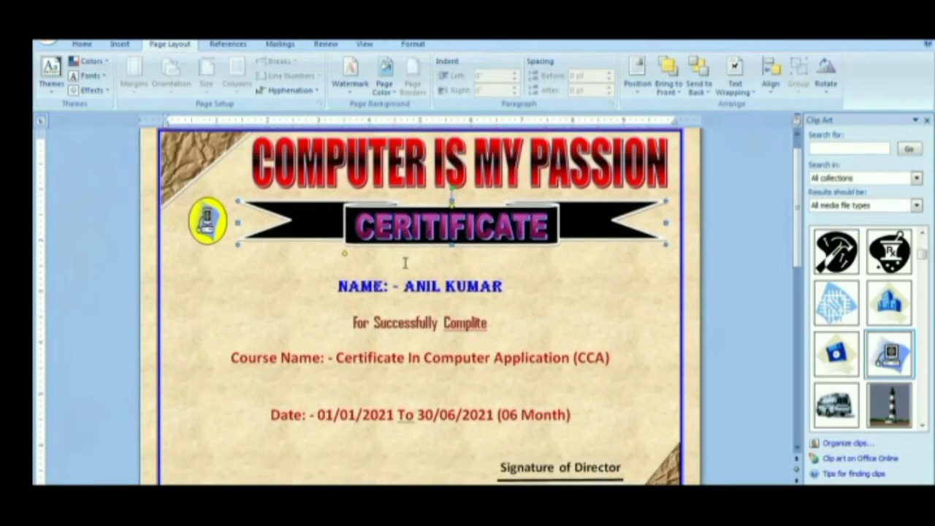
{"action": "scroll", "coordinate": [405, 261], "scroll_direction": "up", "scroll_amount": 1}
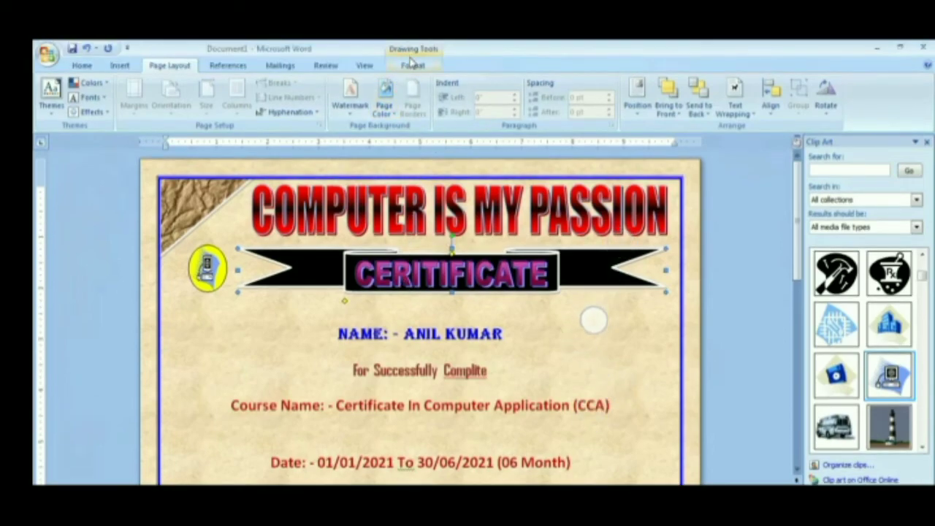
{"action": "key", "text": "Escape"}
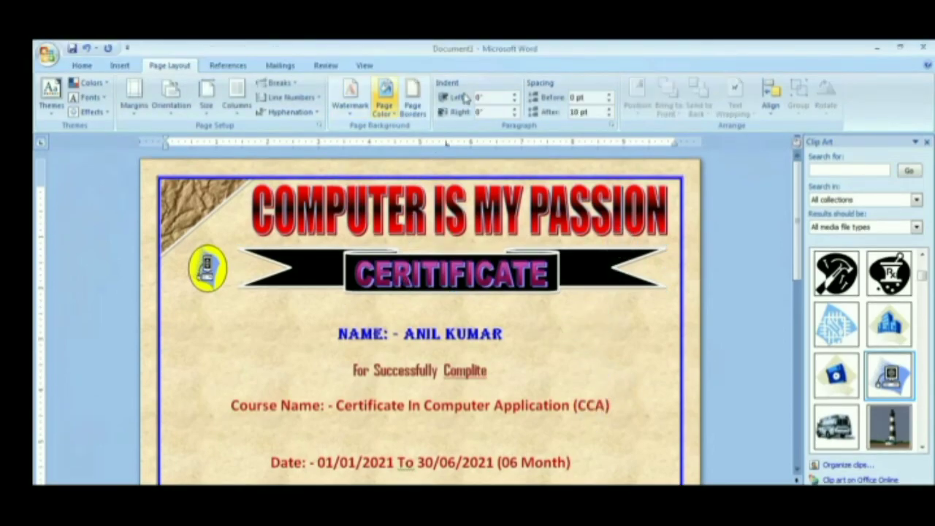
{"action": "left_click", "coordinate": [385, 95]}
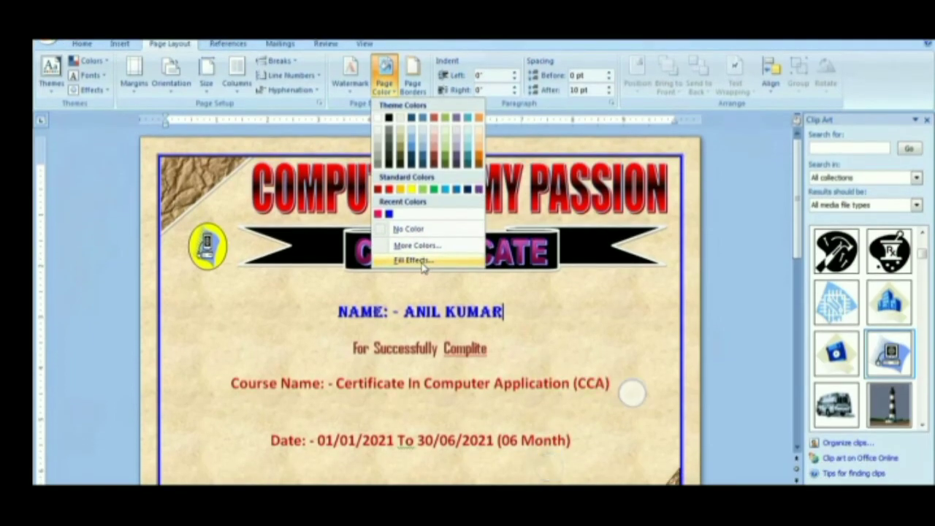
{"action": "left_click", "coordinate": [419, 261]}
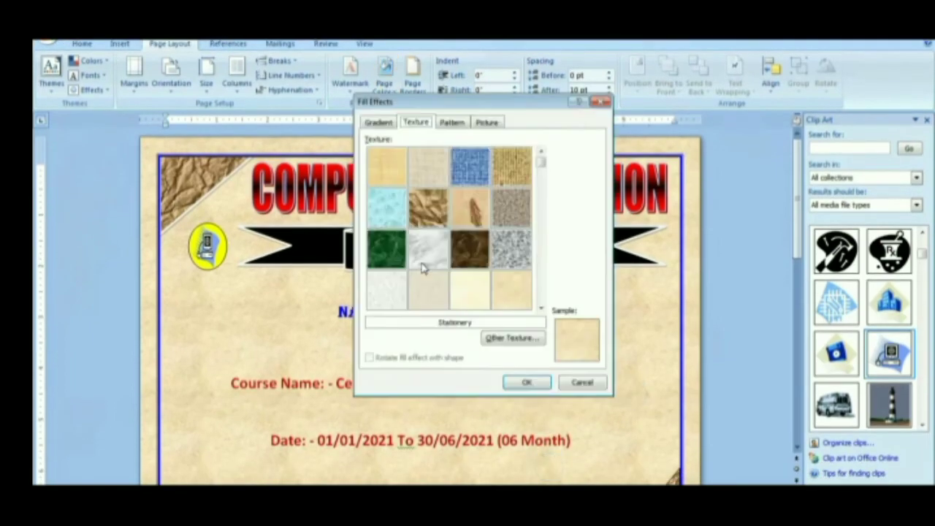
{"action": "left_click", "coordinate": [471, 267]}
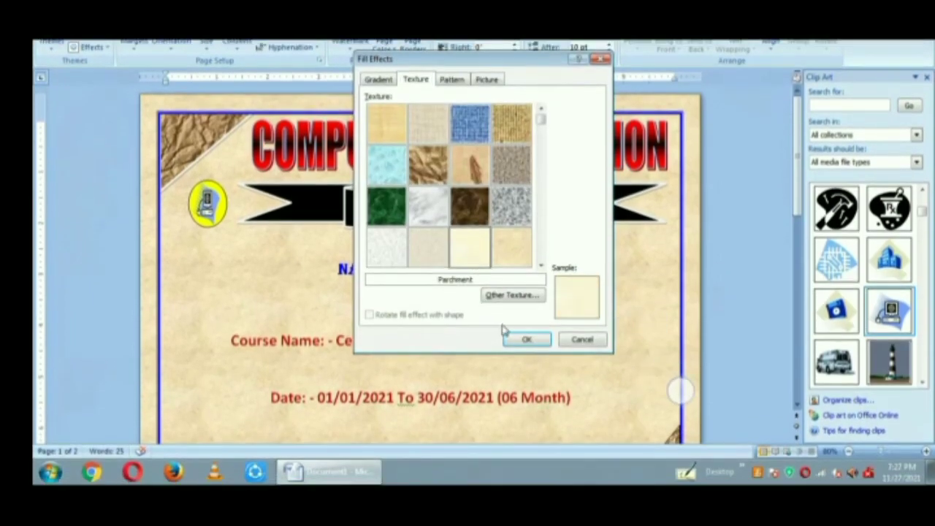
{"action": "left_click", "coordinate": [525, 343]}
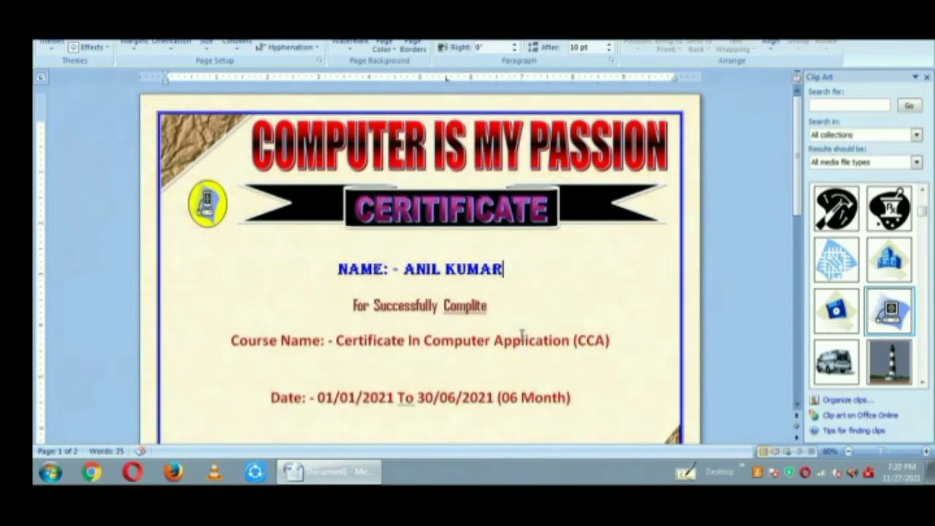
Select the shape at the CERITIFICATE banner.
{"action": "scroll", "coordinate": [521, 333], "scroll_direction": "down", "scroll_amount": 3}
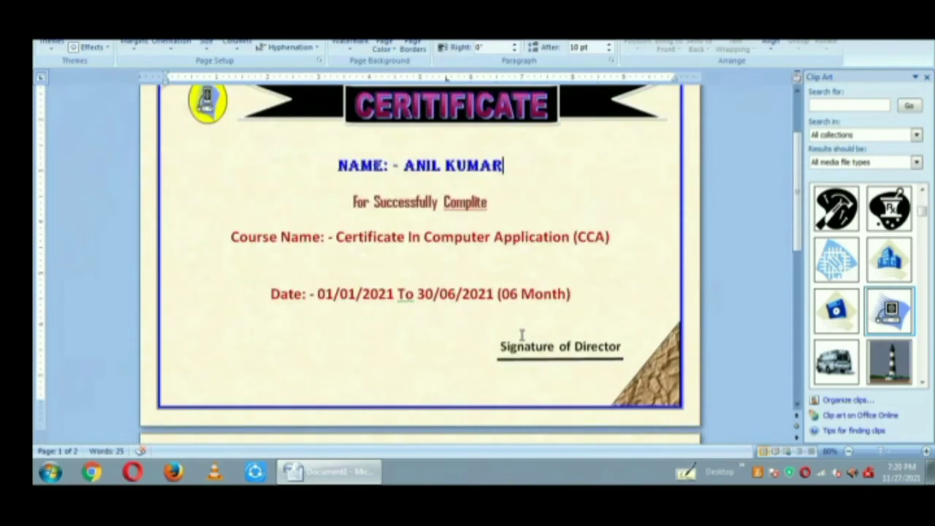
{"action": "scroll", "coordinate": [521, 333], "scroll_direction": "down", "scroll_amount": 2}
{"action": "scroll", "coordinate": [522, 332], "scroll_direction": "up", "scroll_amount": 4}
{"action": "scroll", "coordinate": [521, 333], "scroll_direction": "up", "scroll_amount": 2}
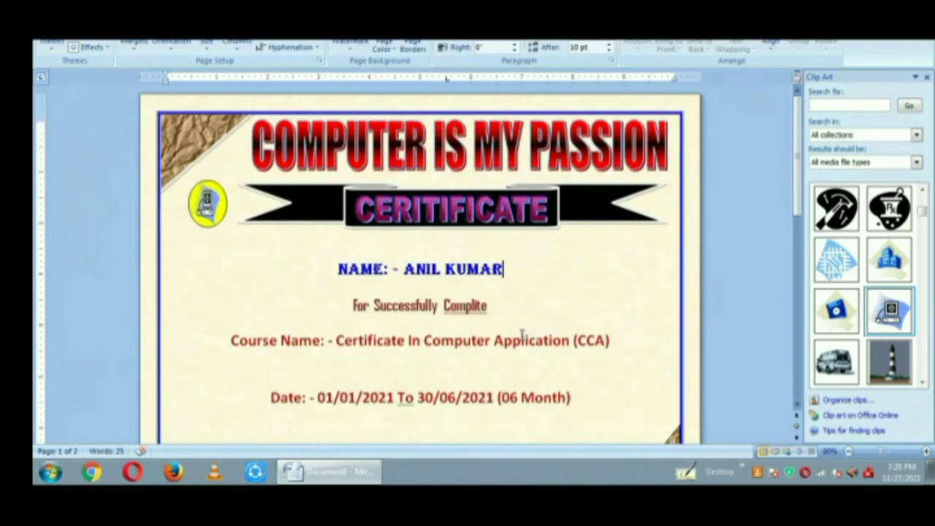
{"action": "left_click", "coordinate": [521, 333]}
Fill the CERITIFICATE ribbon banner with the standard yellow colour and deselect it.
{"action": "key", "text": "Tab"}
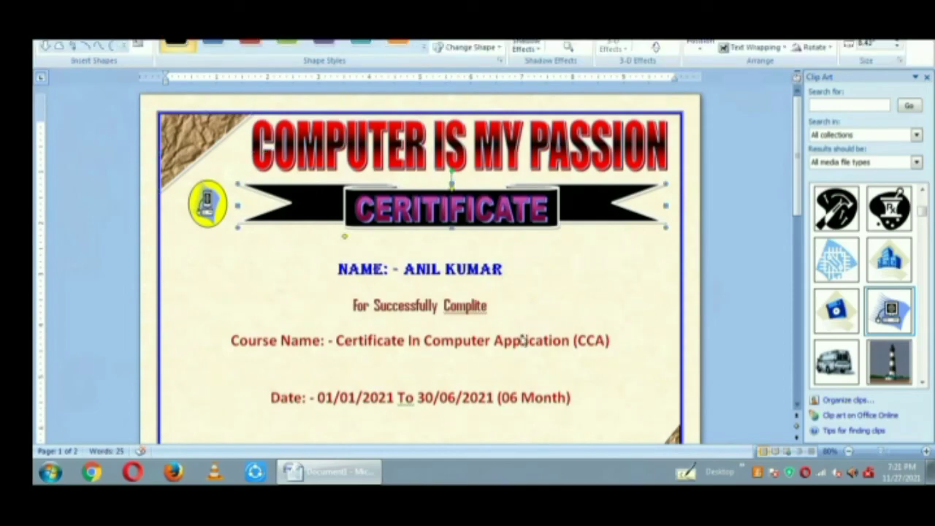
{"action": "left_click", "coordinate": [438, 39]}
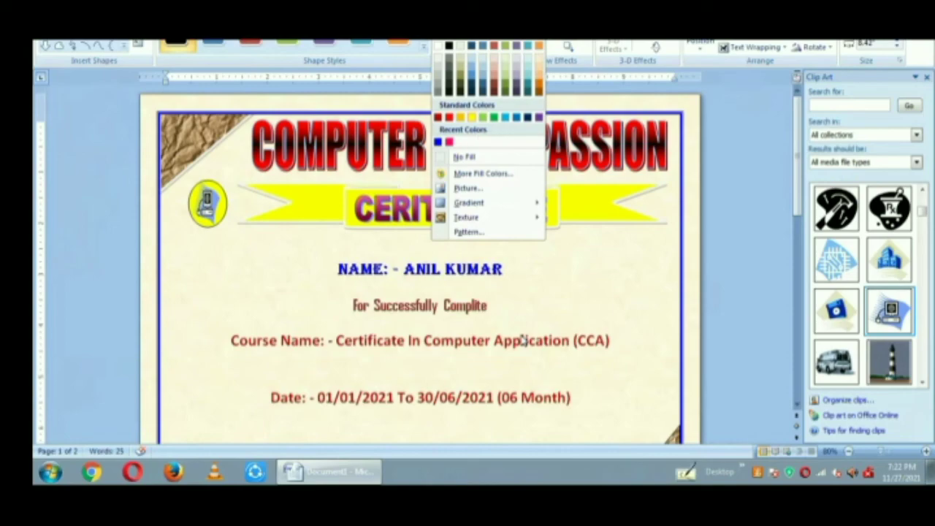
{"action": "left_click", "coordinate": [522, 339]}
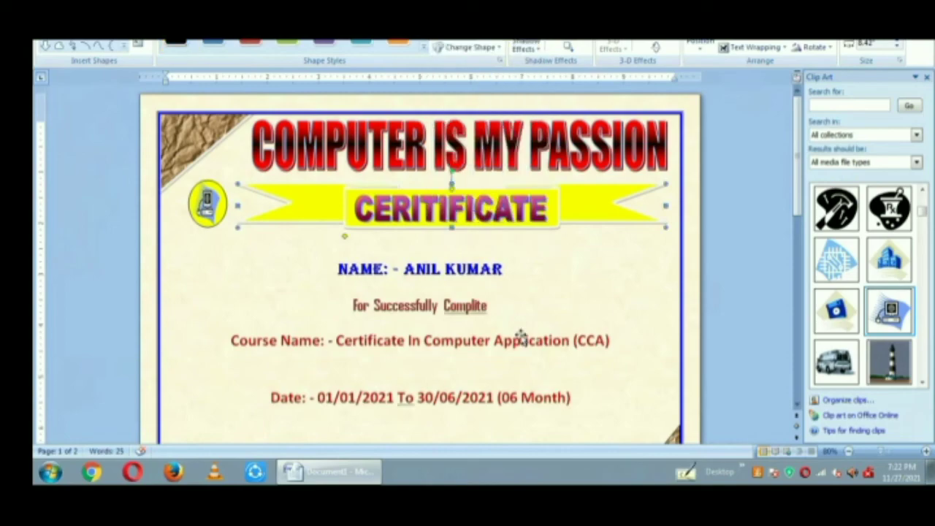
{"action": "left_click", "coordinate": [555, 308]}
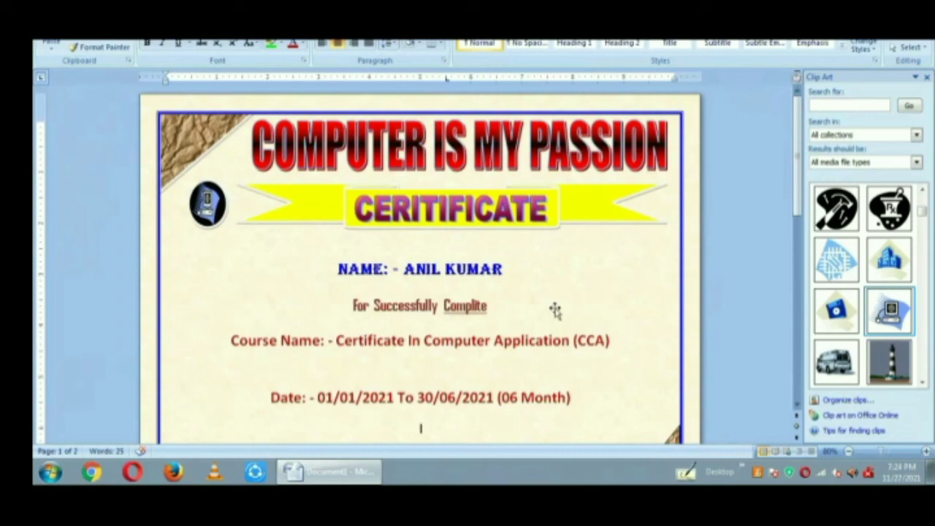
{"action": "scroll", "coordinate": [555, 310], "scroll_direction": "down", "scroll_amount": 2}
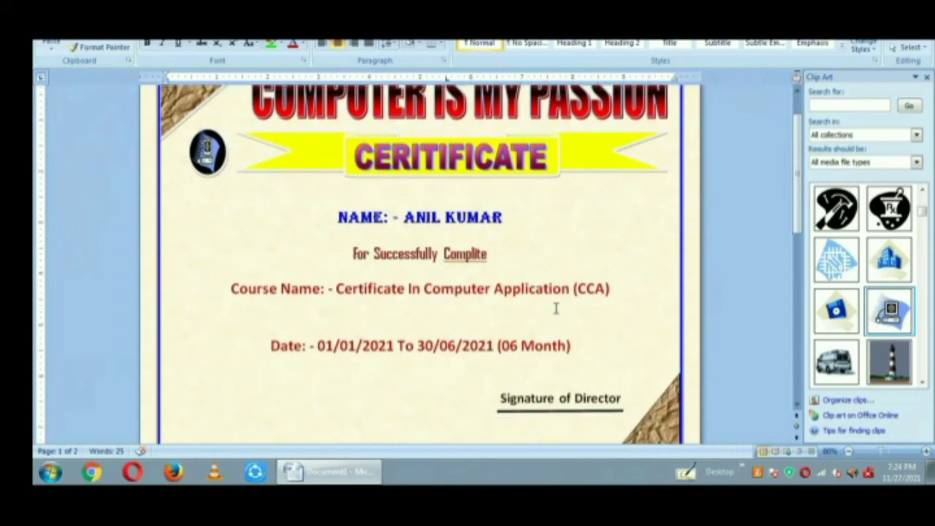
{"action": "scroll", "coordinate": [555, 308], "scroll_direction": "down", "scroll_amount": 1}
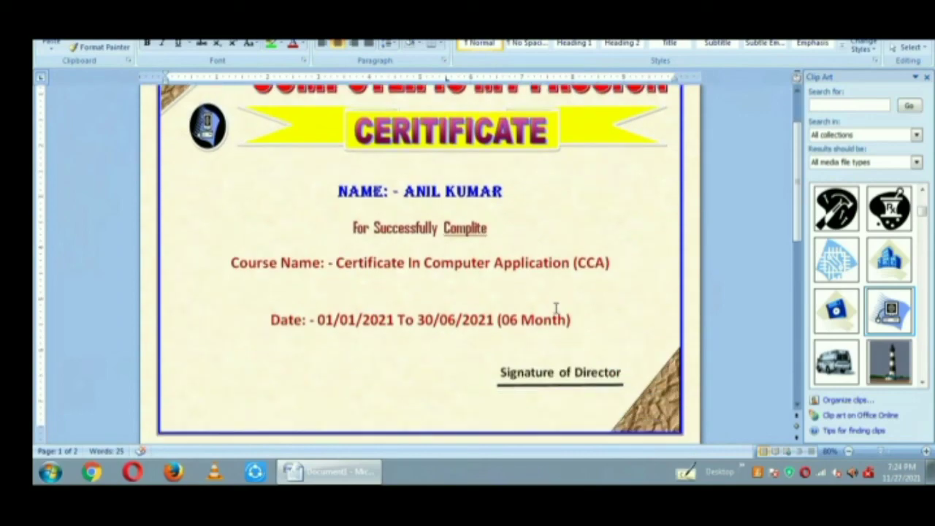
{"action": "scroll", "coordinate": [555, 309], "scroll_direction": "up", "scroll_amount": 1}
{"action": "scroll", "coordinate": [555, 308], "scroll_direction": "up", "scroll_amount": 2}
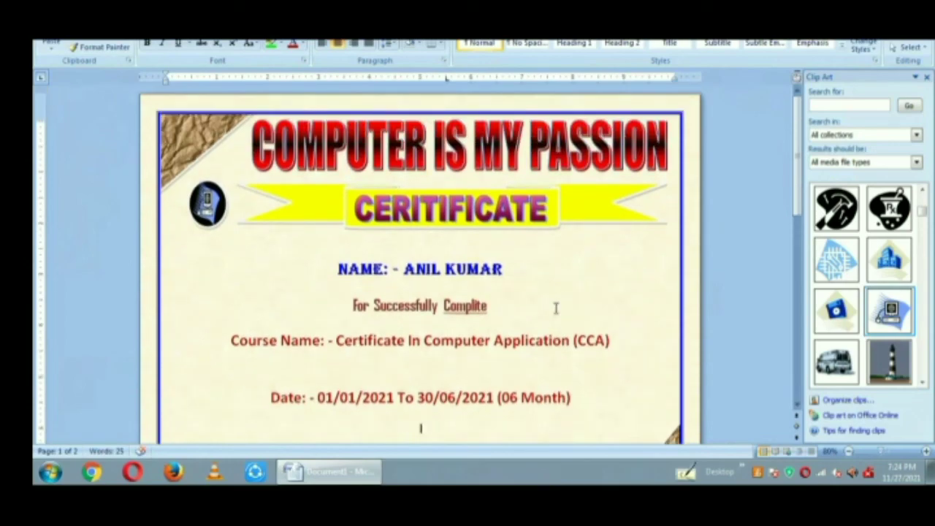